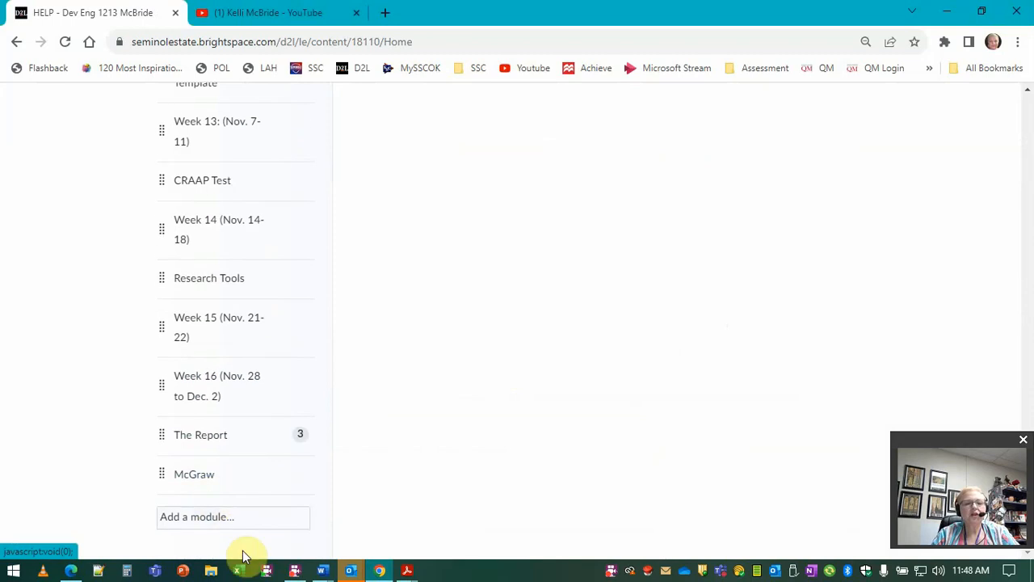
Step: Create a new content module named Unit
left_click(242, 523)
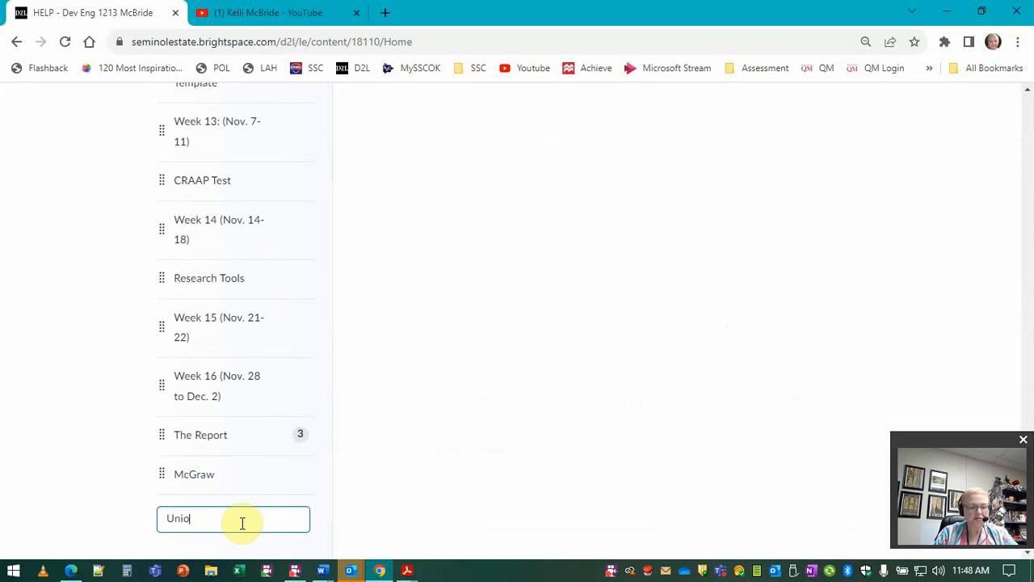
key("Return")
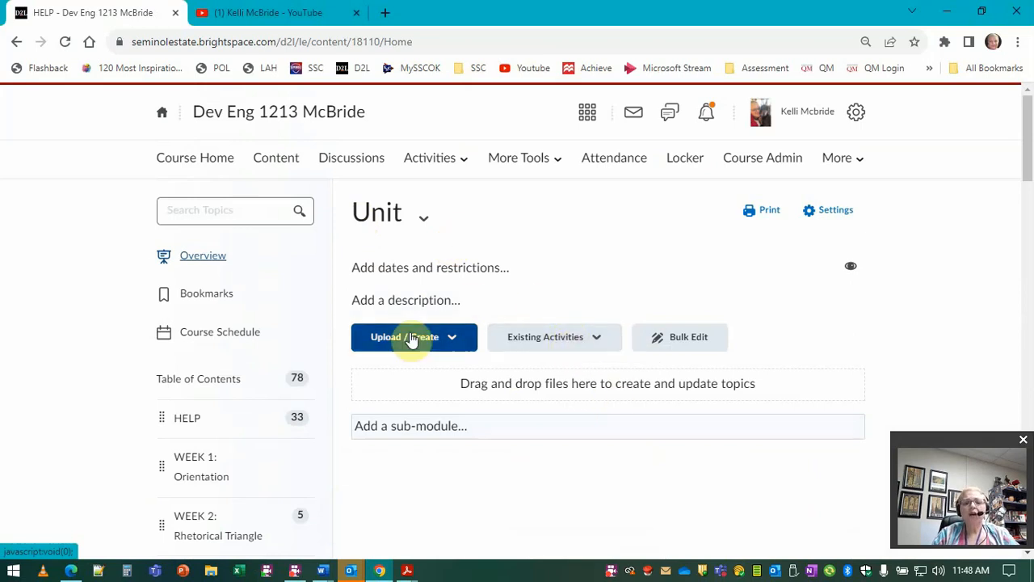
Step: Add the existing Syllabus Quiz assessment to the Unit module
left_click(560, 345)
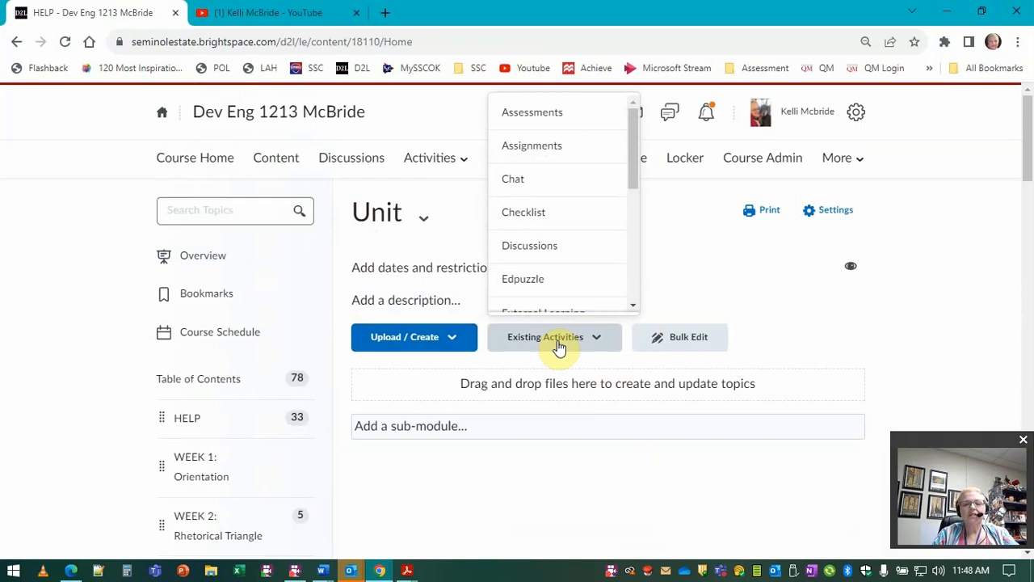
left_click(550, 112)
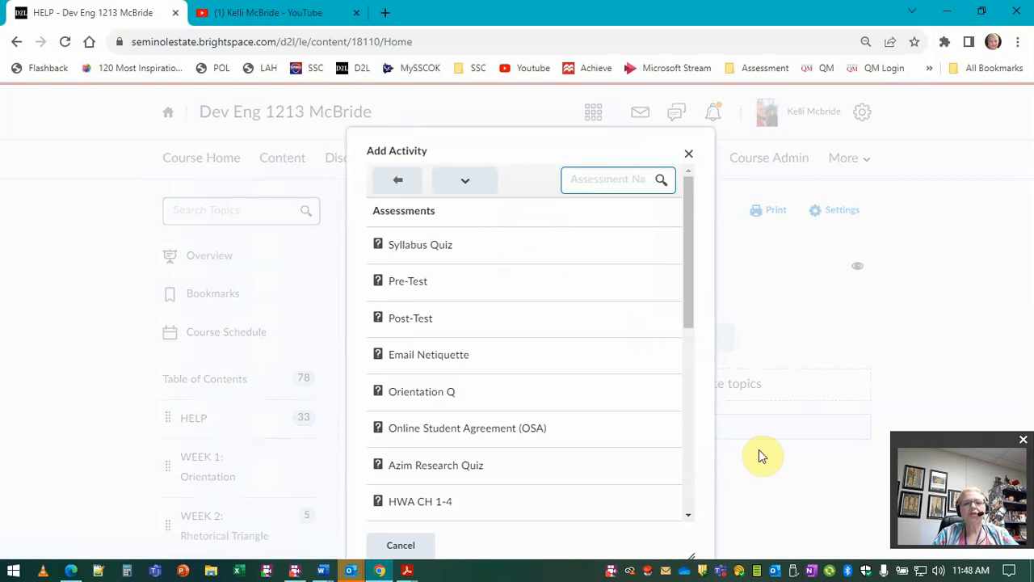
left_click(393, 246)
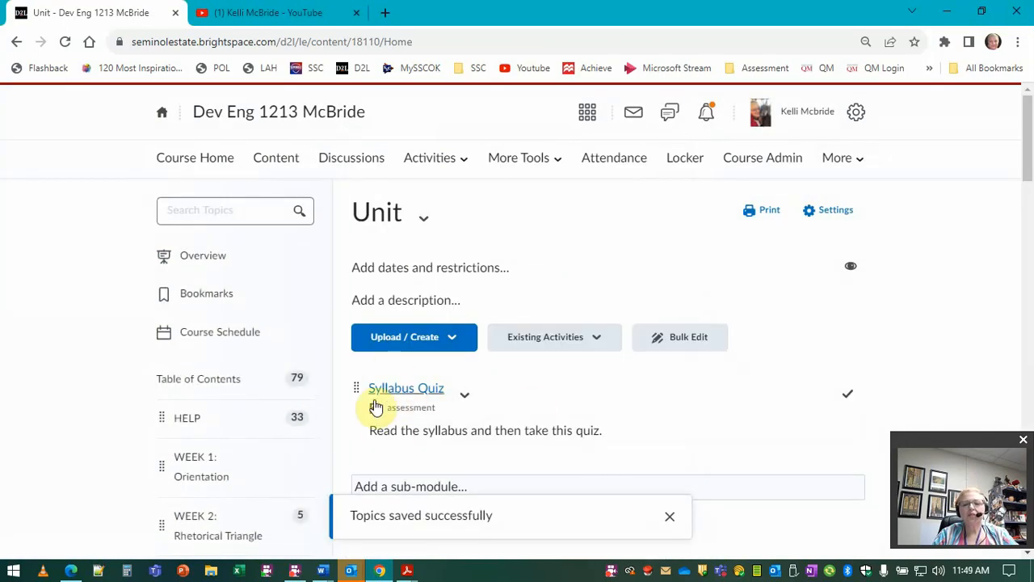
Step: Add the existing Pre-Write assignment to the Unit module
left_click(547, 344)
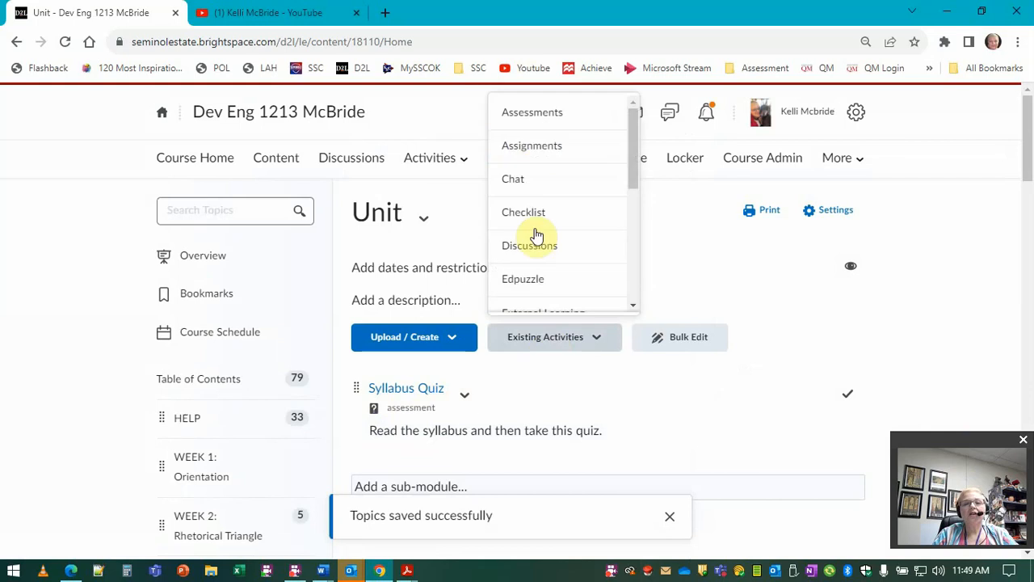
left_click(528, 134)
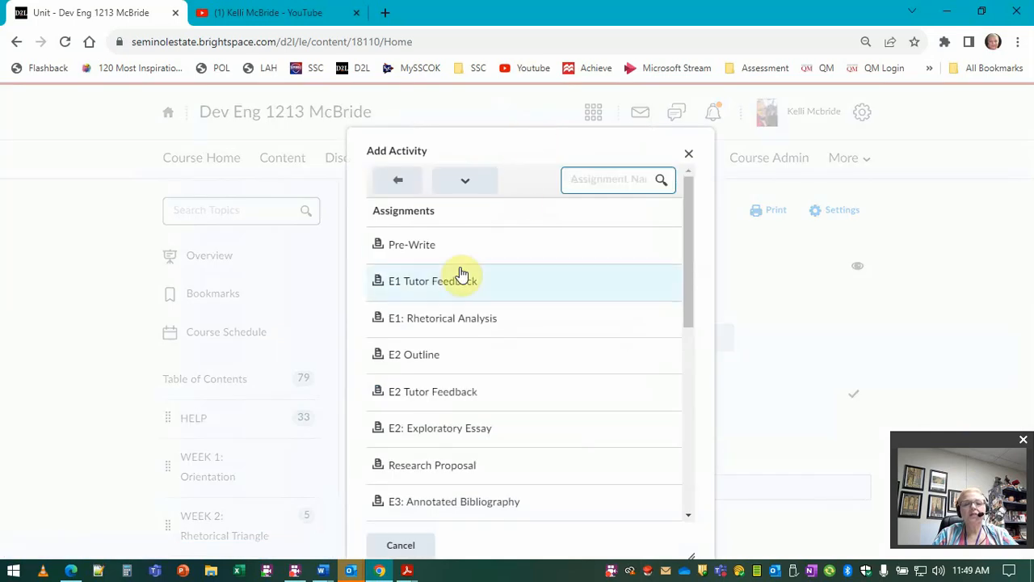
left_click(460, 278)
Step: Add an existing discussion topic from the DB Activities forum to the module
left_click(597, 338)
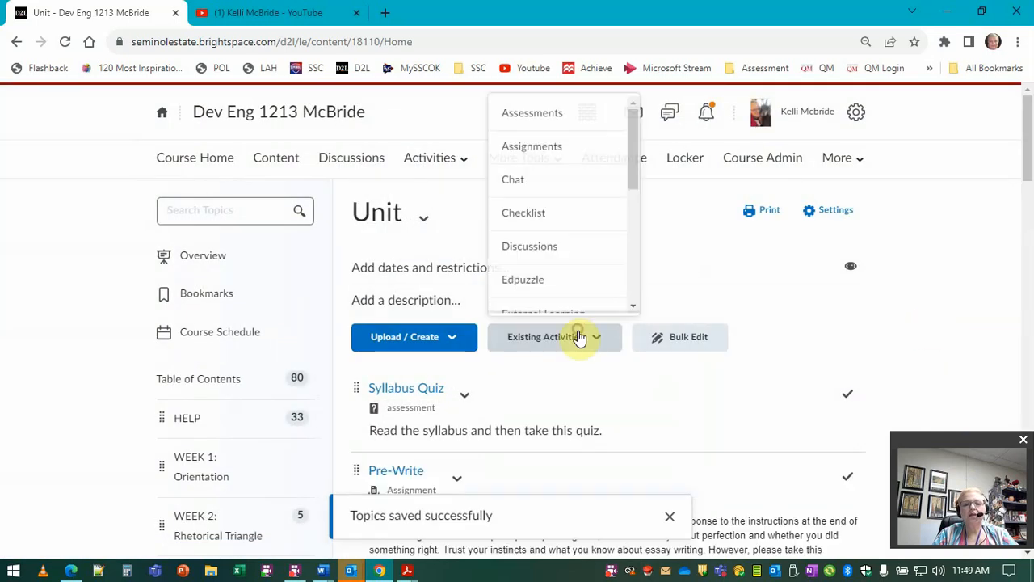
left_click(546, 245)
left_click(434, 250)
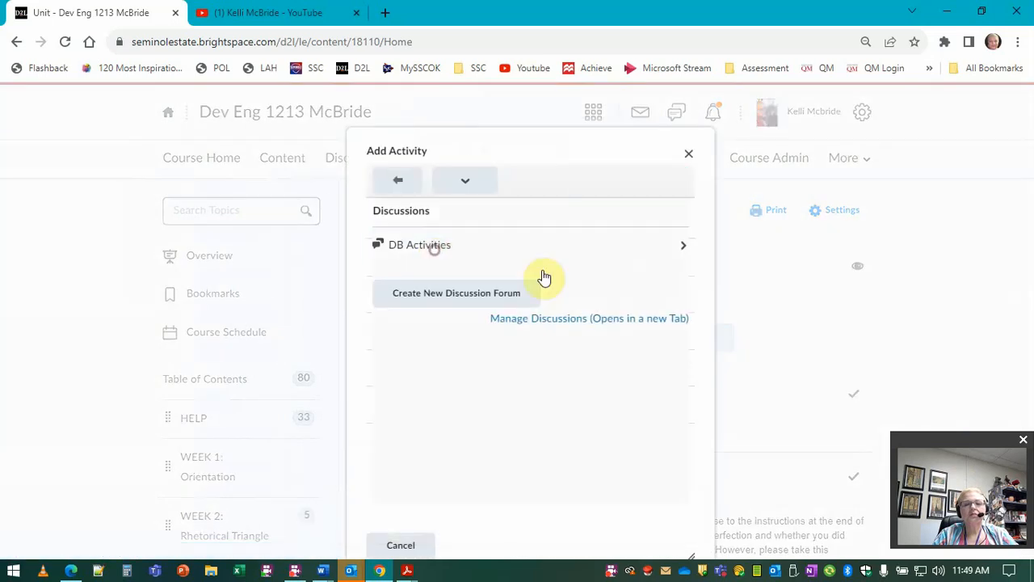
left_click(439, 263)
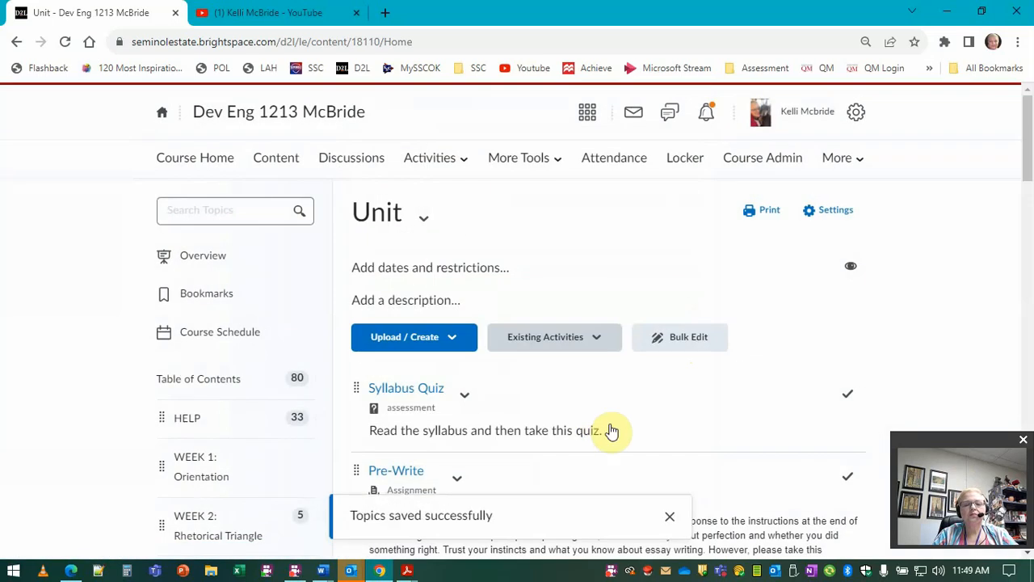
Step: Upload d2l_forwarding_email.pdf from the course offering files' brightspace folder into the module
scroll(796, 380, "down", 10)
scroll(796, 380, "up", 10)
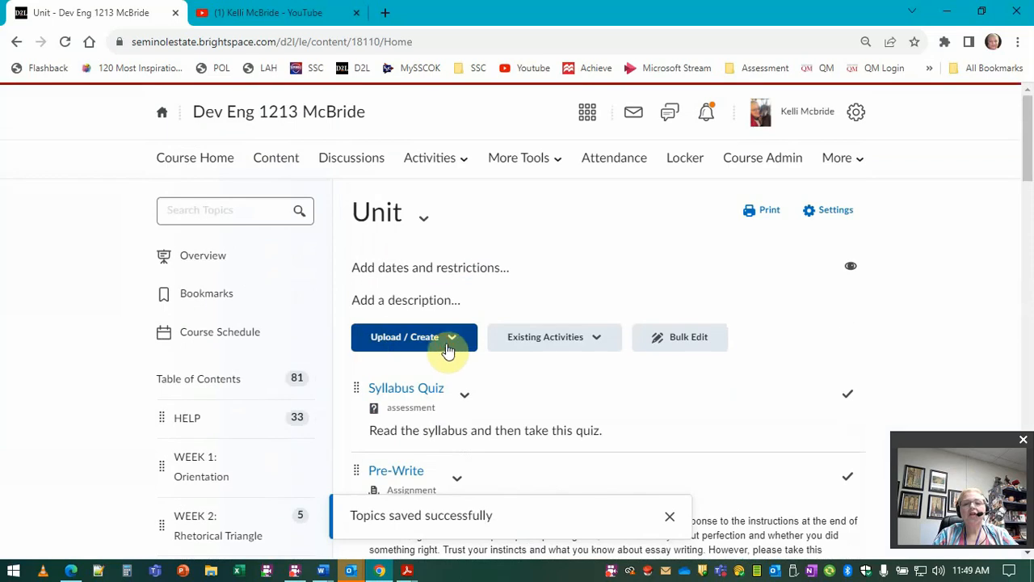
left_click(448, 343)
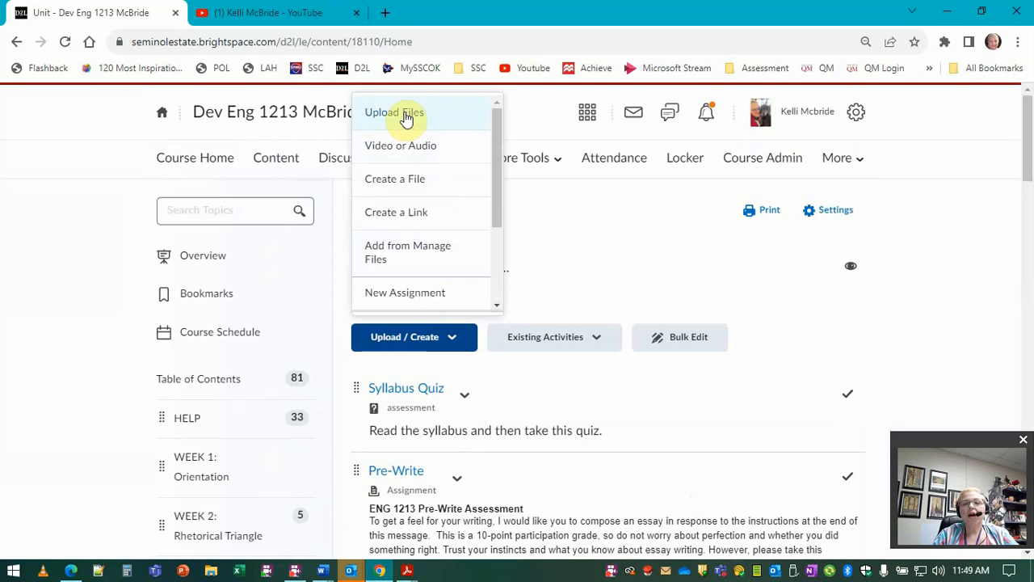
left_click(406, 118)
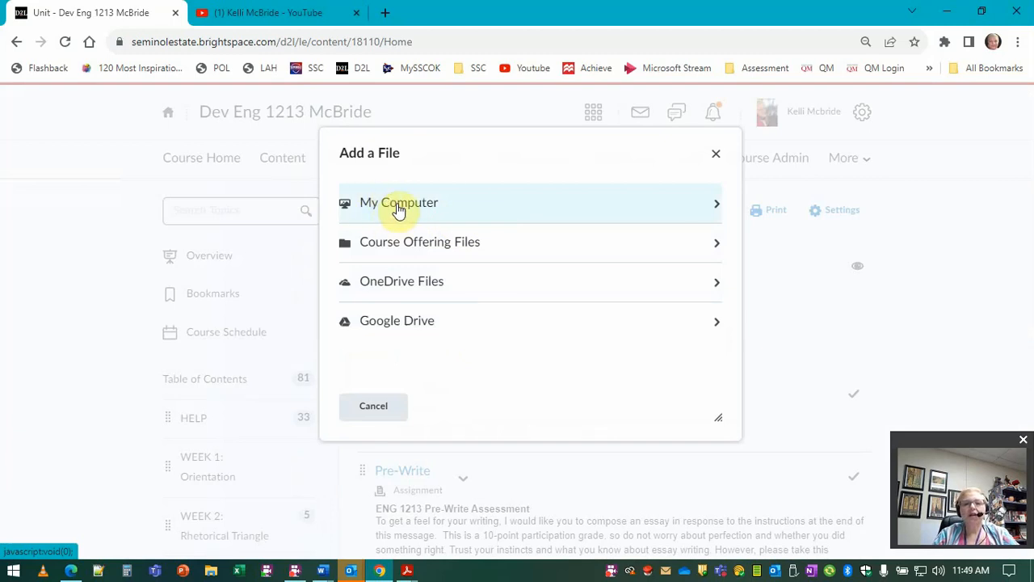
left_click(419, 257)
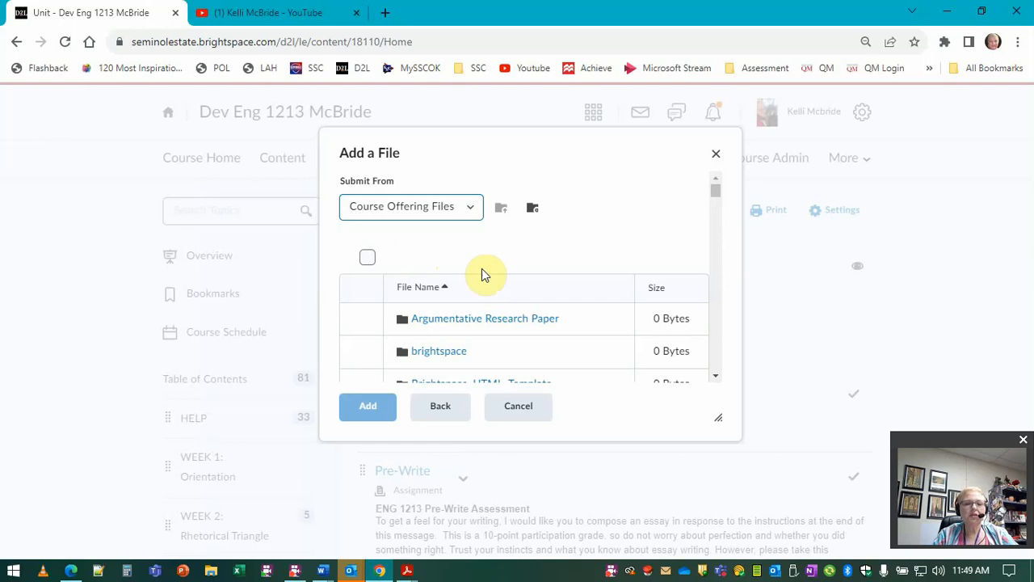
scroll(473, 347, "down", 2)
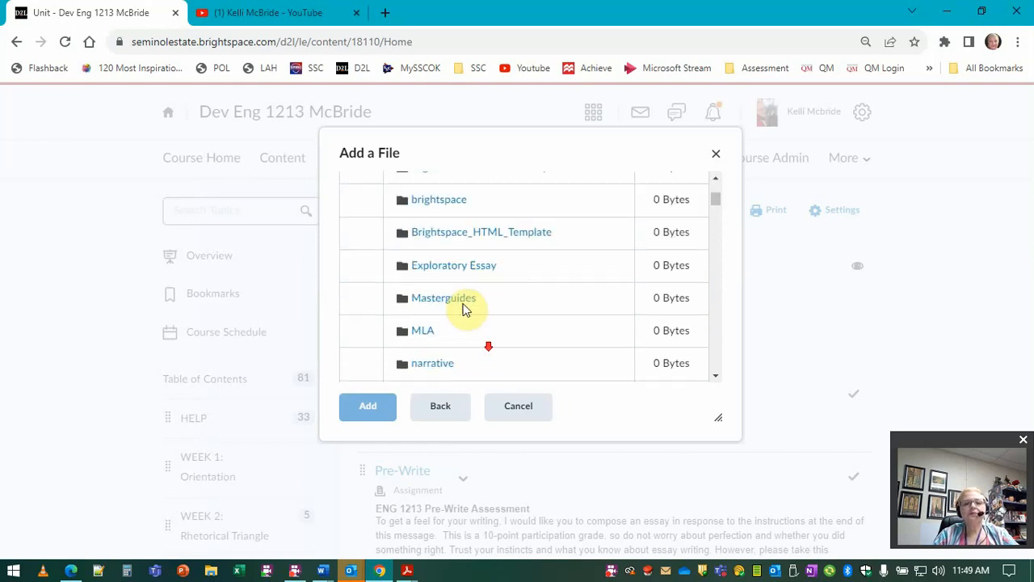
left_click(447, 208)
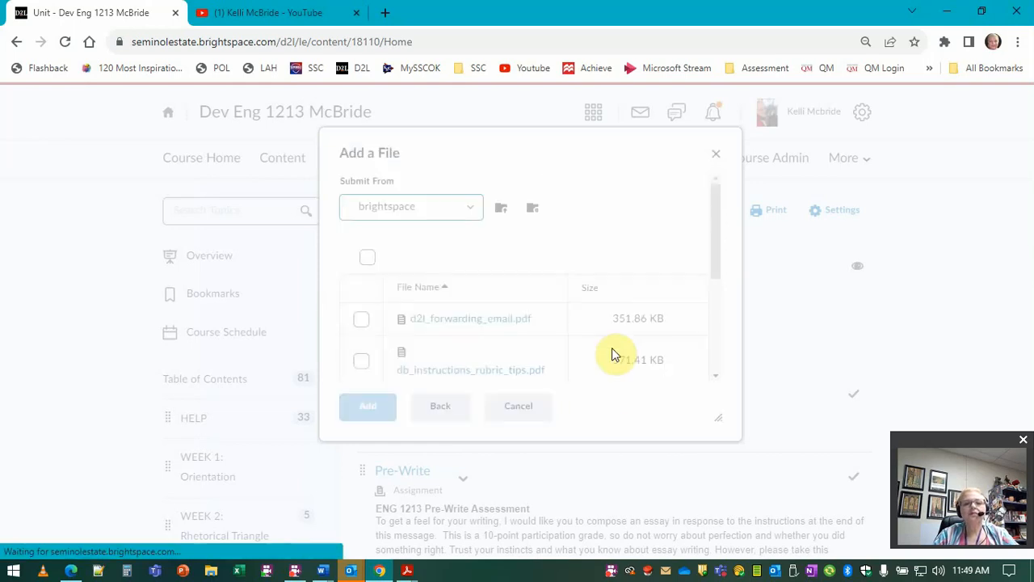
left_click(361, 320)
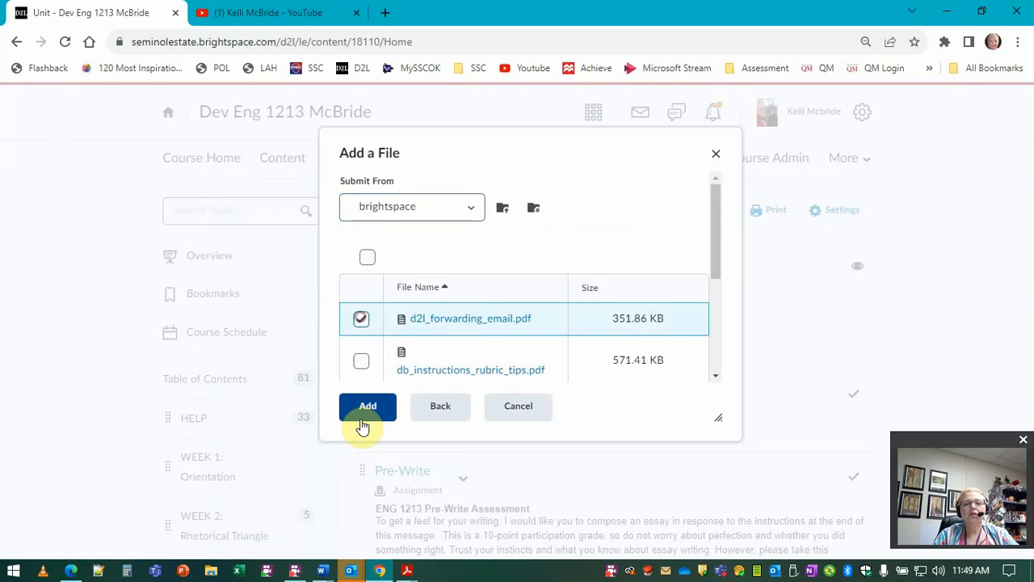
left_click(368, 408)
Step: Move the d2l_forwarding_email topic up to sit directly below the Syllabus Quiz
scroll(751, 404, "down", 10)
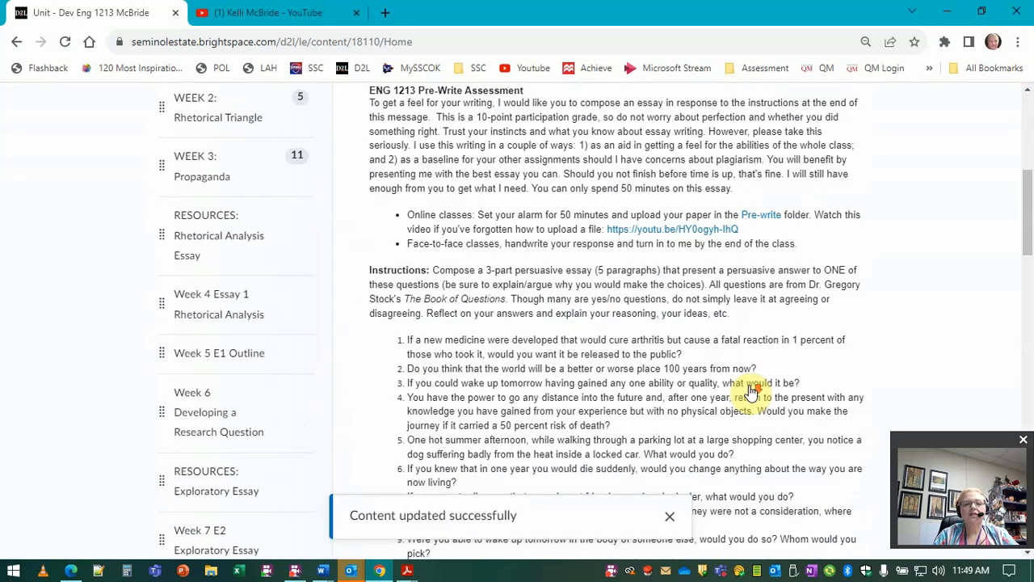
scroll(752, 393, "down", 10)
scroll(569, 222, "up", 5)
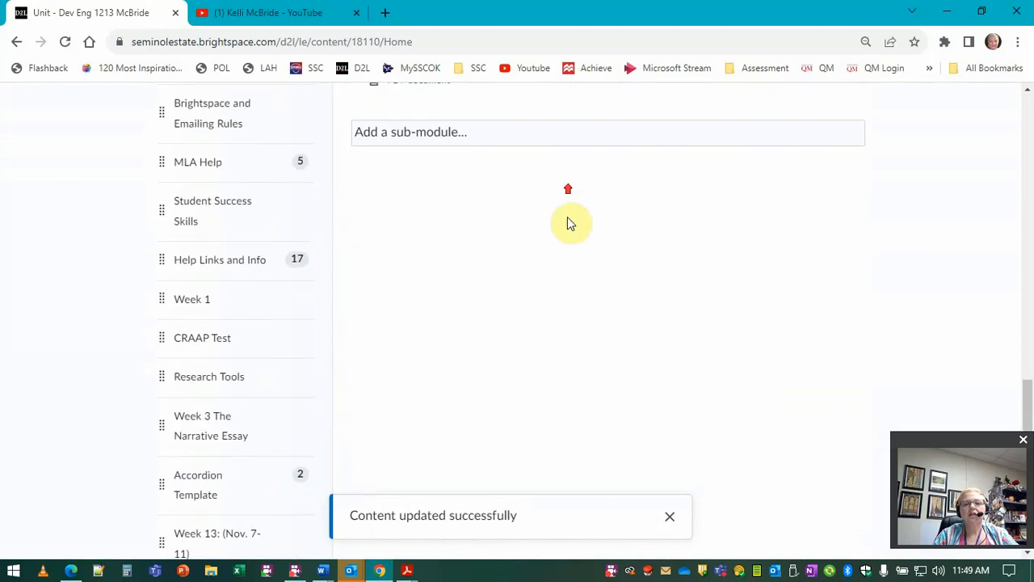
left_click_drag(359, 439, 386, 154)
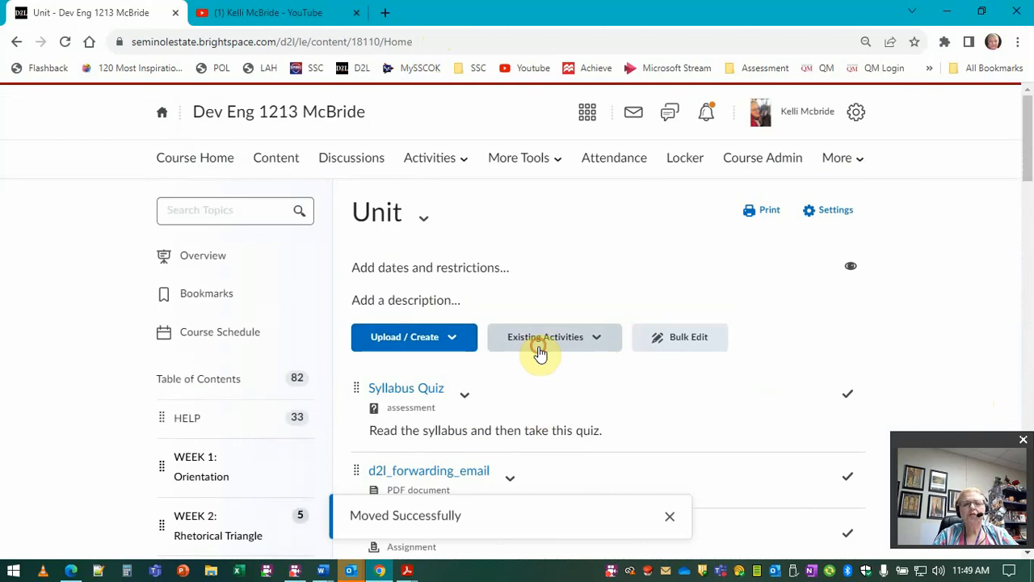
Step: Browse the list of existing activity types available for the module
left_click(539, 344)
scroll(606, 291, "down", 1)
scroll(594, 269, "down", 3)
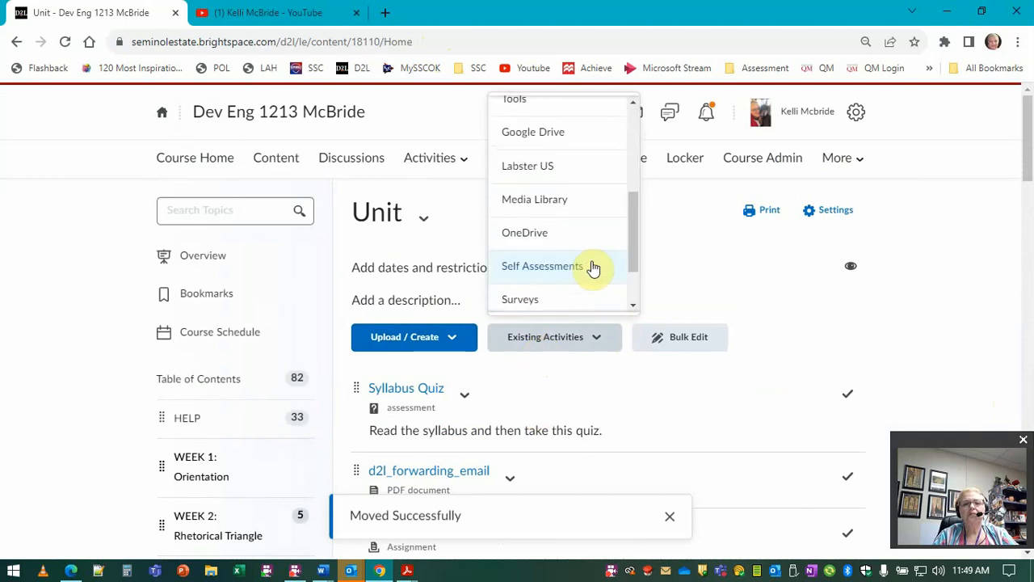
scroll(596, 265, "down", 1)
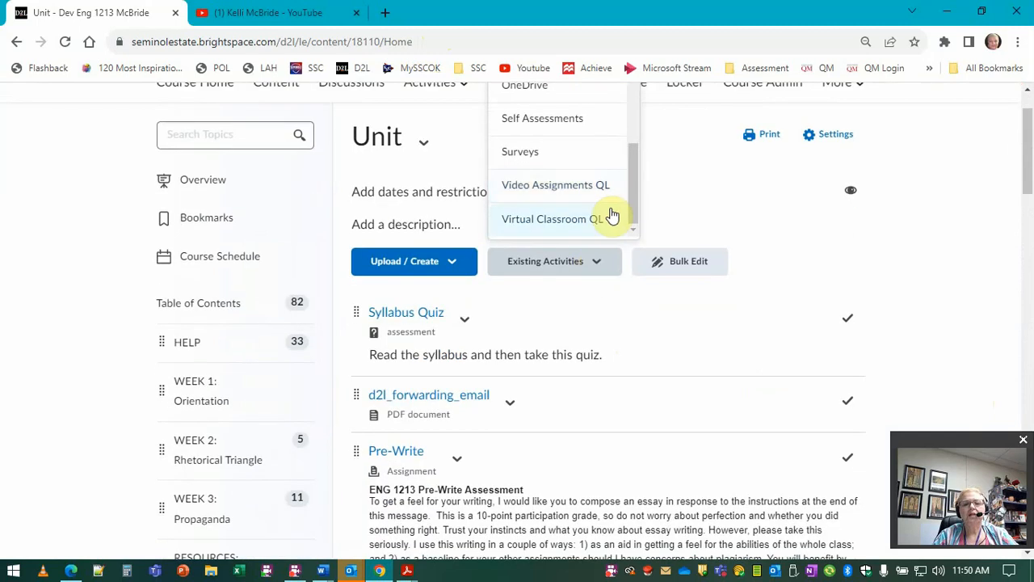
scroll(589, 222, "up", 3)
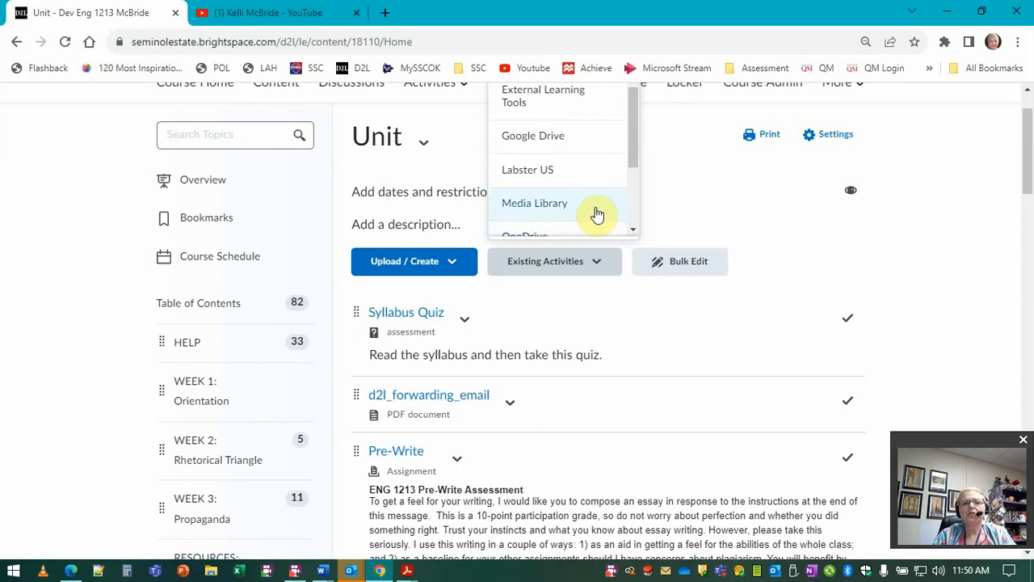
scroll(598, 213, "up", 1)
scroll(597, 204, "up", 1)
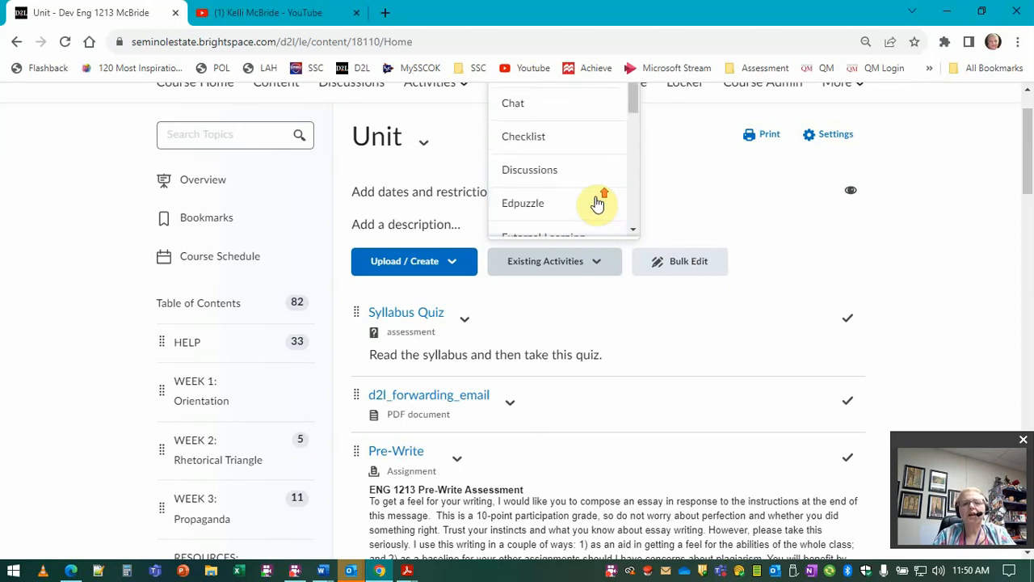
scroll(596, 204, "up", 1)
scroll(603, 203, "down", 2)
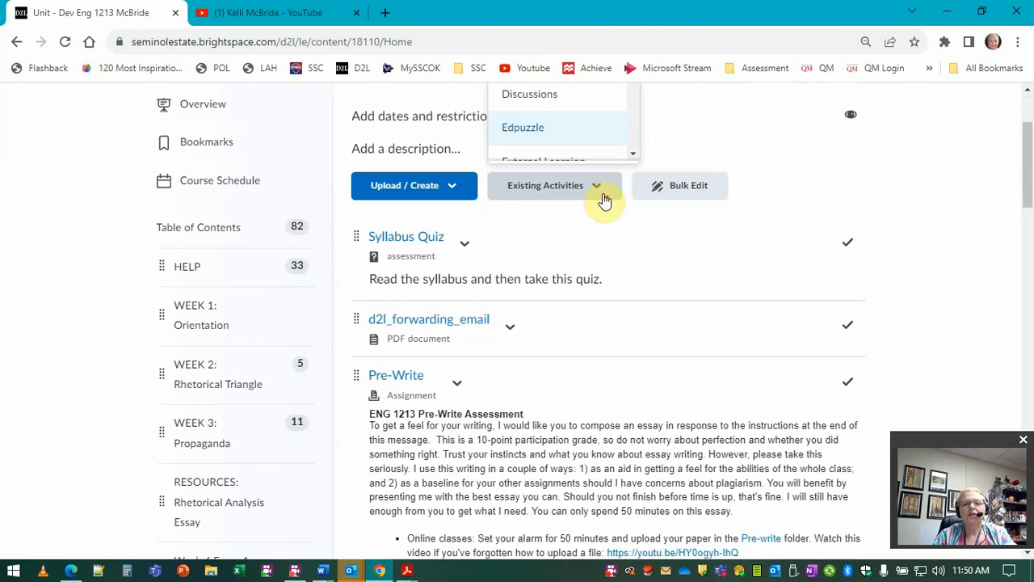
scroll(636, 153, "down", 3)
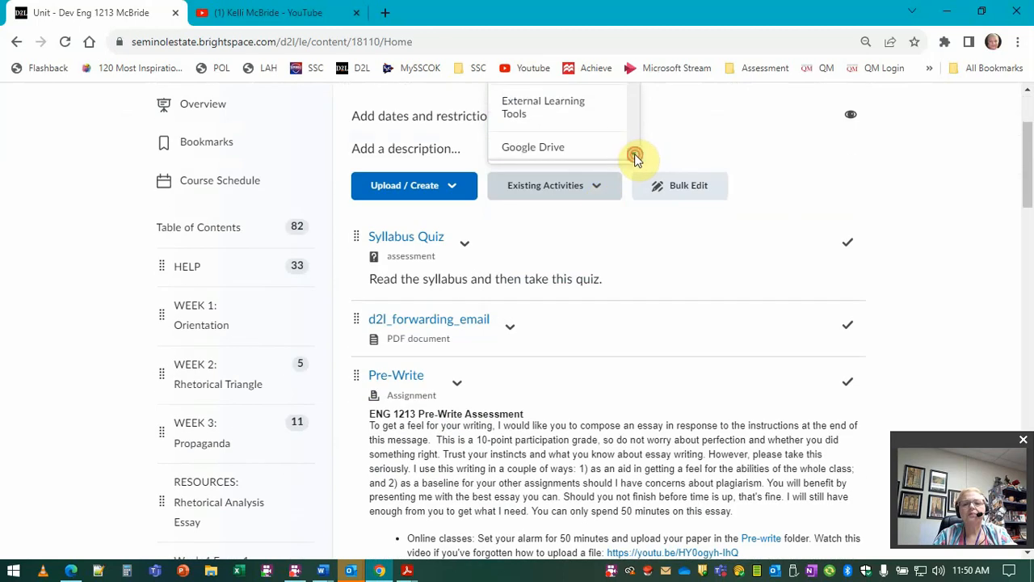
scroll(635, 154, "down", 2)
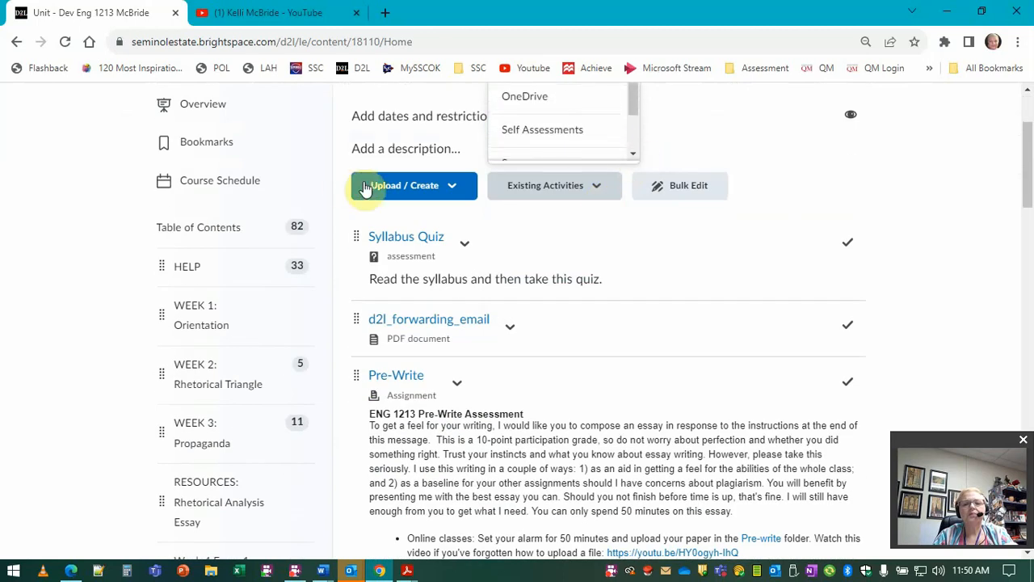
Step: Open the dialog for adding a web video or audio item to the module
left_click(423, 196)
left_click(426, 201)
left_click(430, 270)
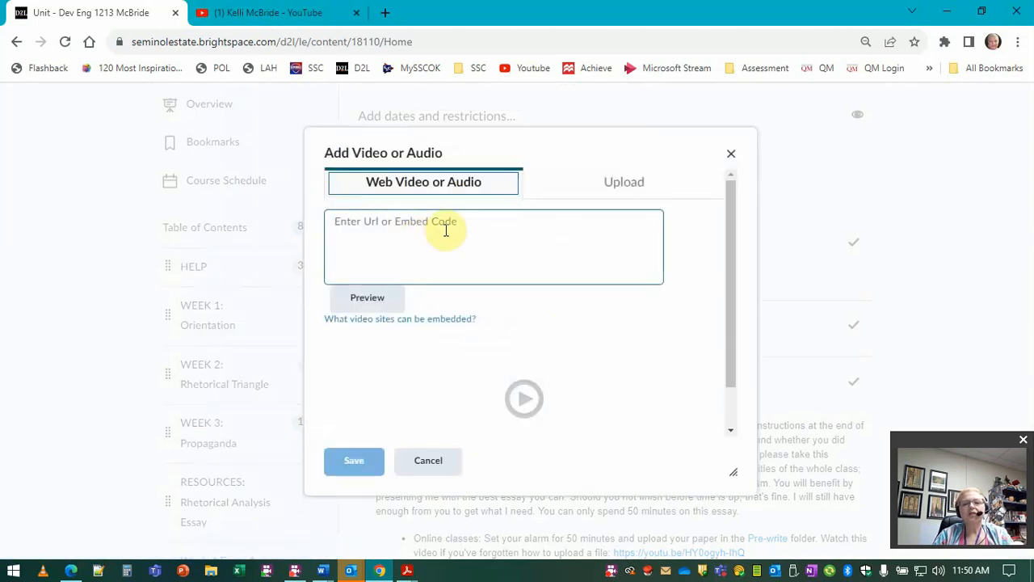
Step: Switch to the YouTube tab, open the first video of the Patterns for College Writing playlist and pause it
left_click(298, 14)
scroll(518, 412, "down", 5)
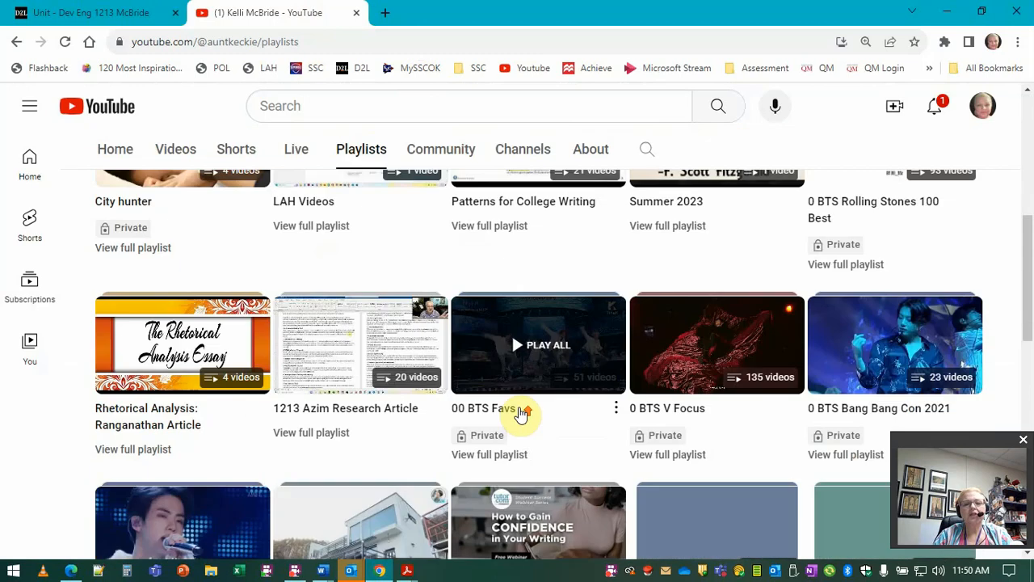
scroll(517, 412, "up", 4)
scroll(323, 453, "down", 1)
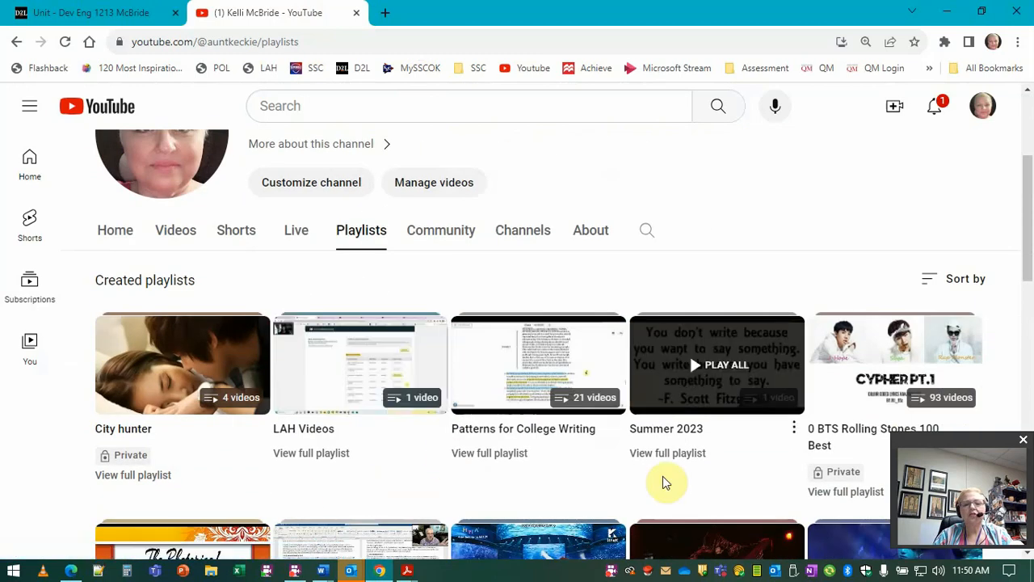
left_click(537, 383)
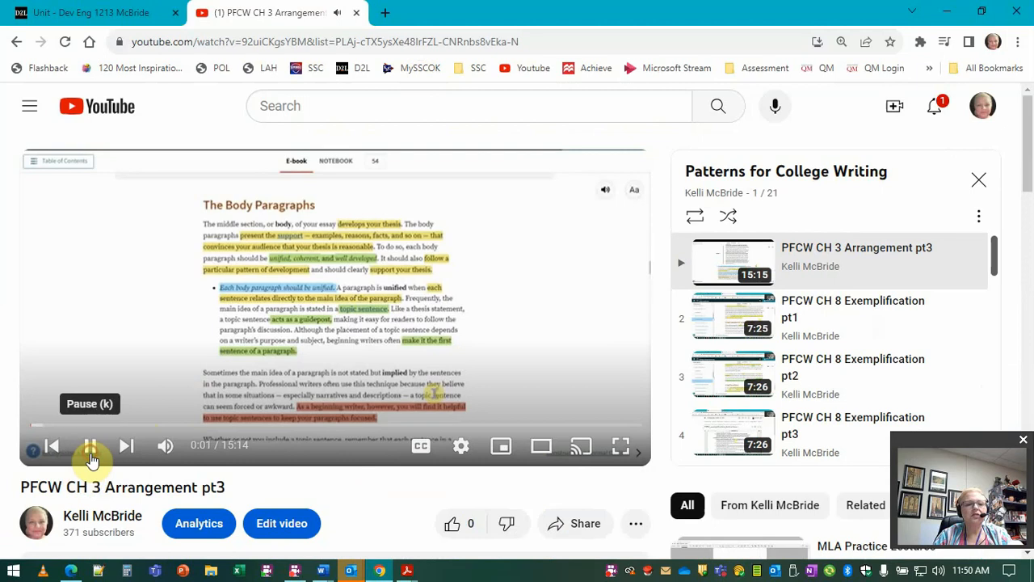
left_click(90, 445)
Step: Copy the video's embed code from its share options and return to the course tab
scroll(646, 537, "down", 1)
scroll(647, 540, "down", 3)
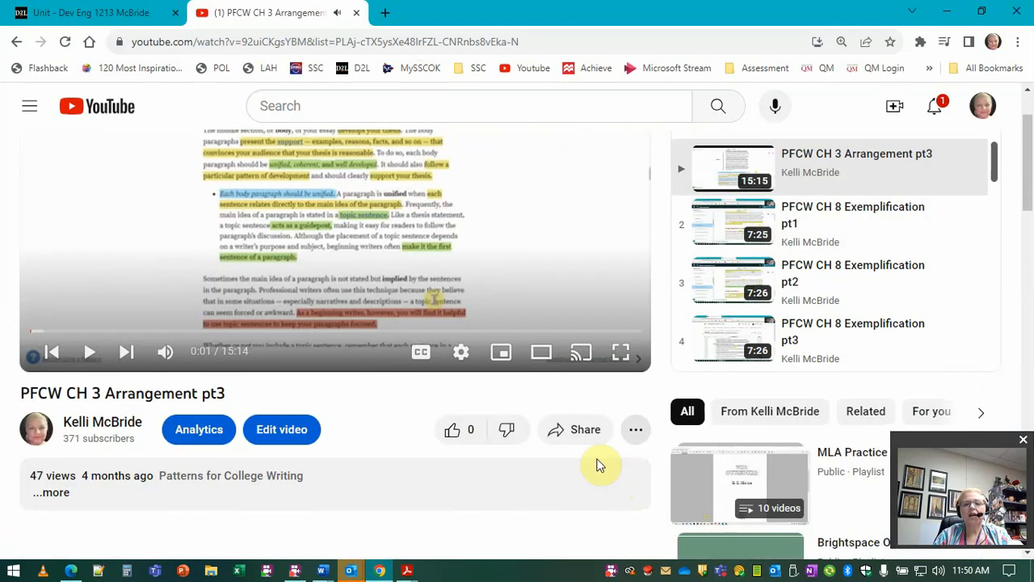
left_click(571, 378)
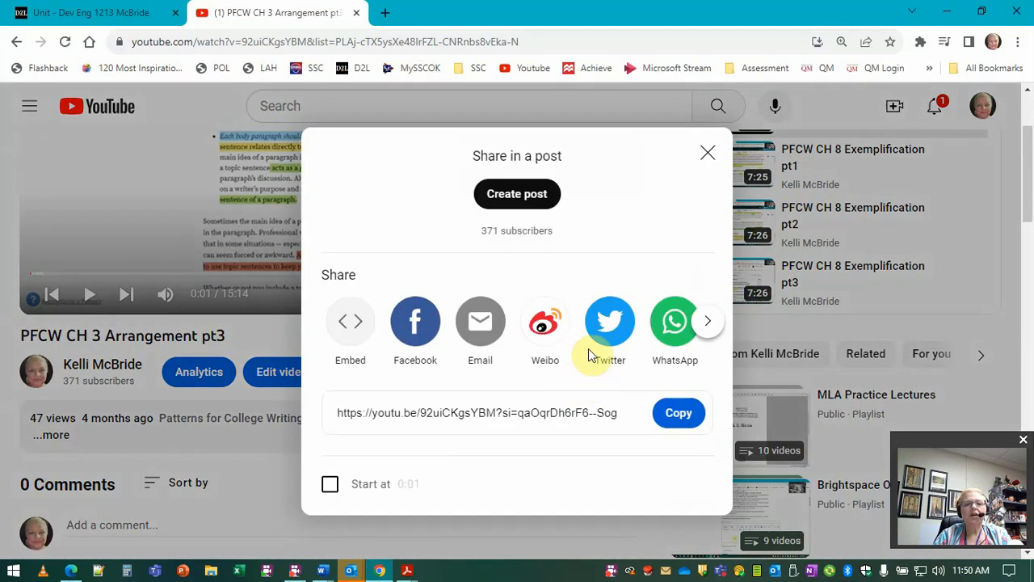
left_click(340, 324)
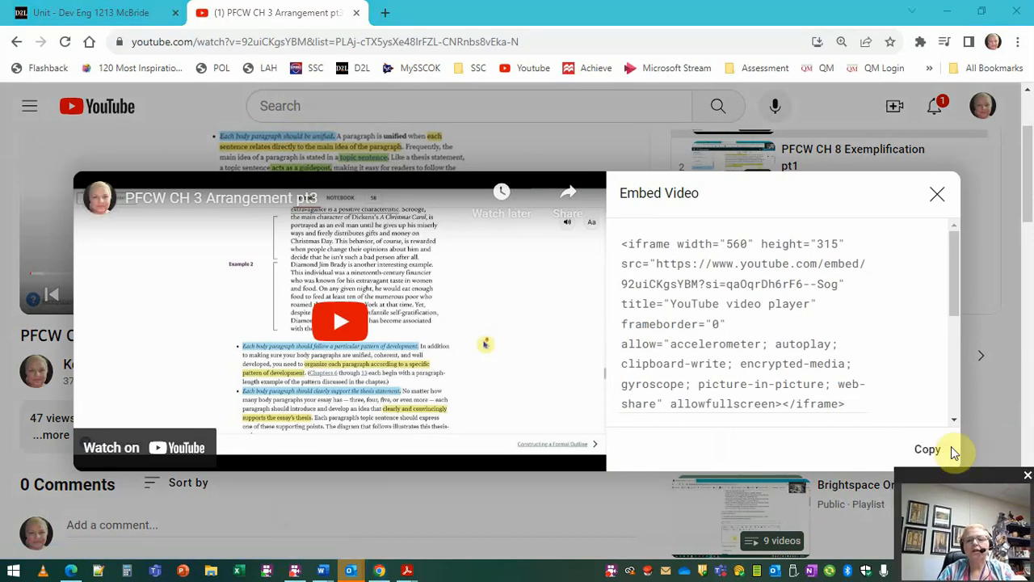
left_click(936, 451)
left_click(129, 9)
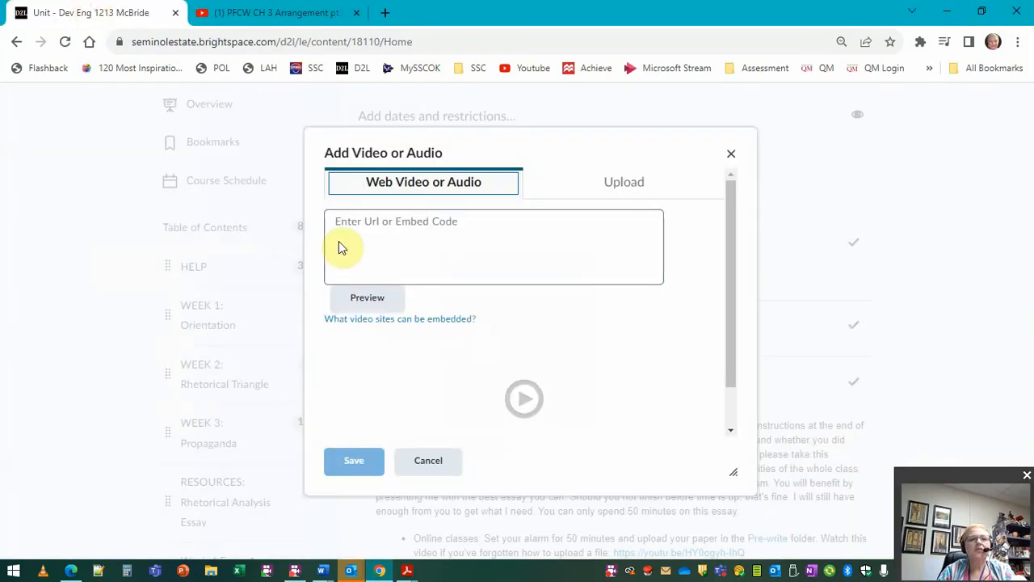
Step: Paste the copied YouTube embed code into the web video dialog and save the video item to the module
left_click(451, 233)
key("ctrl+v")
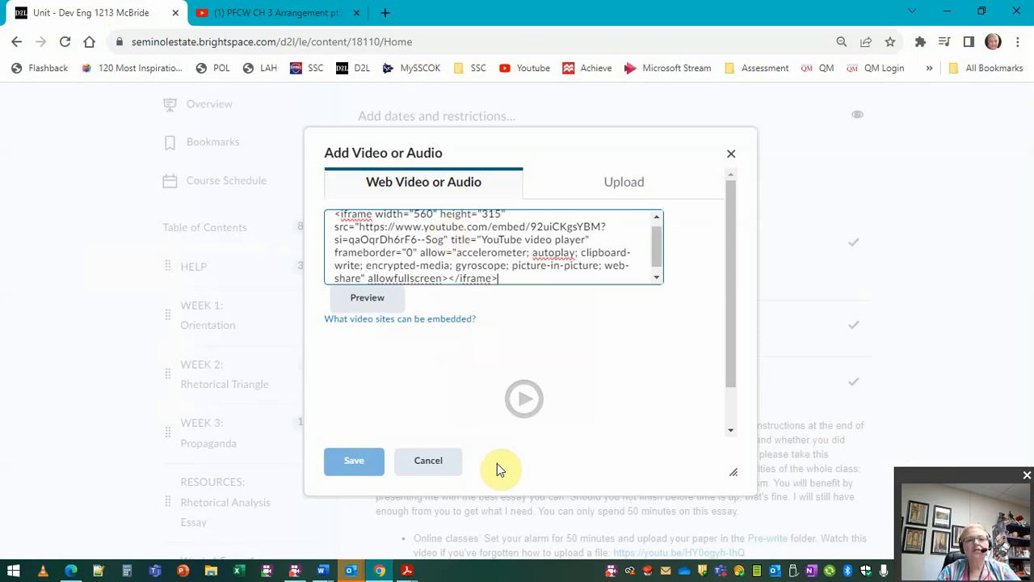
left_click(463, 382)
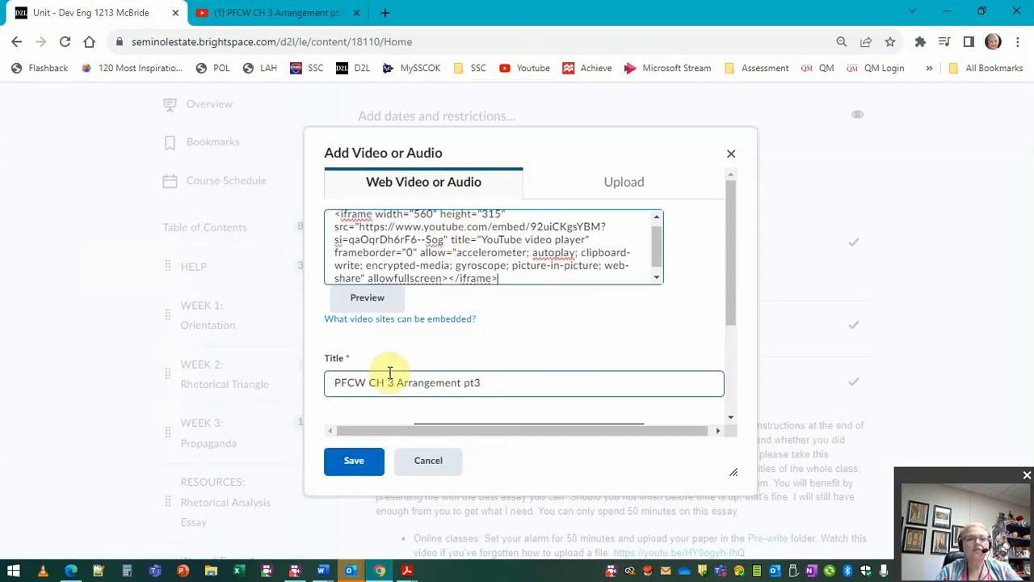
left_click(360, 466)
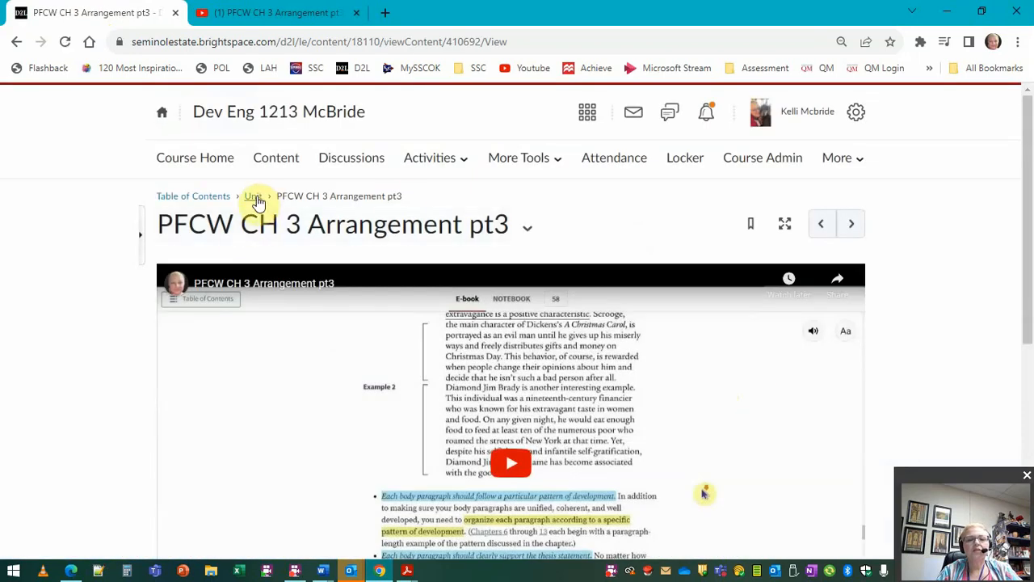
Step: Return to the Unit module page and review its list of items
left_click(254, 196)
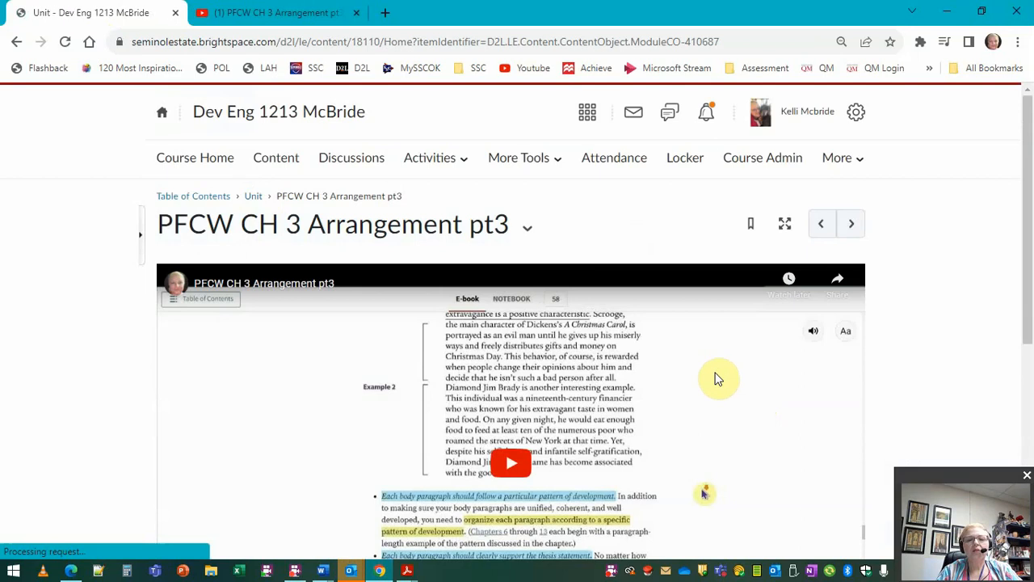
scroll(718, 380, "down", 10)
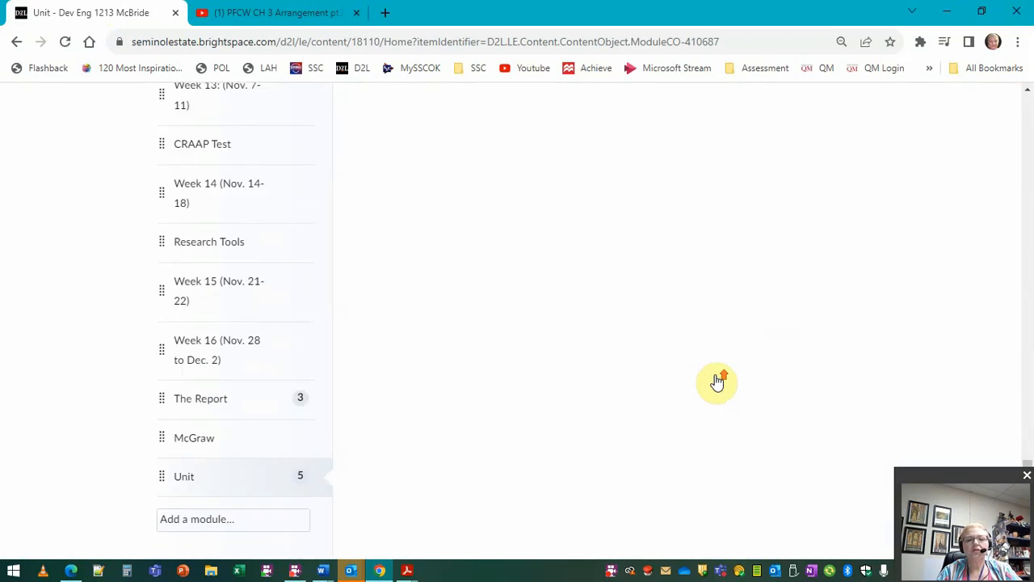
scroll(718, 380, "up", 5)
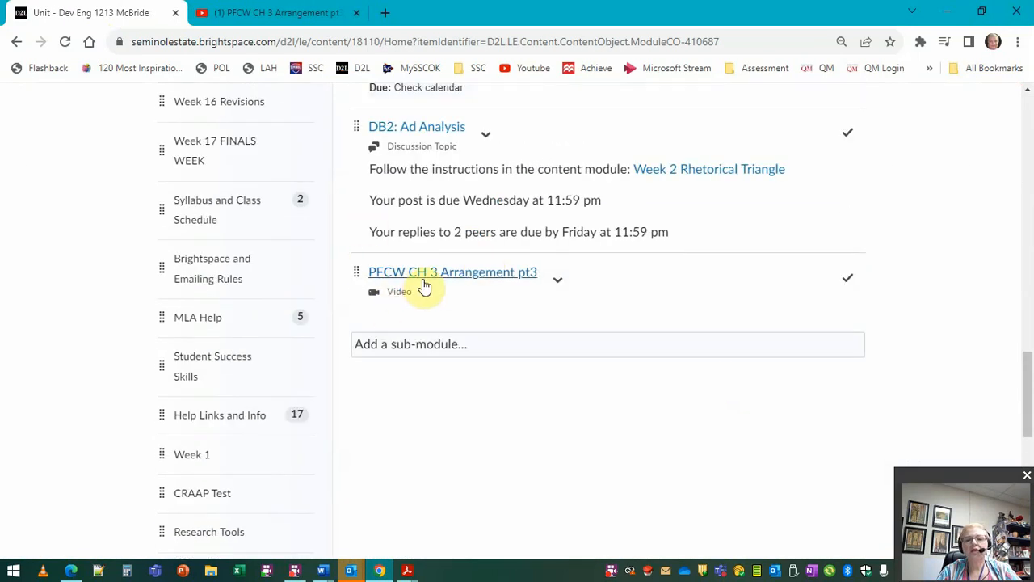
scroll(555, 405, "up", 15)
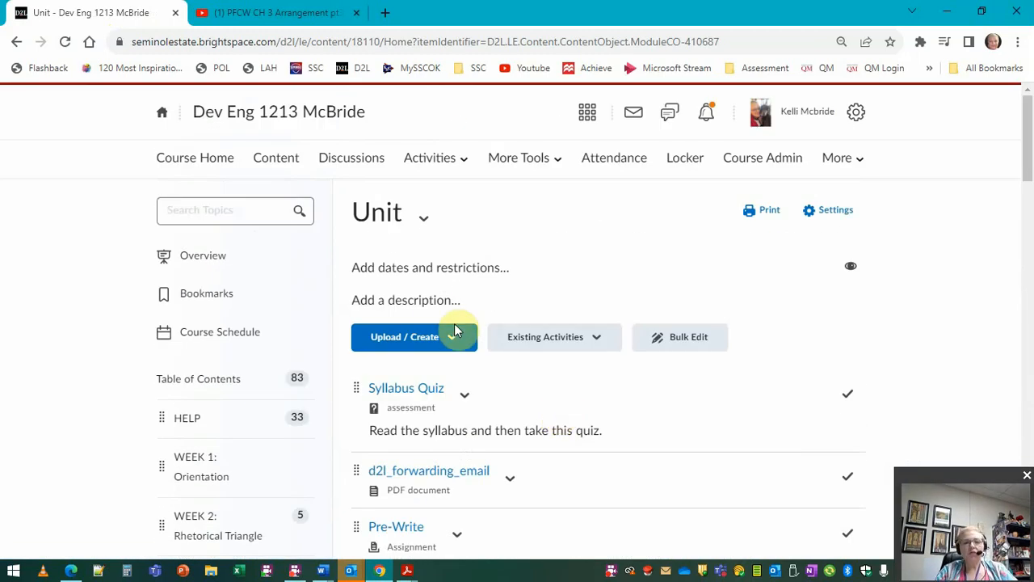
Step: Review the Week 1 and Week 3 module descriptions as models, then return to the Unit module
left_click(434, 307)
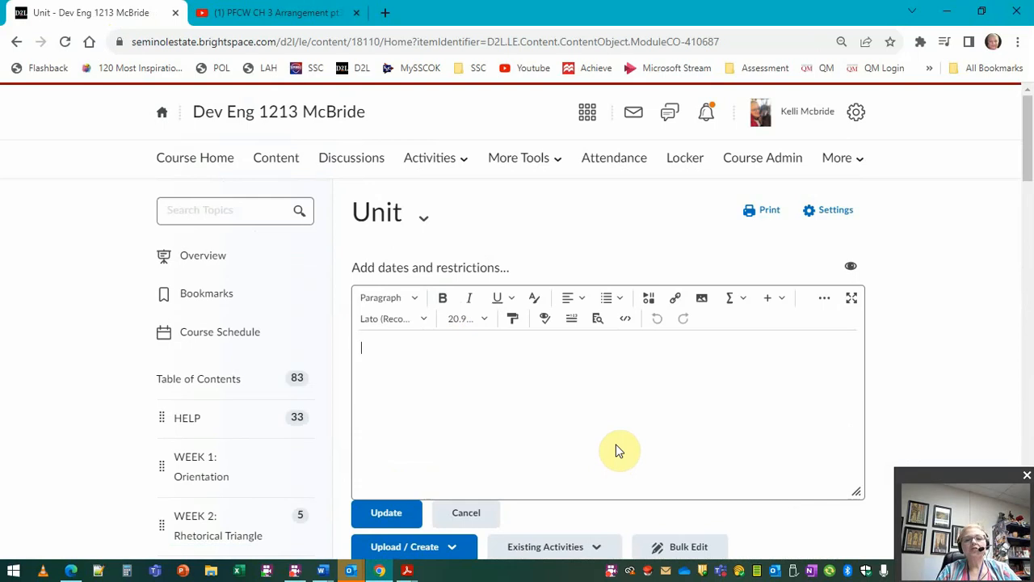
left_click(207, 474)
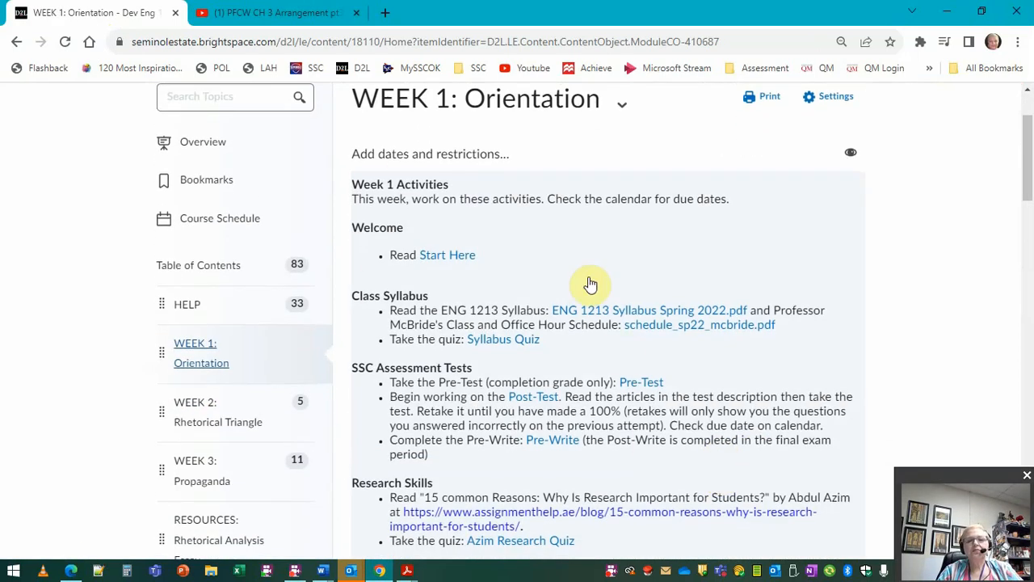
scroll(576, 364, "down", 4)
scroll(577, 368, "up", 1)
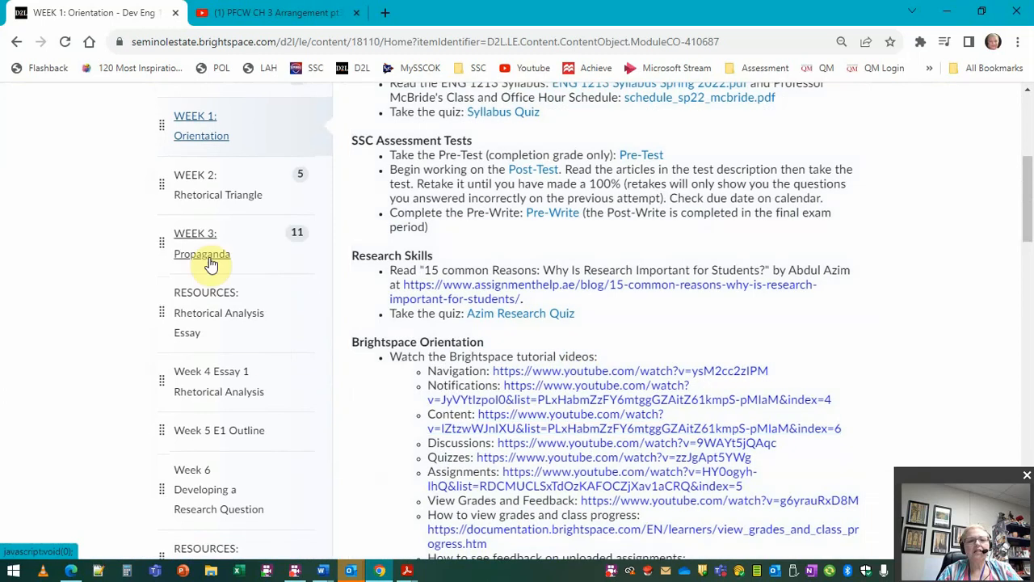
left_click(209, 262)
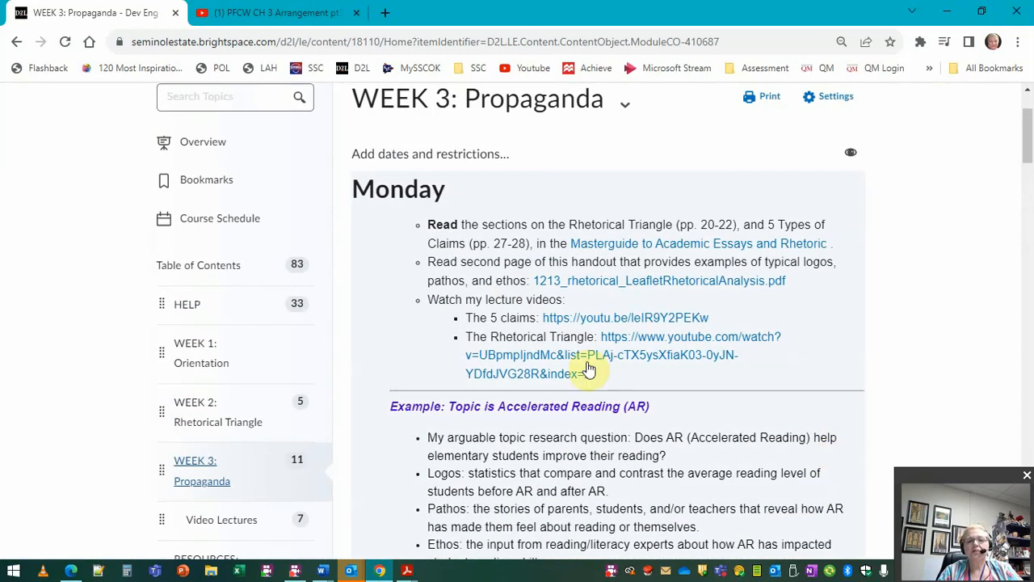
scroll(588, 369, "down", 15)
scroll(582, 265, "up", 12)
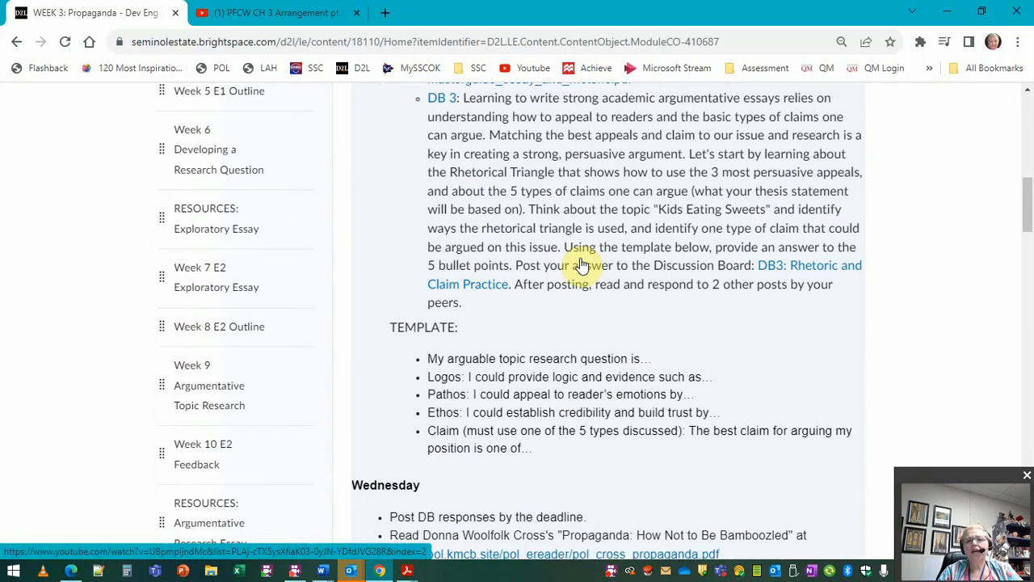
scroll(581, 265, "up", 4)
scroll(596, 388, "up", 3)
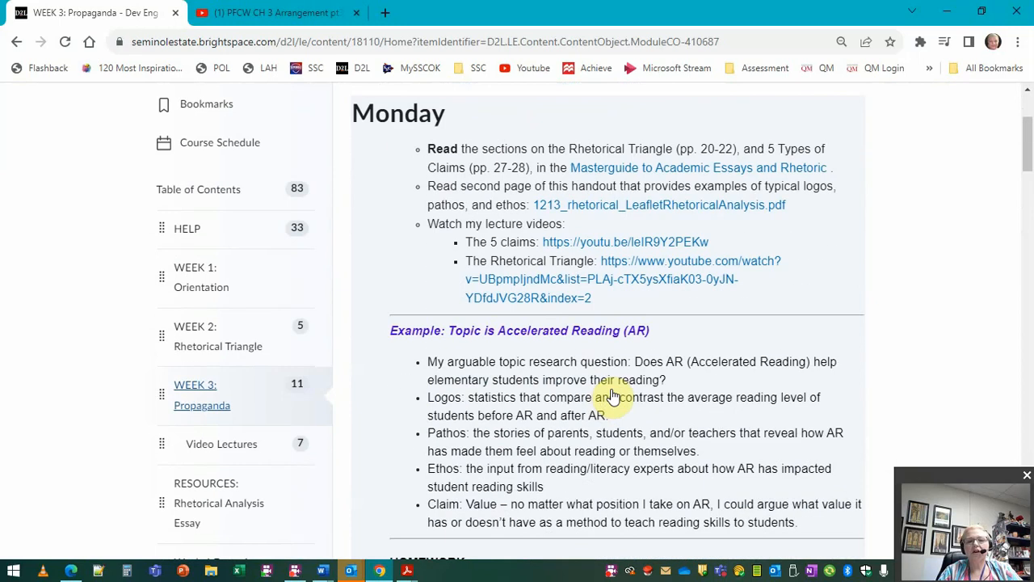
scroll(626, 414, "up", 3)
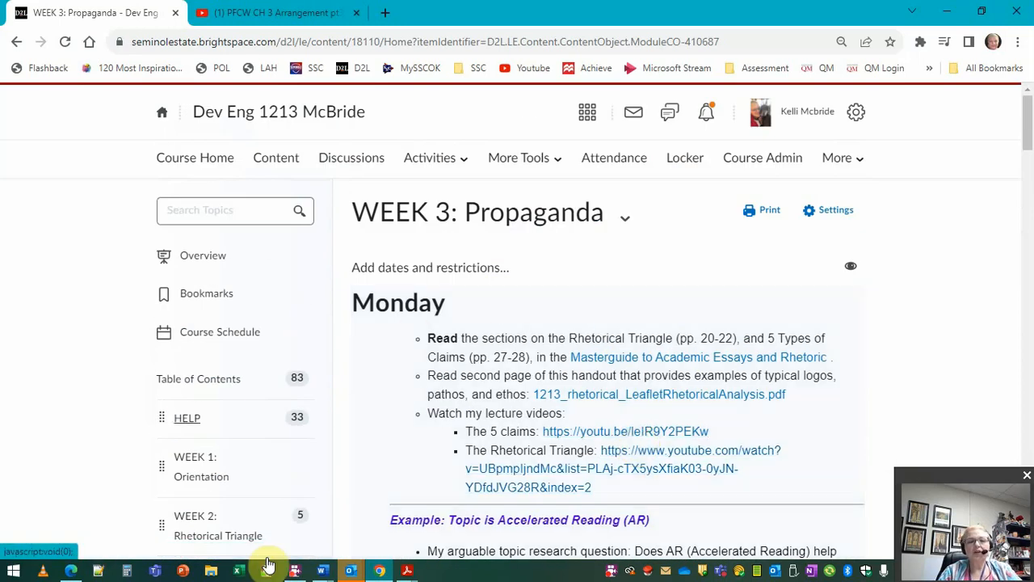
scroll(117, 386, "down", 12)
scroll(121, 386, "down", 5)
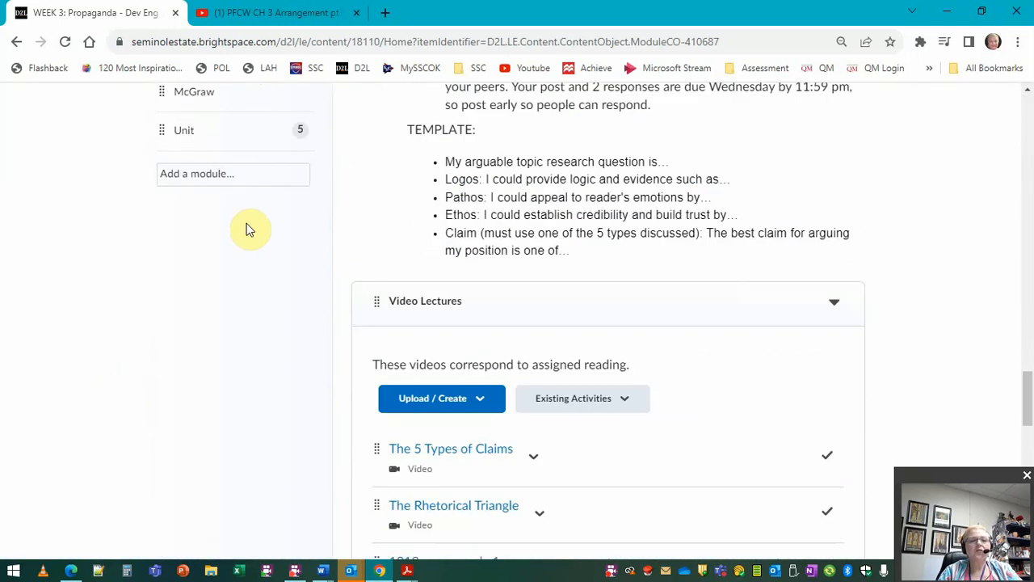
left_click(176, 132)
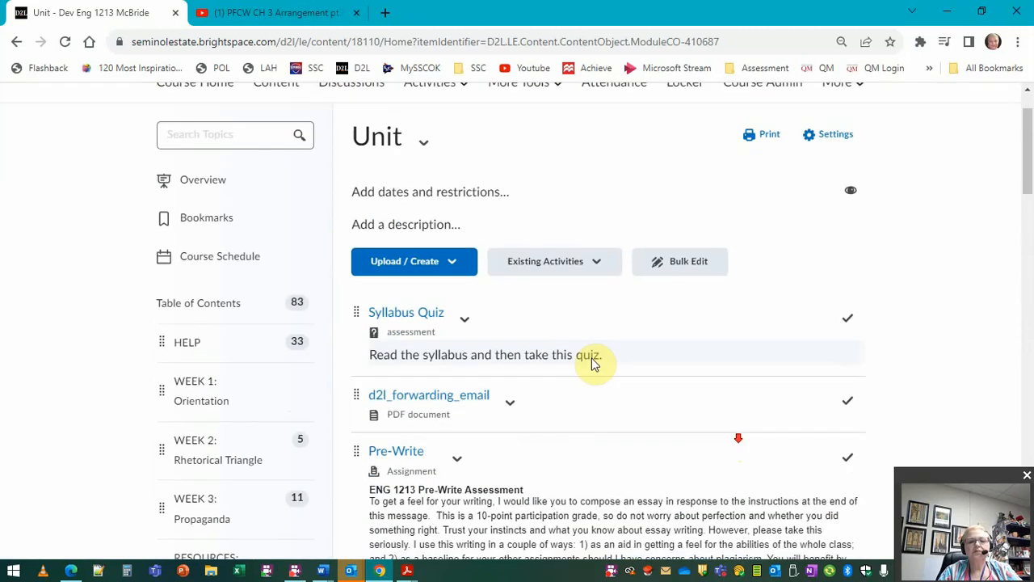
Step: Start the Unit description with "Monday" and "Take Syllabus Quiz:" followed by a quicklink to the Syllabus Quiz assessment
left_click(419, 227)
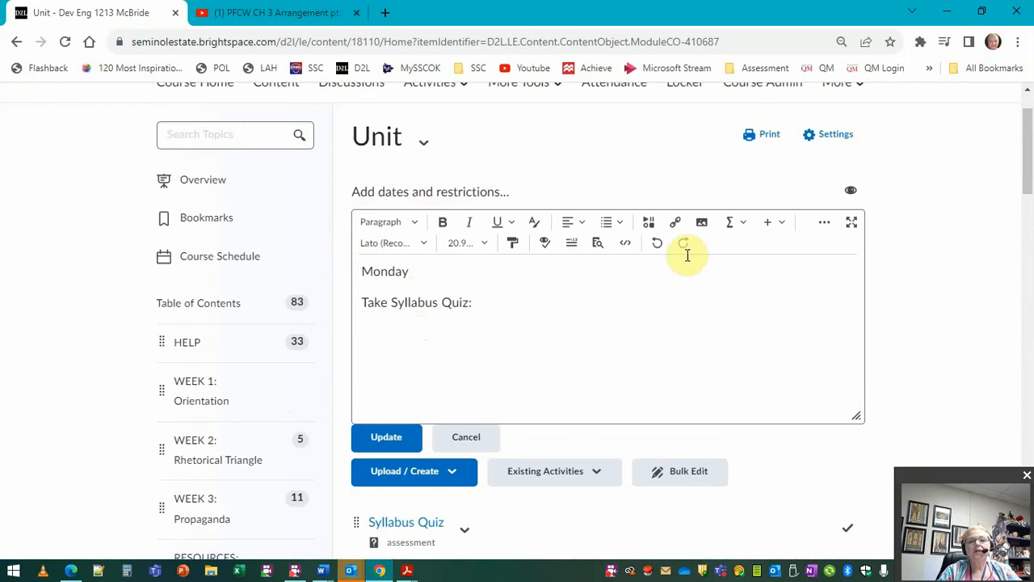
left_click(678, 224)
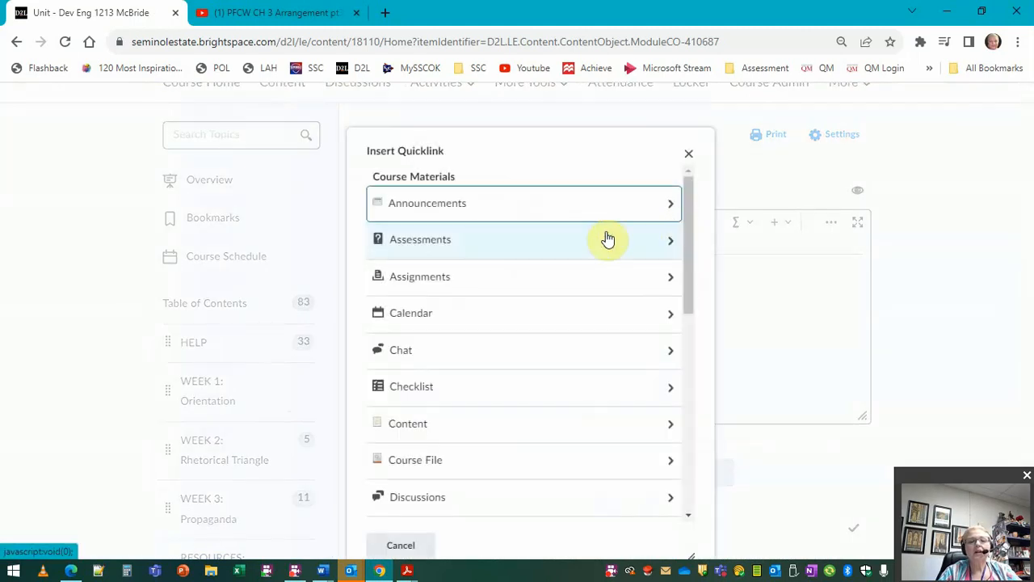
left_click(578, 243)
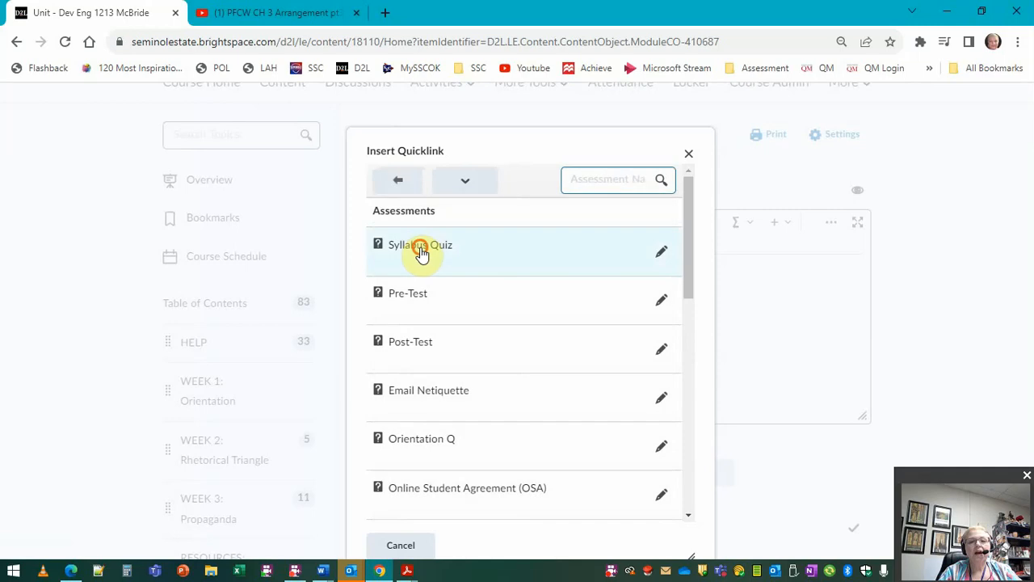
left_click(423, 249)
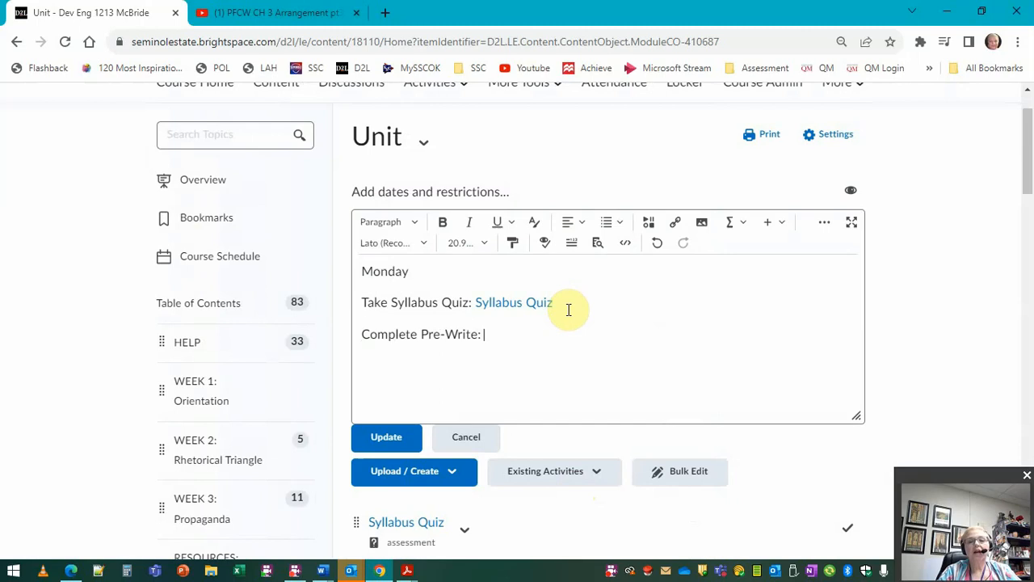
Step: Add a "Complete Pre-Write:" line with a quicklink to the Pre-Write assignment
left_click(677, 225)
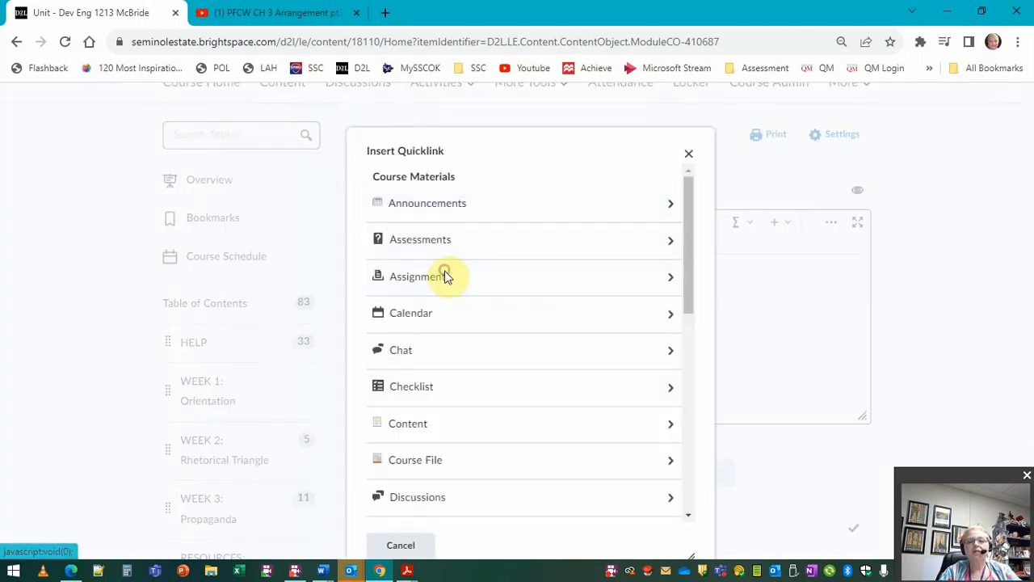
left_click(444, 277)
left_click(450, 254)
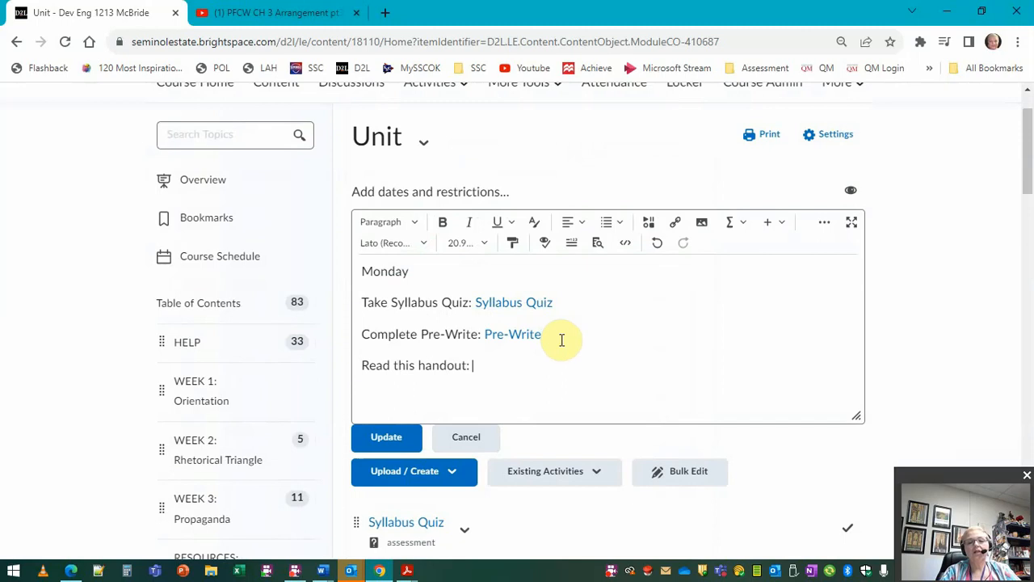
Step: Add a "Read this handout:" line linking to ENG 1113 McBride Syllabus.docx from the course files' Syllabus folder
left_click(675, 221)
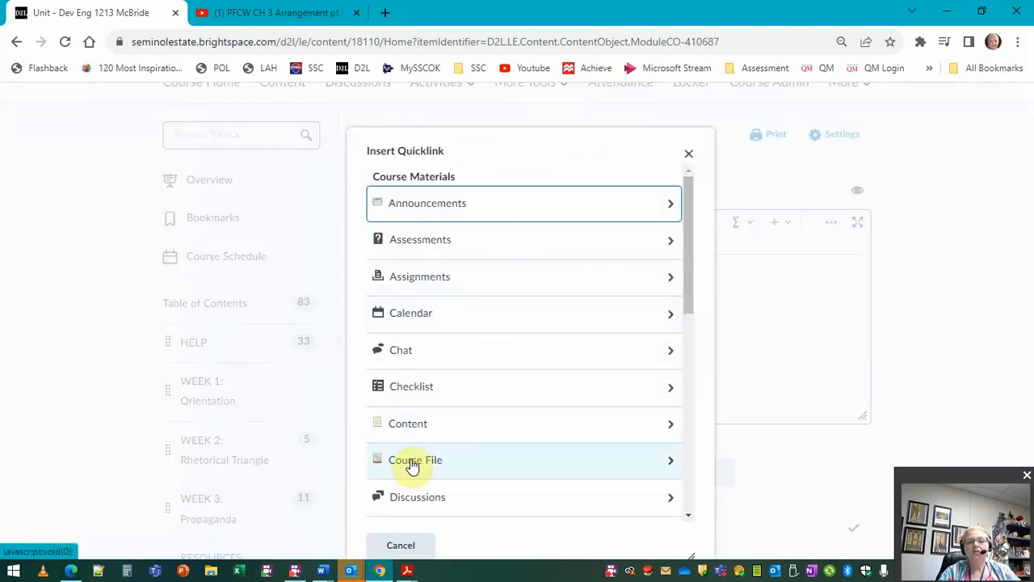
left_click(412, 463)
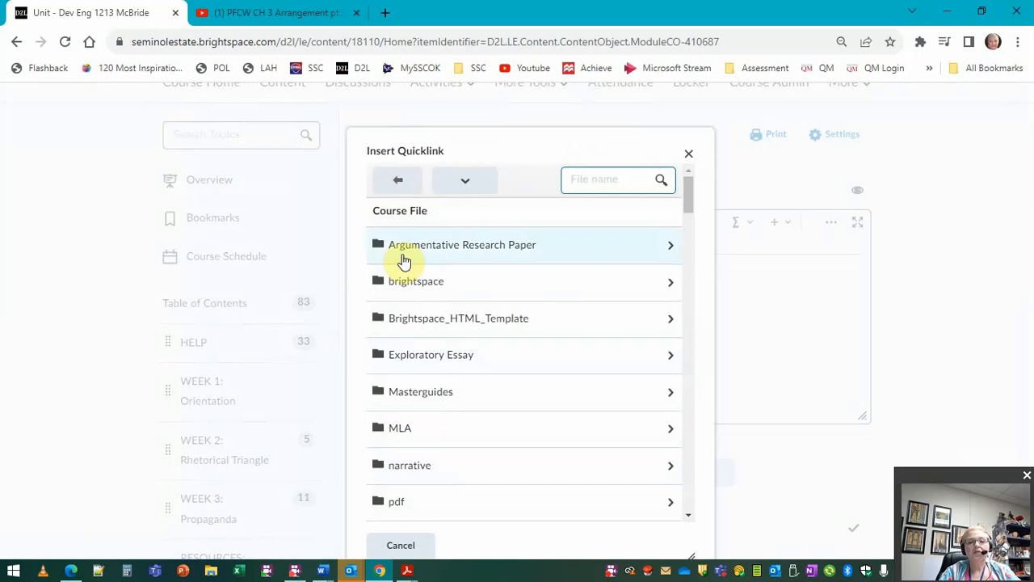
scroll(480, 388, "down", 5)
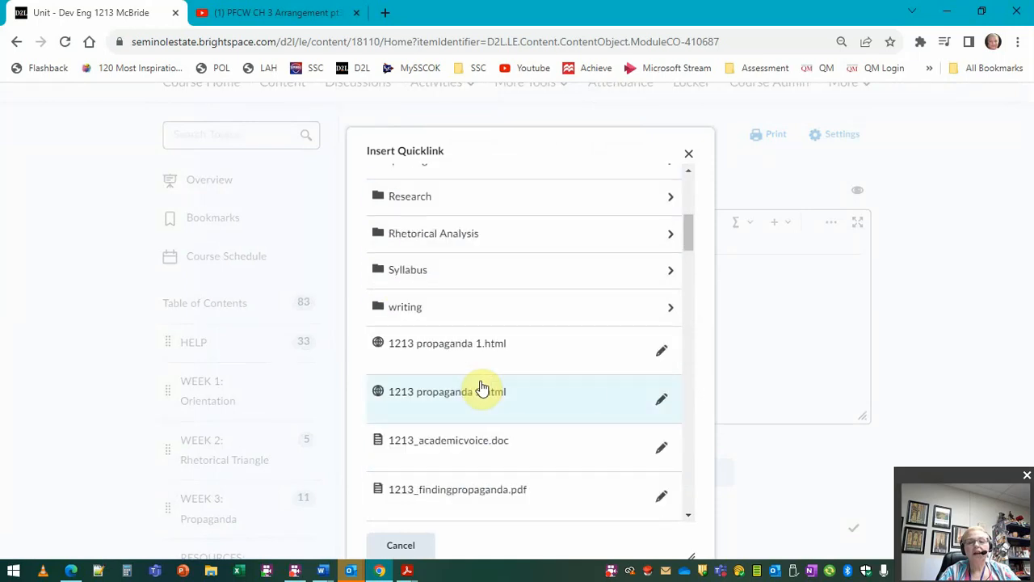
scroll(480, 388, "up", 3)
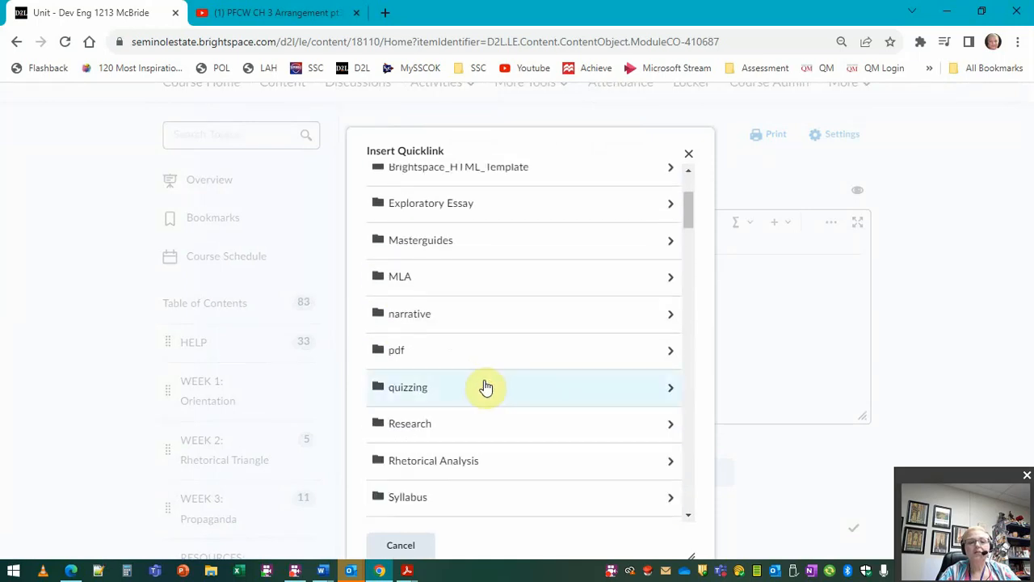
left_click(409, 498)
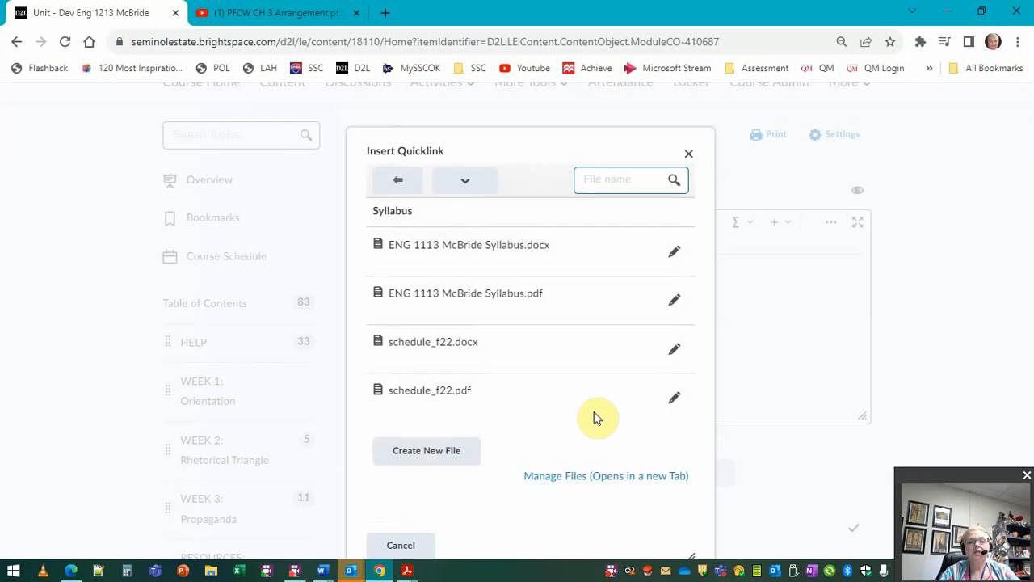
left_click(507, 246)
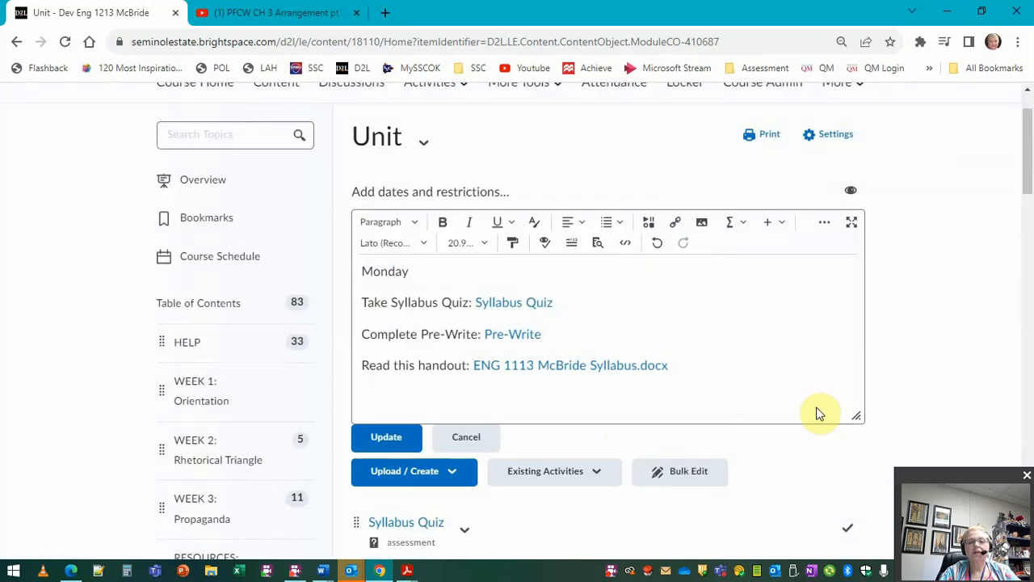
Step: Add a "Watch video:" line and embed the PFCW CH 3 Arrangement pt3 YouTube video by pasting its embed code
key("Return")
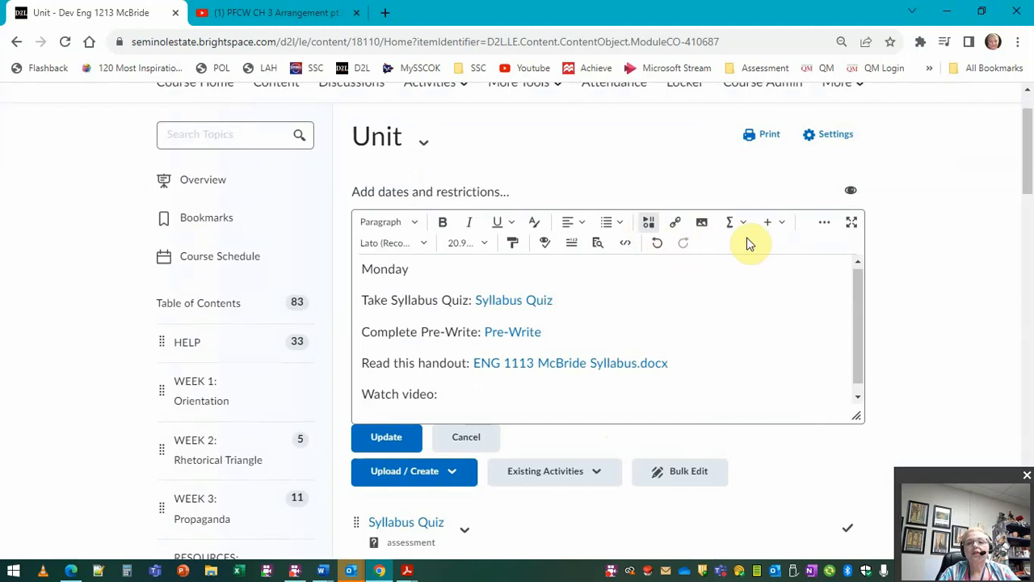
left_click(647, 223)
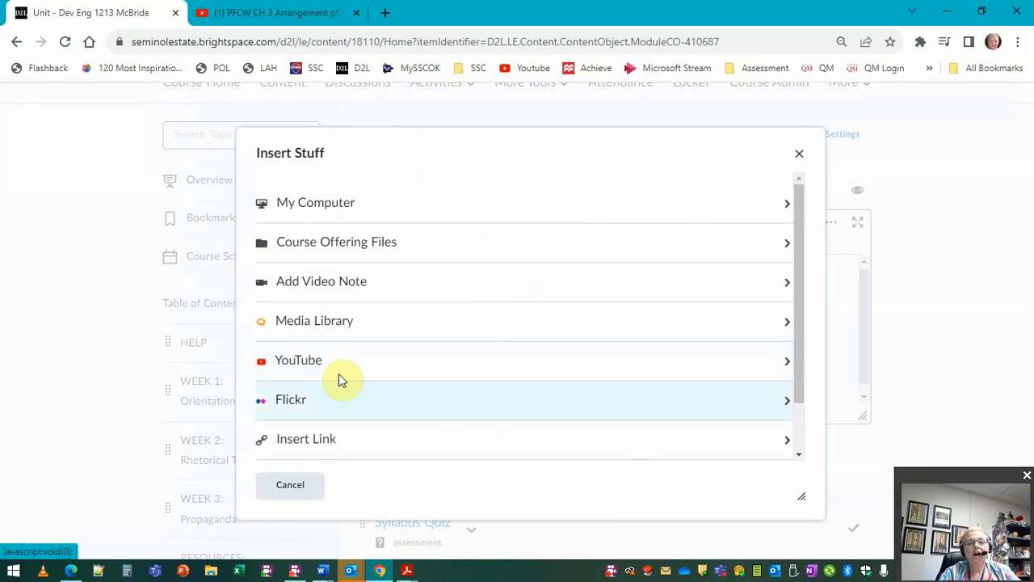
left_click(312, 365)
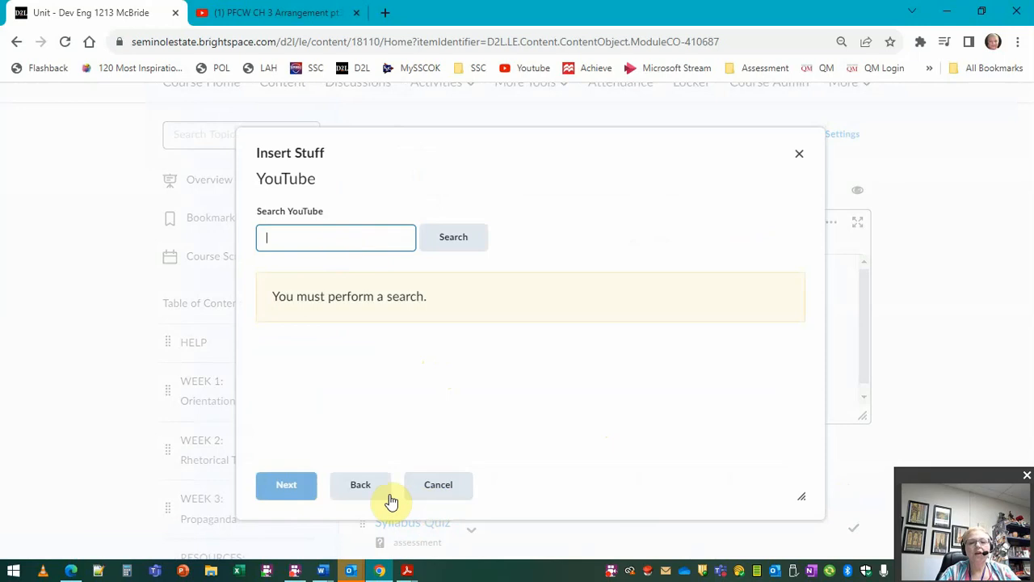
left_click(357, 487)
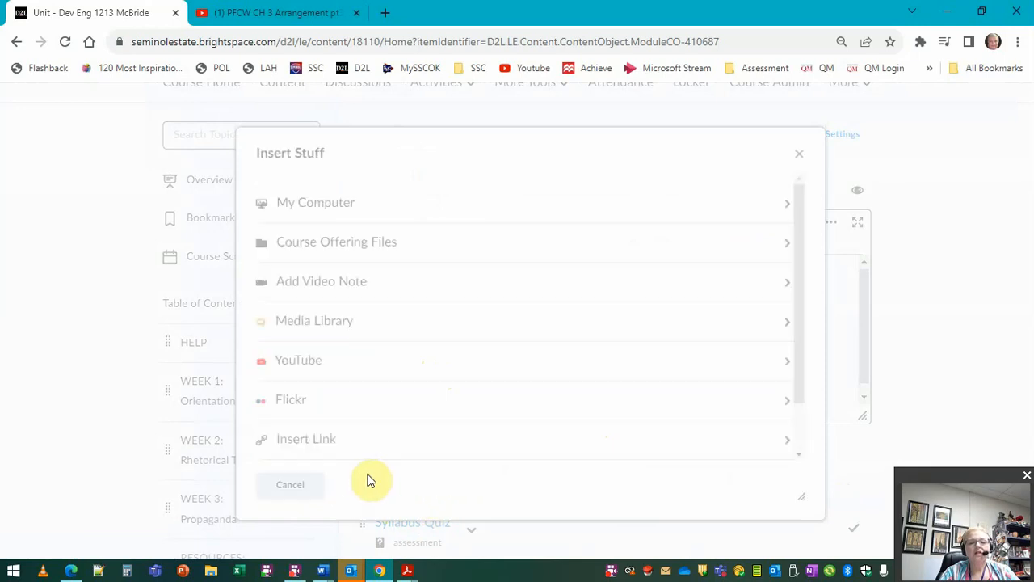
scroll(339, 409, "down", 2)
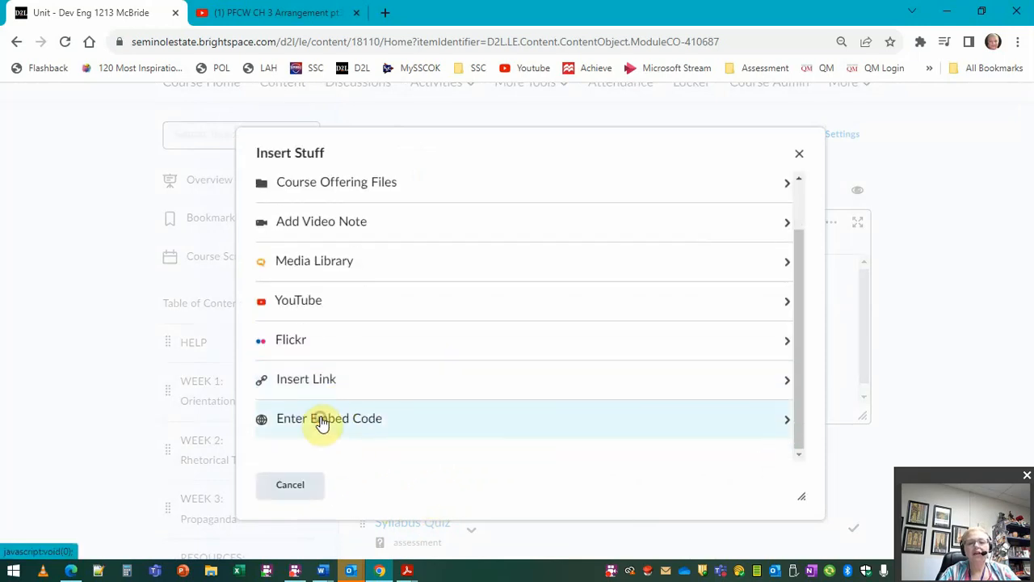
left_click(321, 421)
type("<iframe width=\"560\" height=\"315\" src=\"https://www.youtube.com/embed/92uiCKgsYBM?si=qaOqrDh6rF6--Sog\" title=\"YouTube video player\" frameborder=\"0\" allow=\"accelerometer; autoplay; clipboard-write; encrypted-media; gyroscope; picture-in-picture; web-share\" allowfullscreen></iframe>")
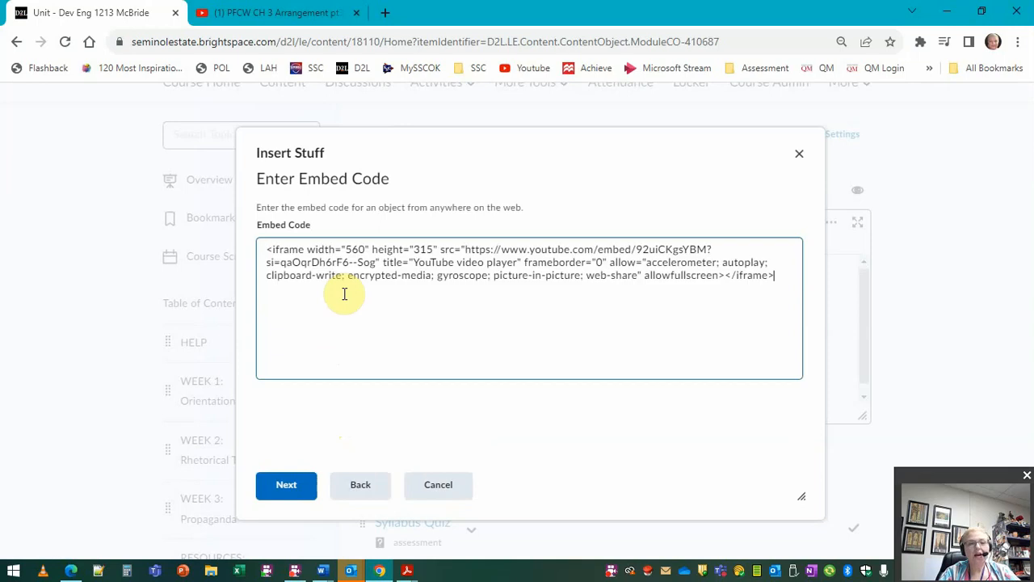
left_click(292, 486)
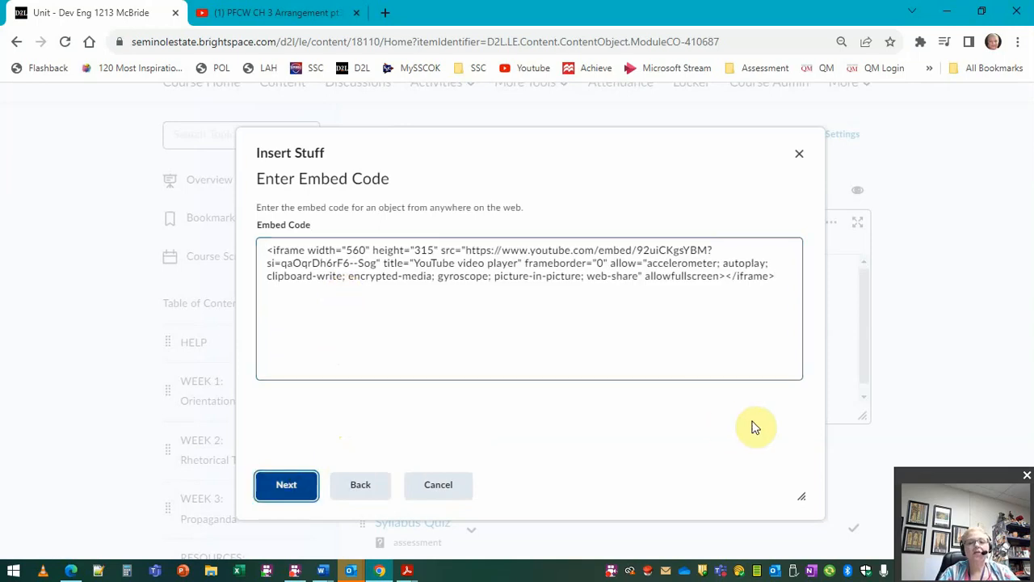
left_click(287, 487)
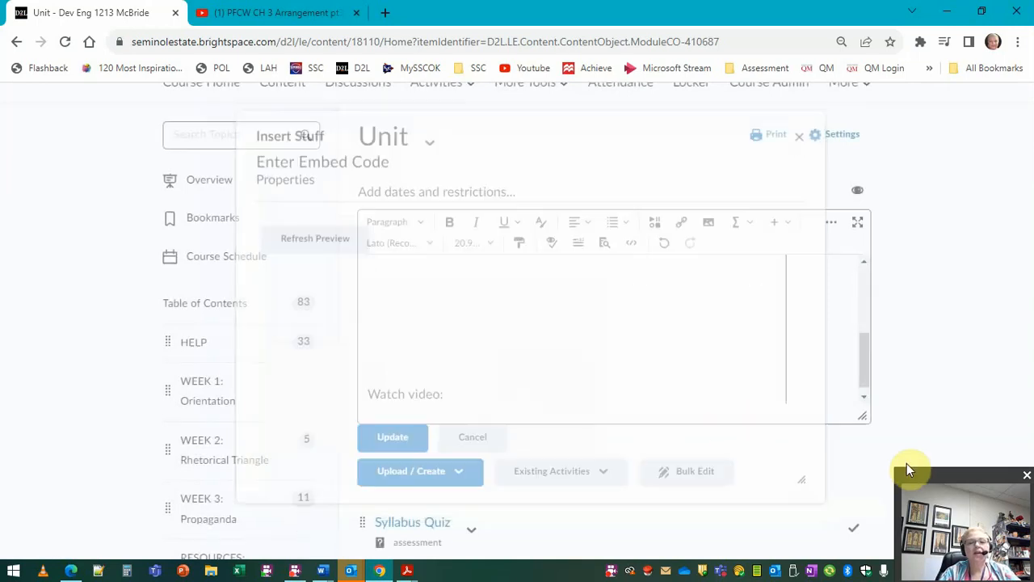
Step: Move the embedded video onto its own line below "Watch video:", center it, and save the description
left_click(850, 223)
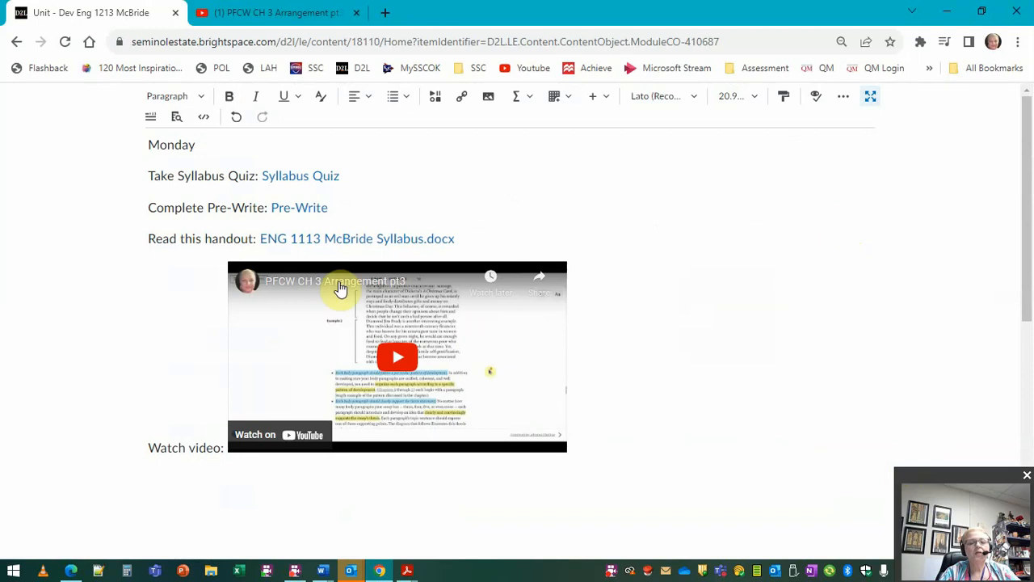
left_click(224, 447)
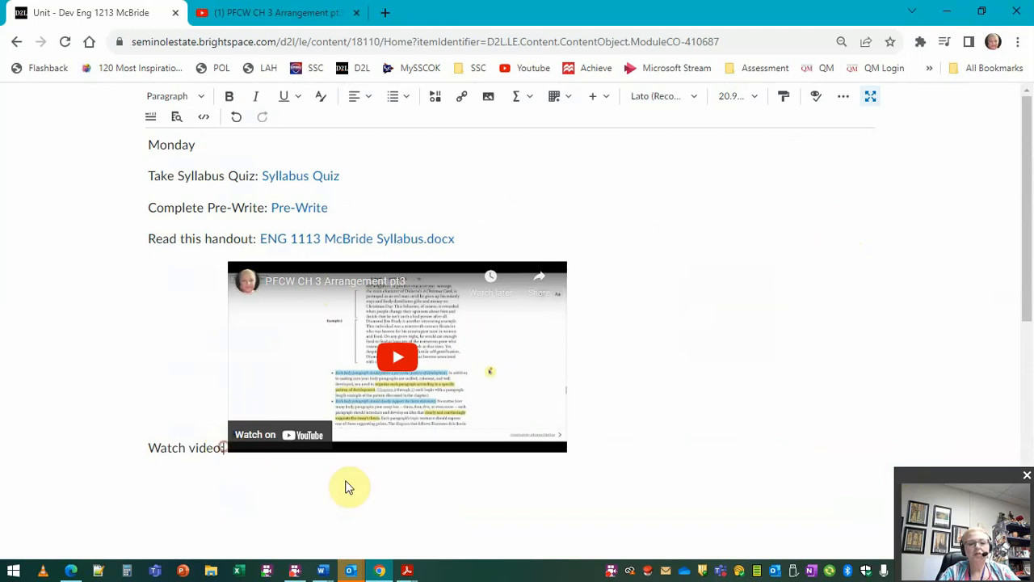
key("Return")
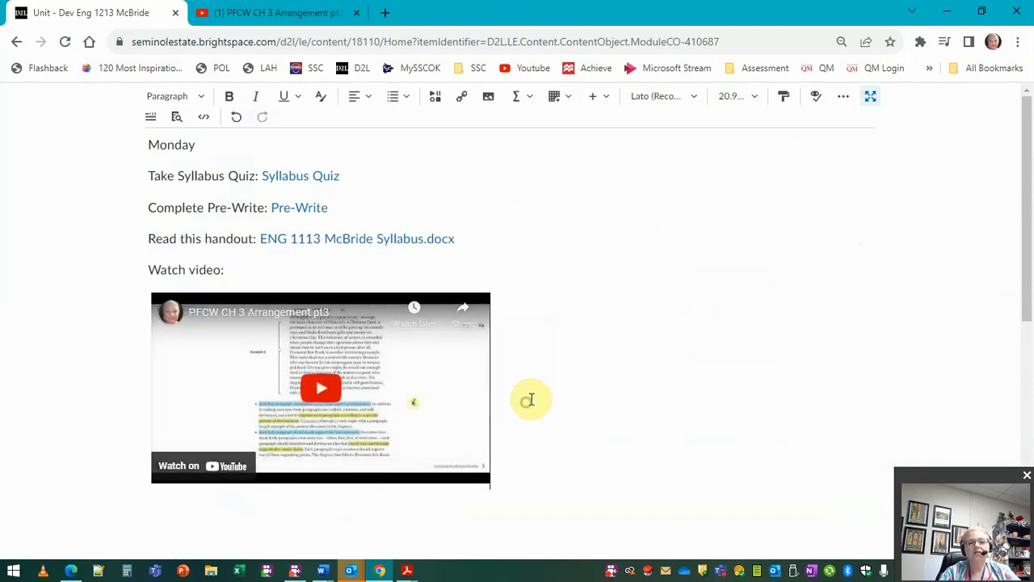
left_click(358, 101)
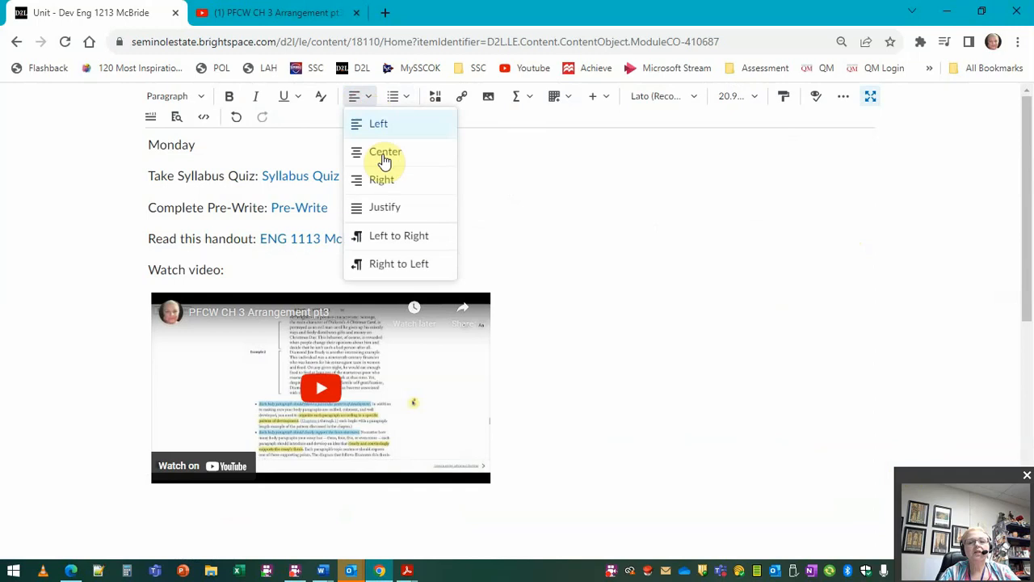
left_click(383, 155)
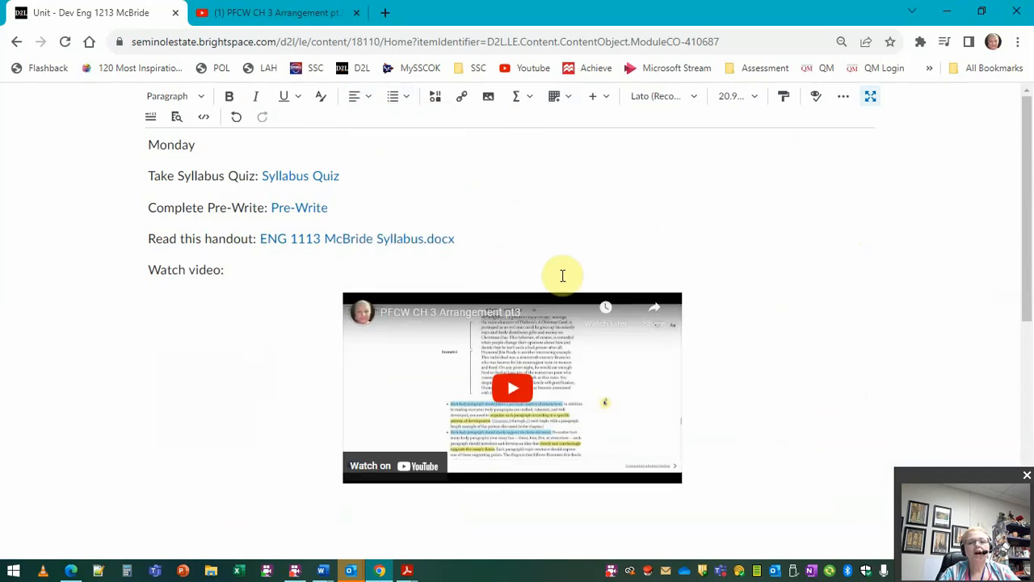
left_click(871, 98)
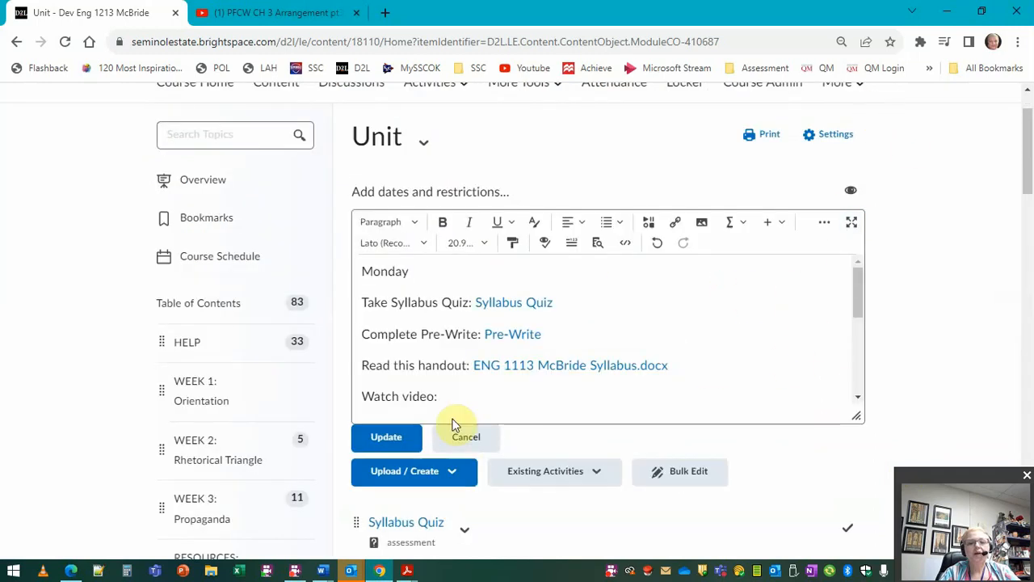
left_click(373, 437)
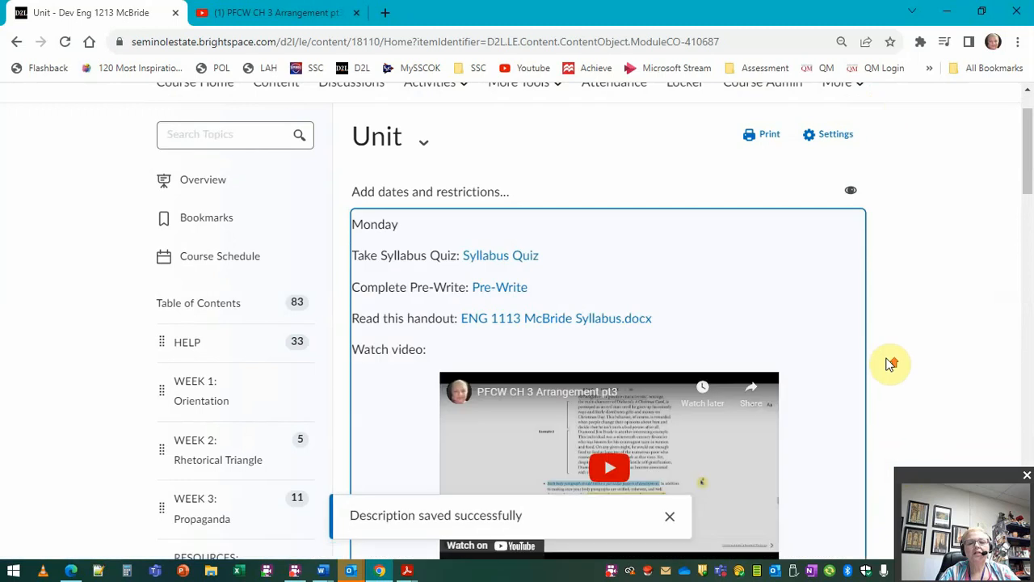
Step: Preview the Unit module as the sample student and test-play the embedded video
scroll(891, 363, "up", 1)
left_click(808, 113)
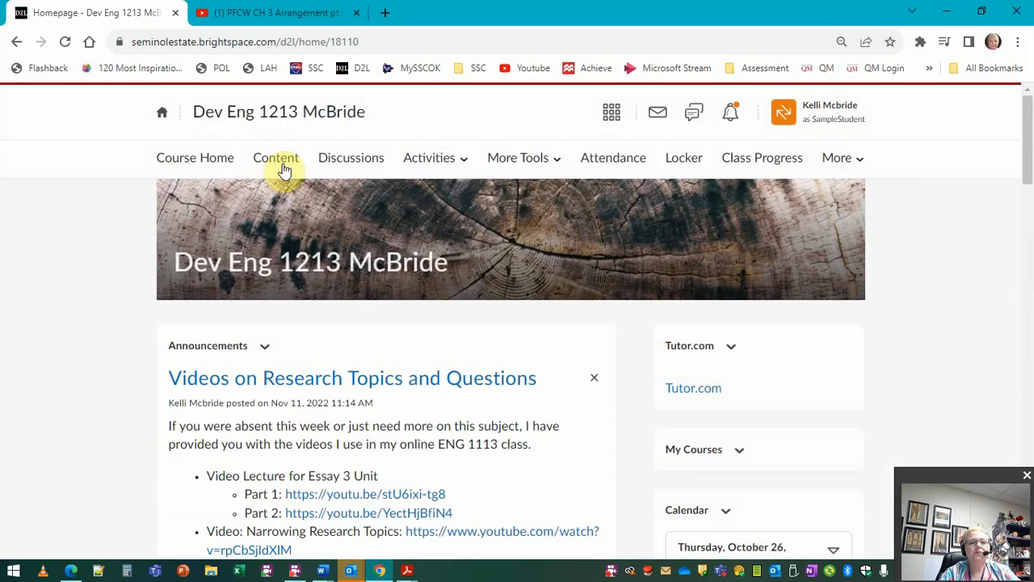
left_click(276, 160)
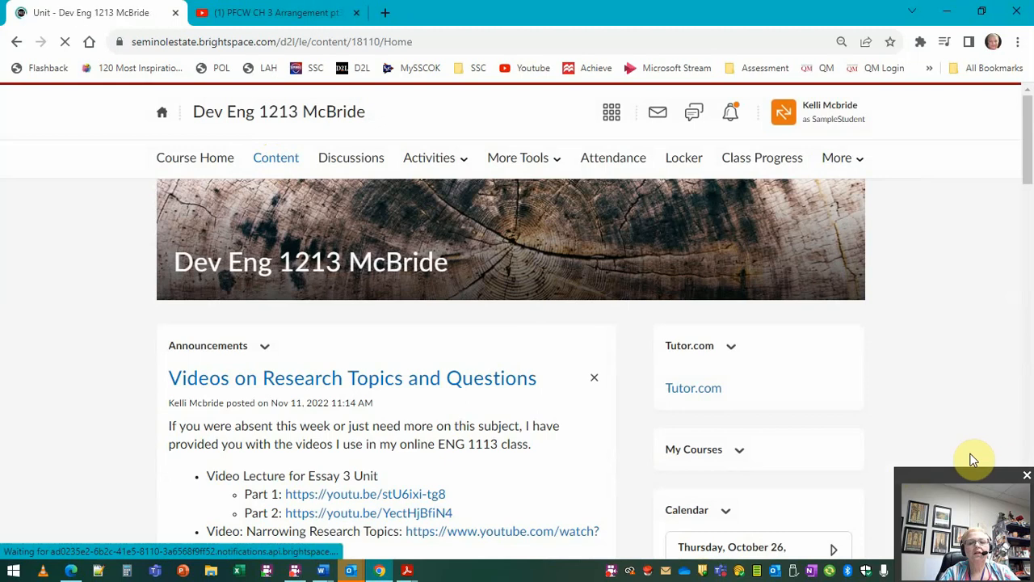
scroll(864, 418, "down", 2)
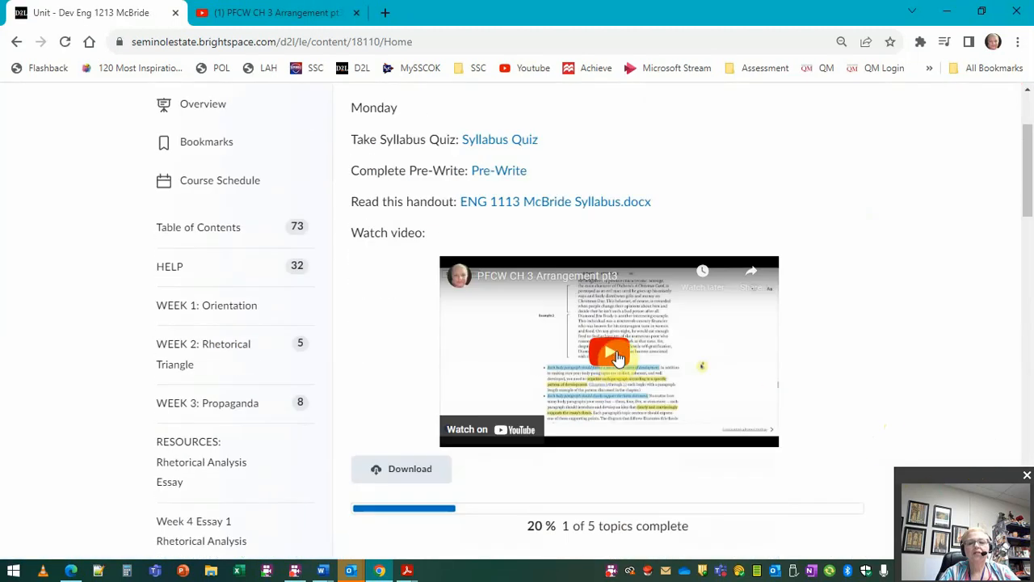
left_click(614, 361)
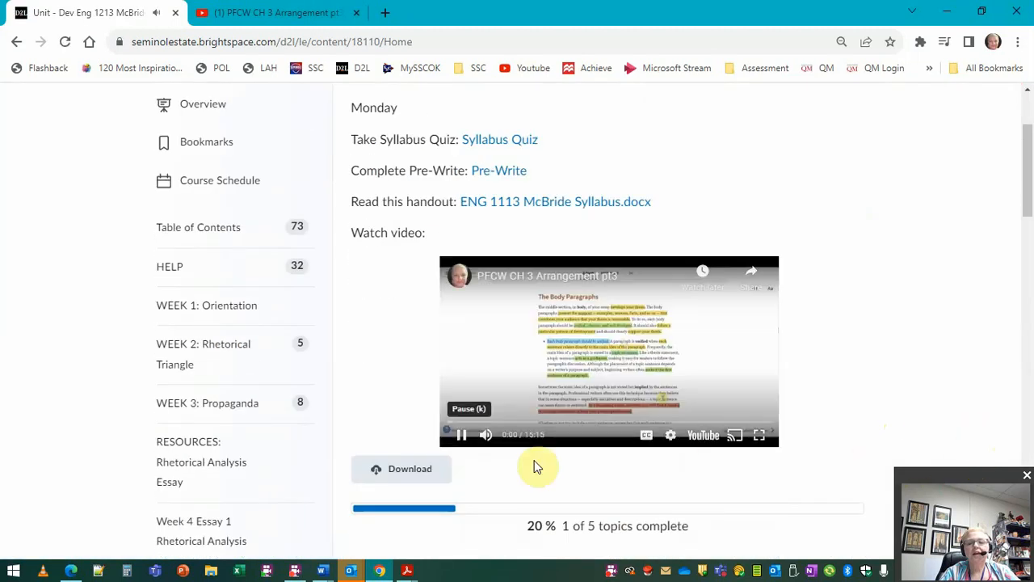
left_click(759, 434)
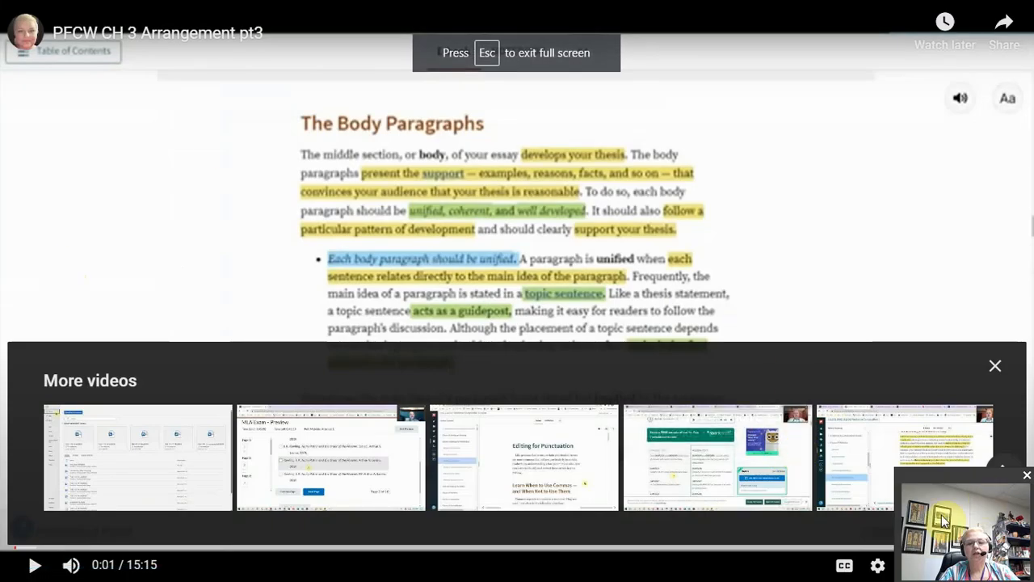
left_click_drag(995, 474, 803, 397)
left_click(1008, 564)
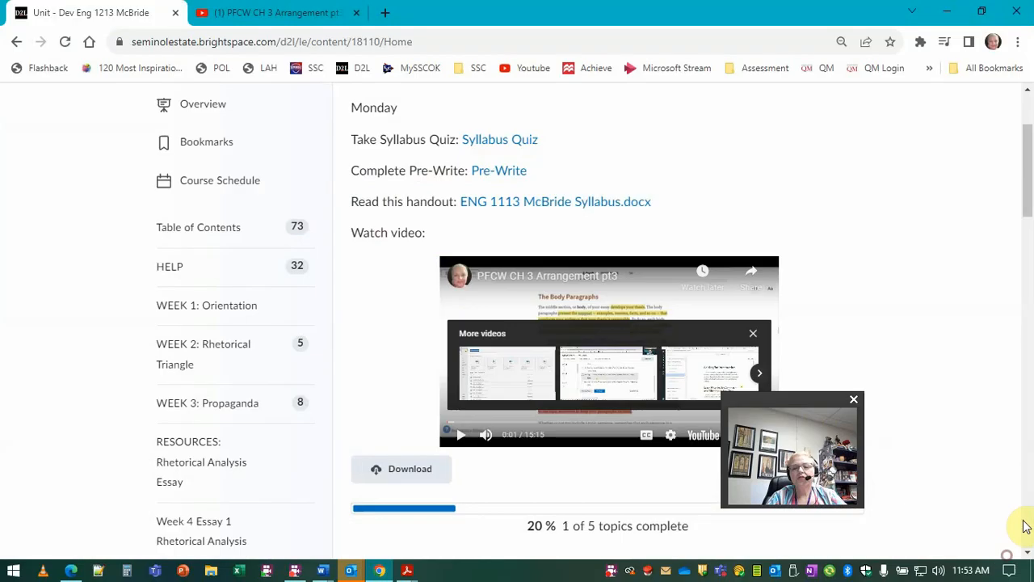
left_click_drag(863, 419, 965, 445)
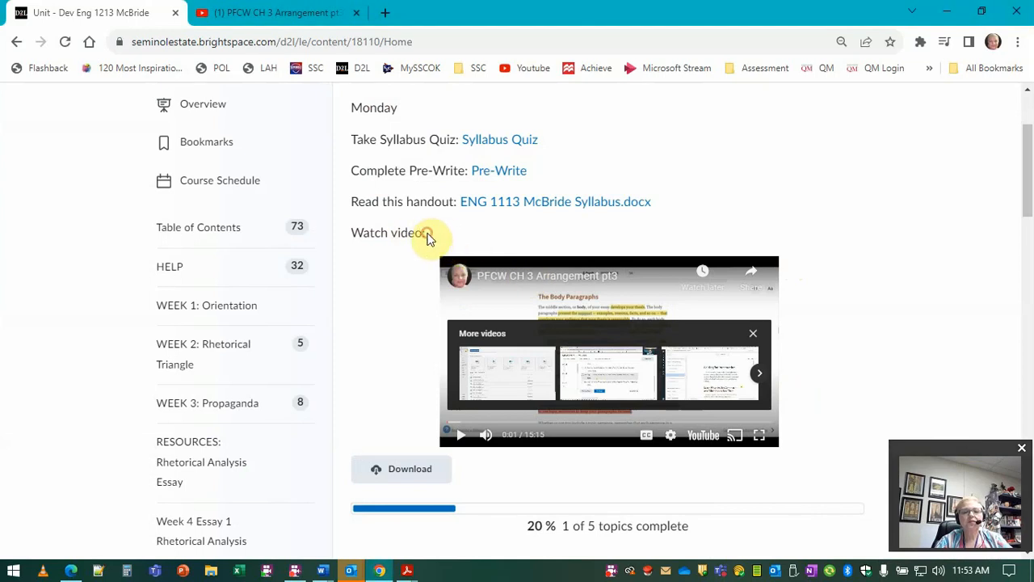
Step: Leave the sample student view and reopen the Unit module description for editing
scroll(813, 157, "up", 3)
left_click(820, 111)
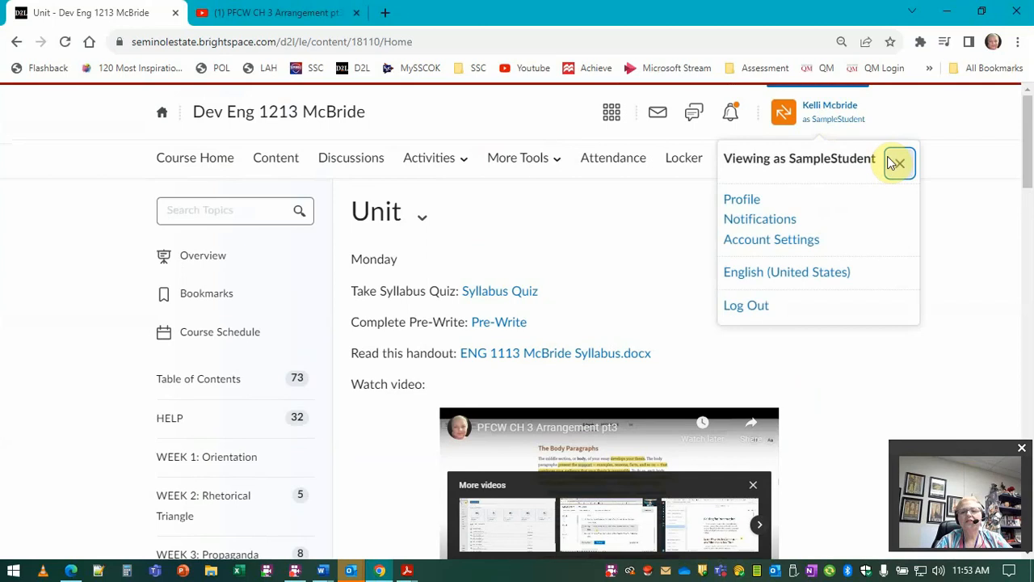
left_click(895, 163)
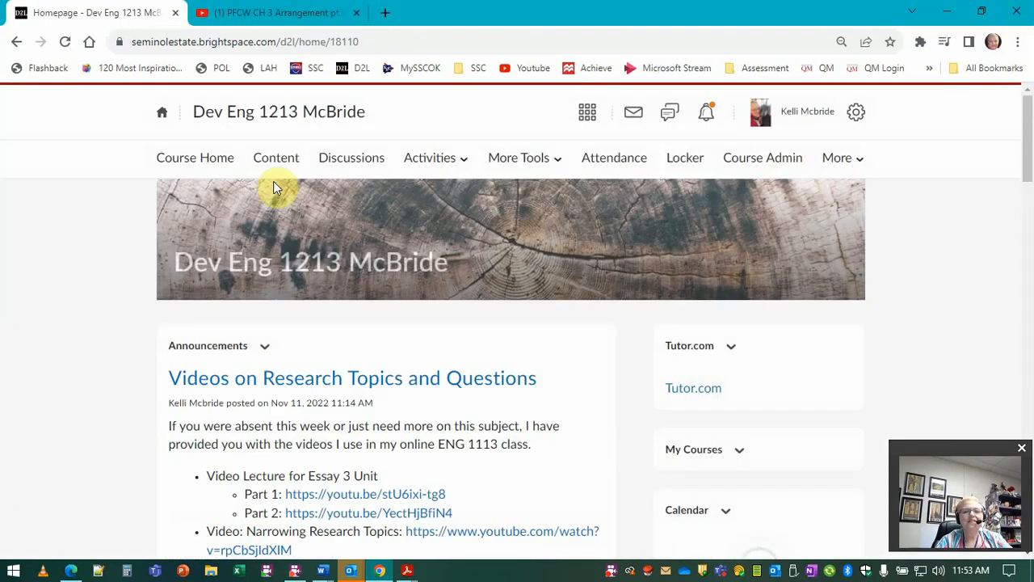
left_click(277, 159)
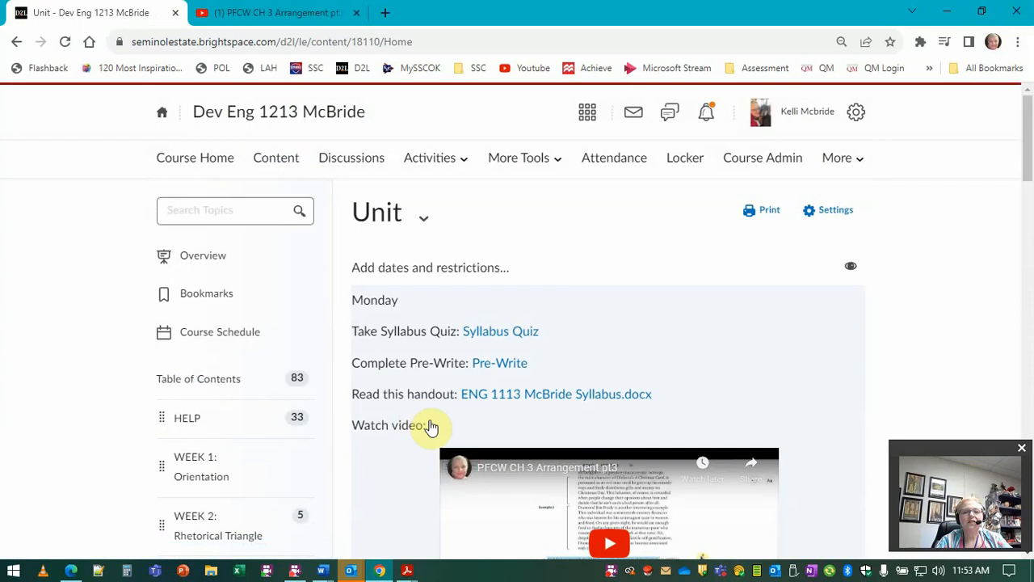
left_click(431, 426)
scroll(577, 421, "down", 2)
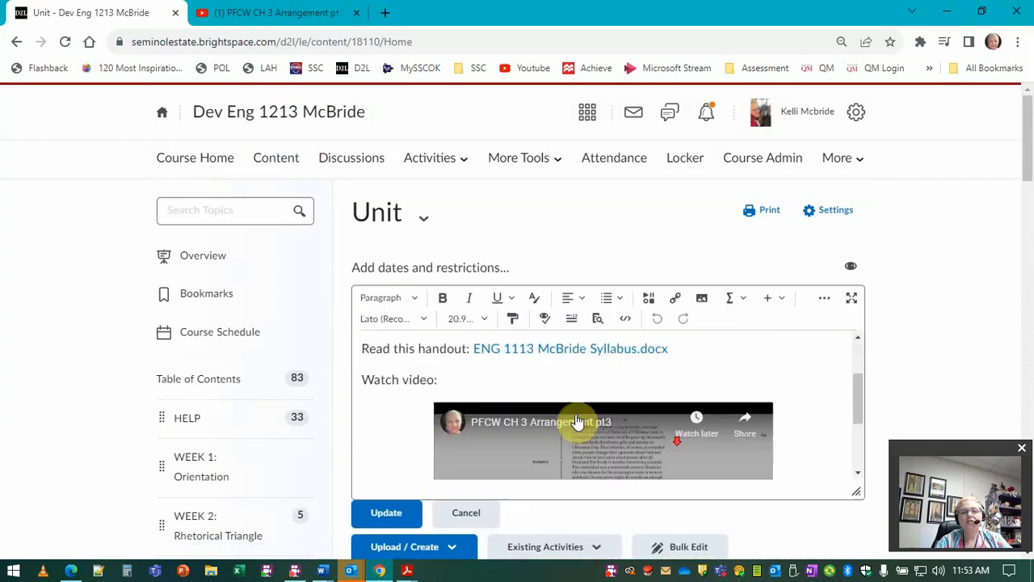
scroll(577, 421, "down", 1)
scroll(556, 422, "up", 3)
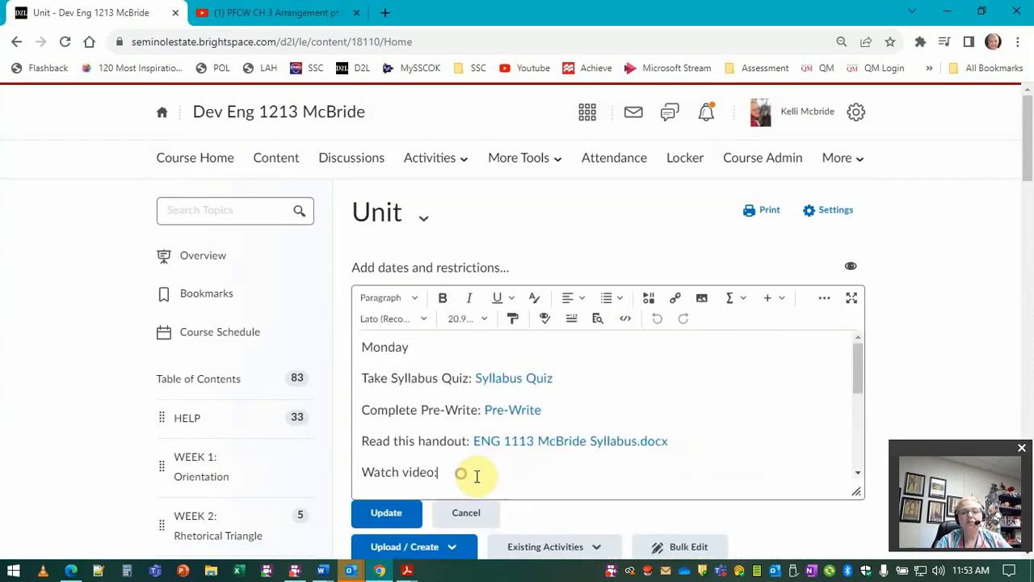
Step: Start a new line after "Watch video:" and copy the video's share link from its YouTube page
left_click(481, 477)
key("Return")
left_click(296, 15)
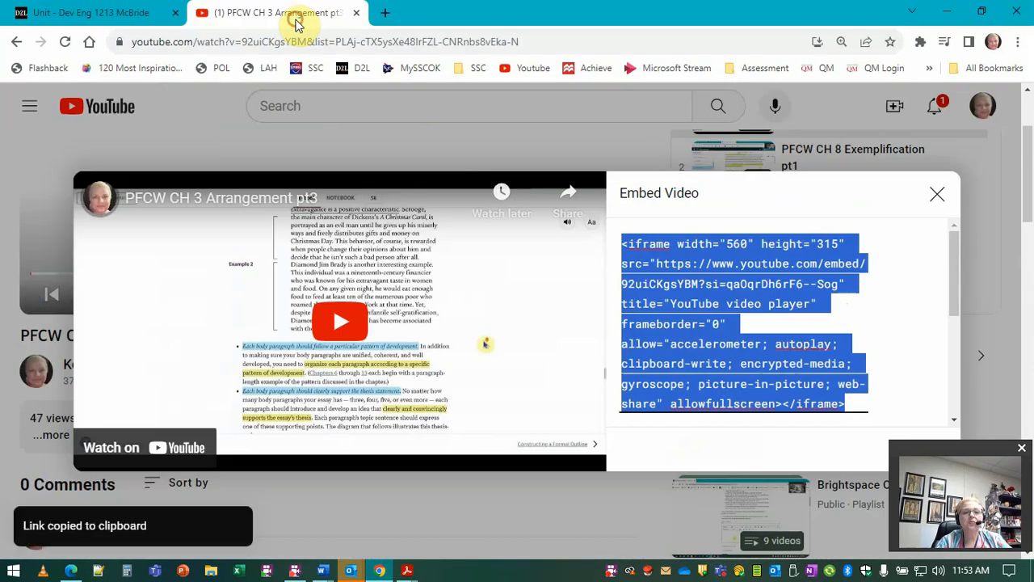
left_click(937, 196)
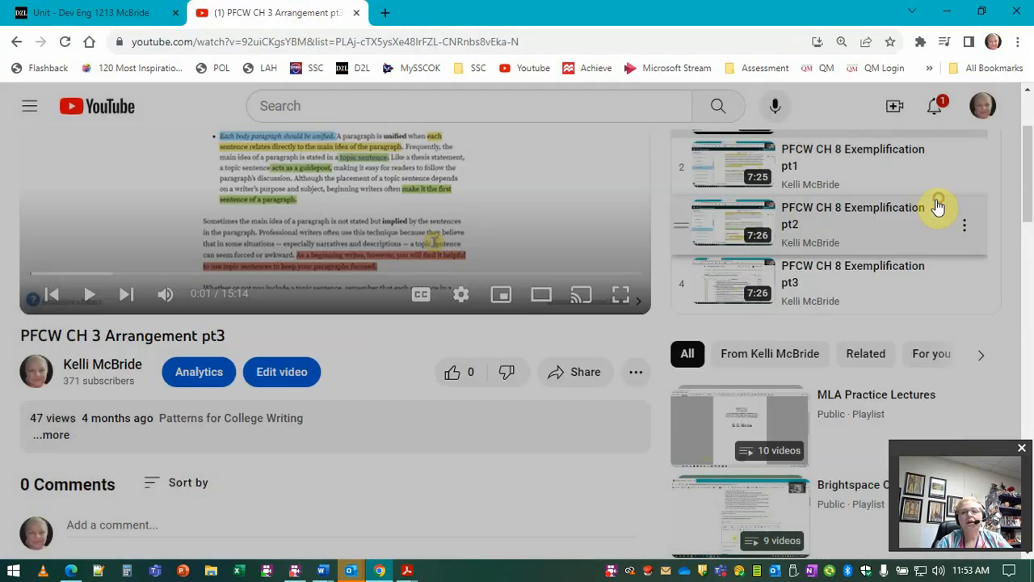
left_click(572, 373)
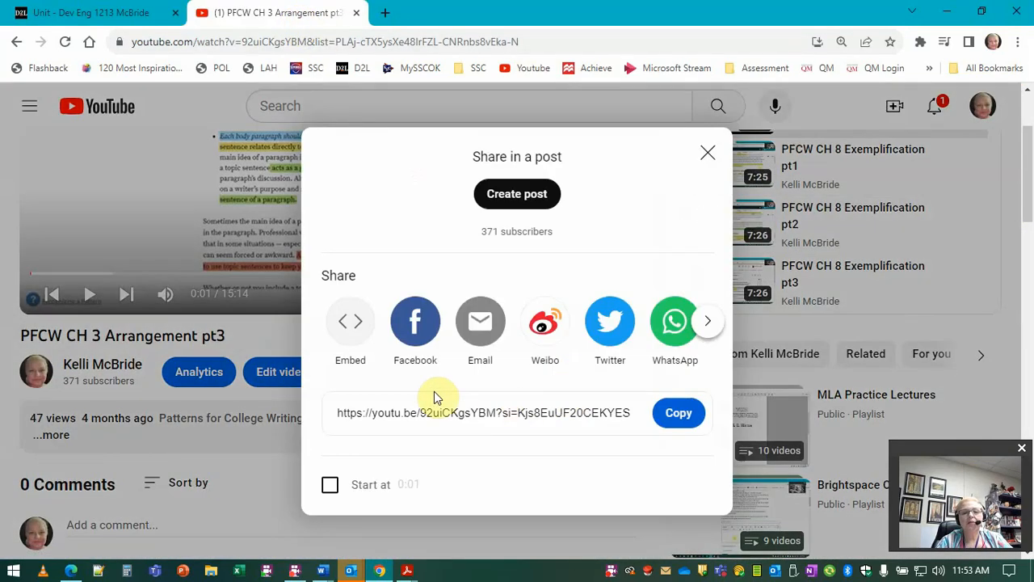
left_click(678, 413)
Step: Add a "URL to video:" line with the pasted YouTube share link and save the description
left_click(137, 14)
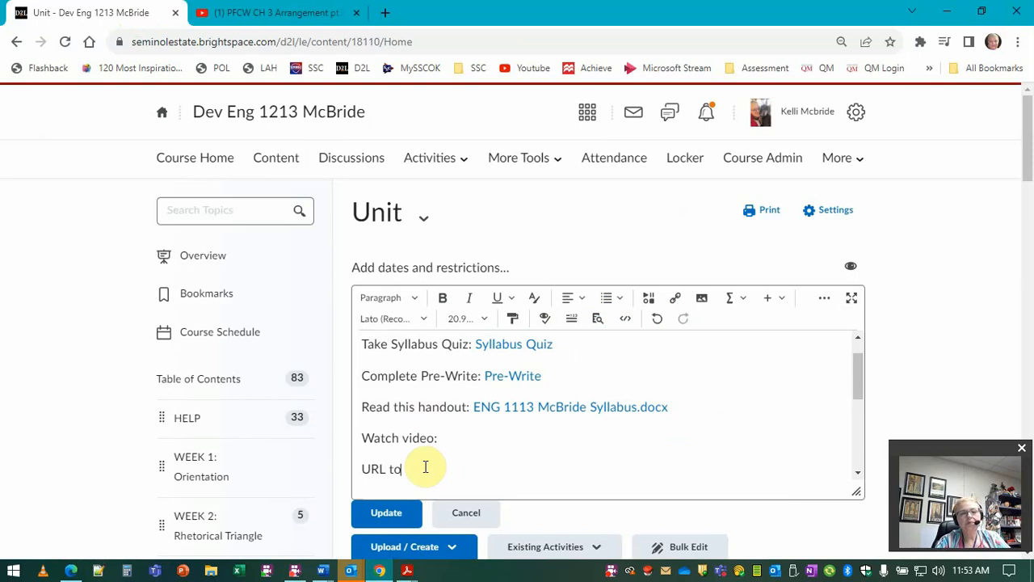
key("ctrl+v")
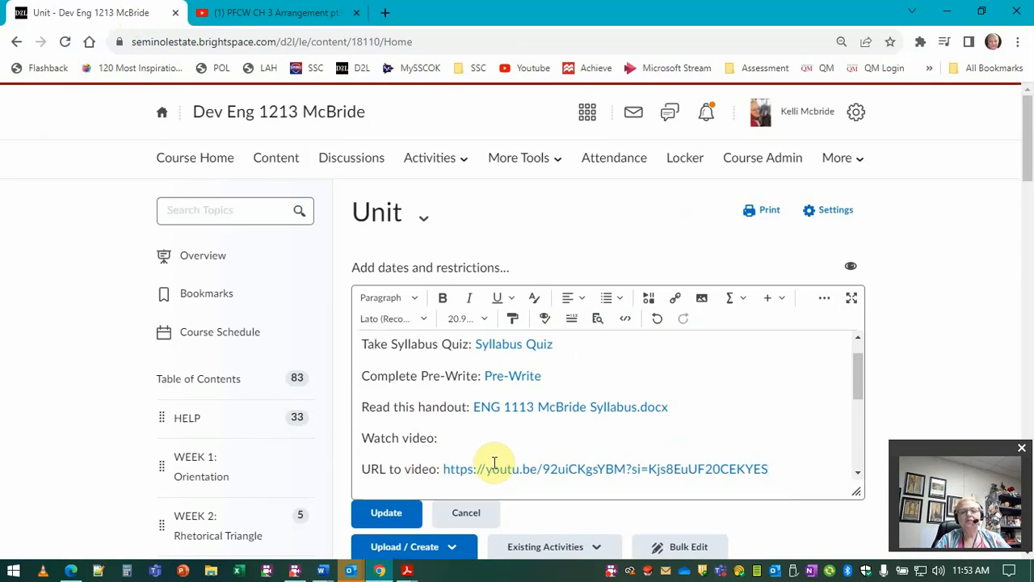
key("Return")
scroll(742, 457, "up", 3)
scroll(769, 445, "down", 3)
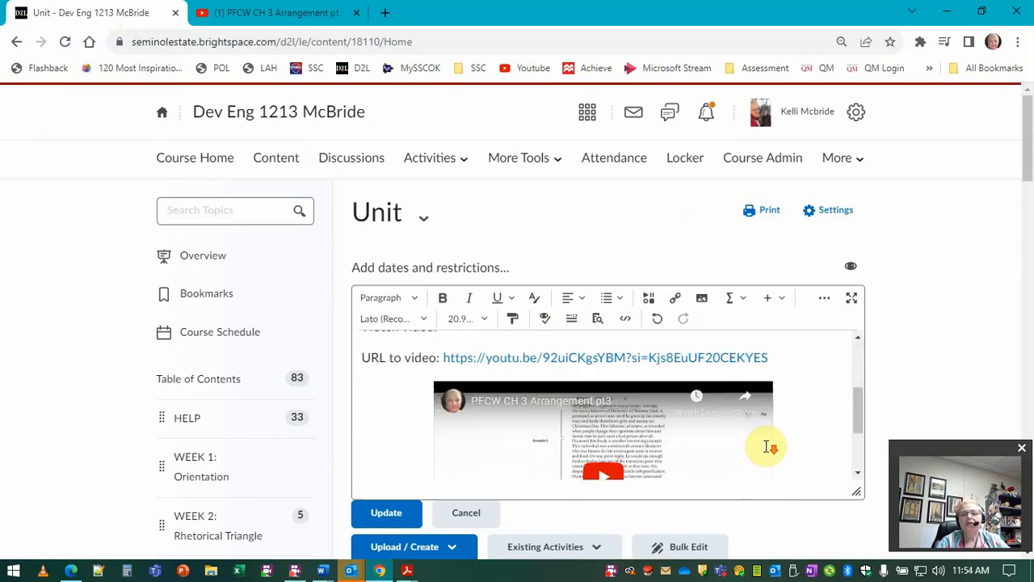
left_click(378, 514)
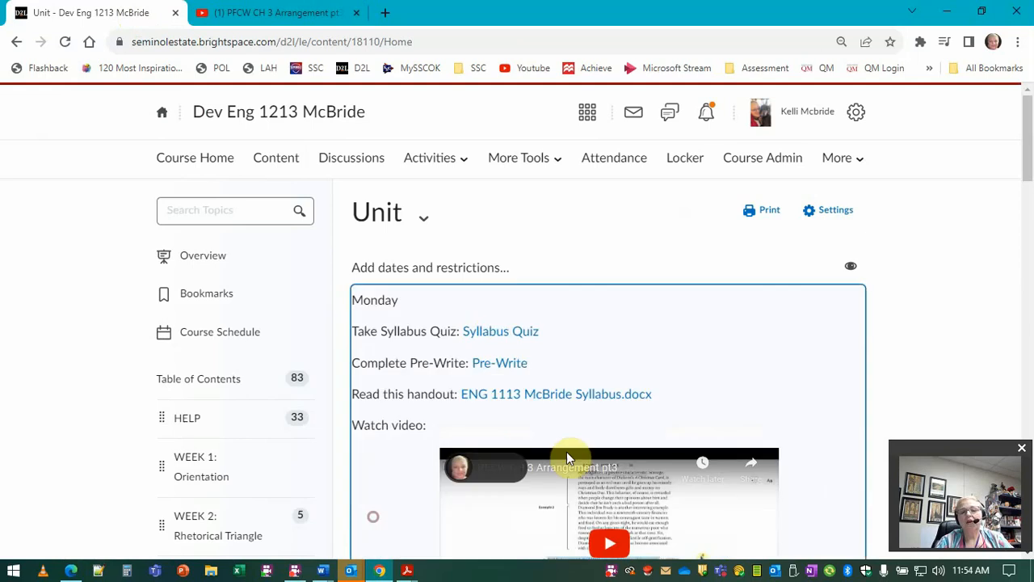
scroll(843, 421, "down", 1)
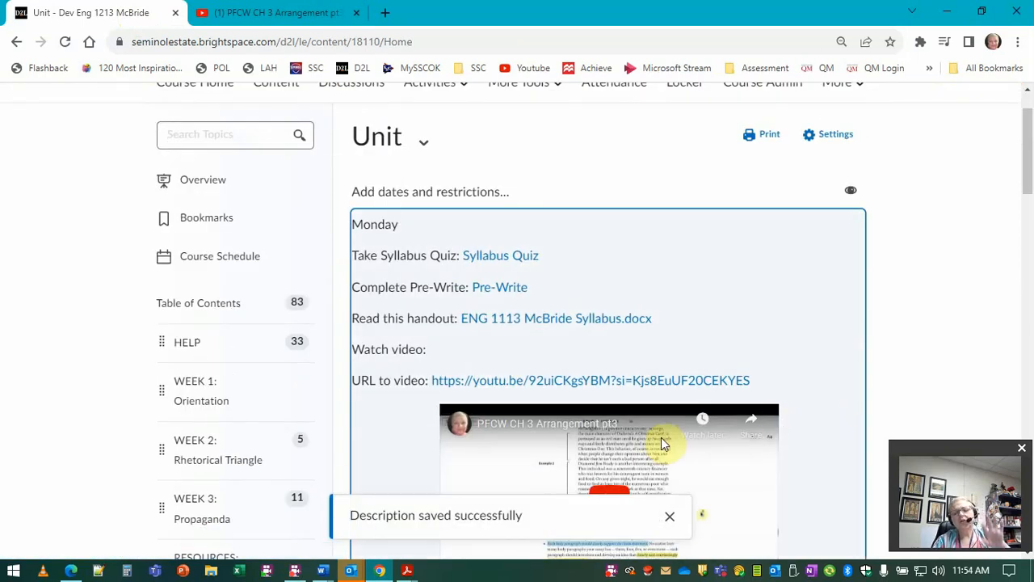
Step: Test the pasted YouTube share link in the saved Unit description and return to the course
scroll(661, 437, "down", 1)
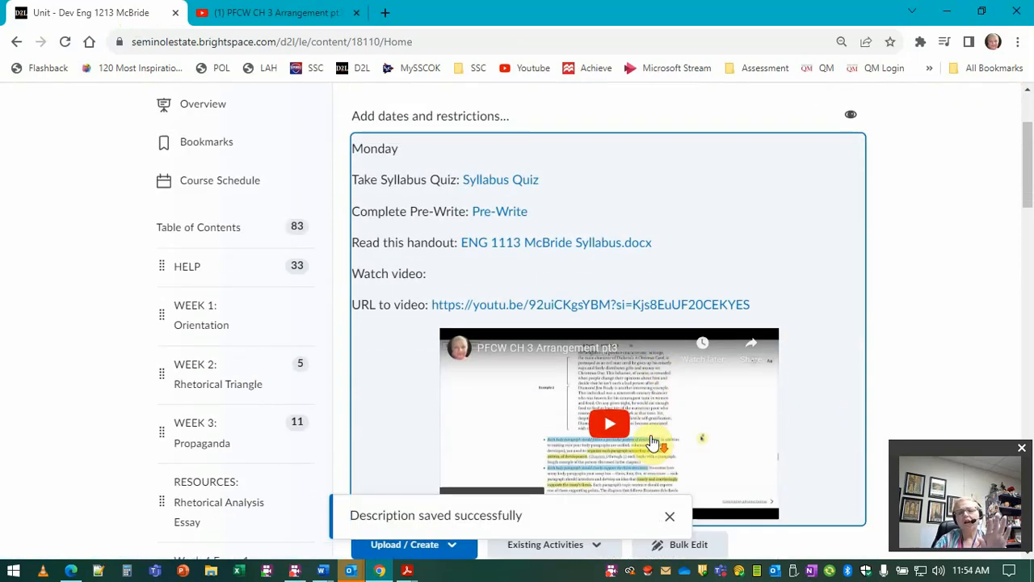
left_click(716, 307)
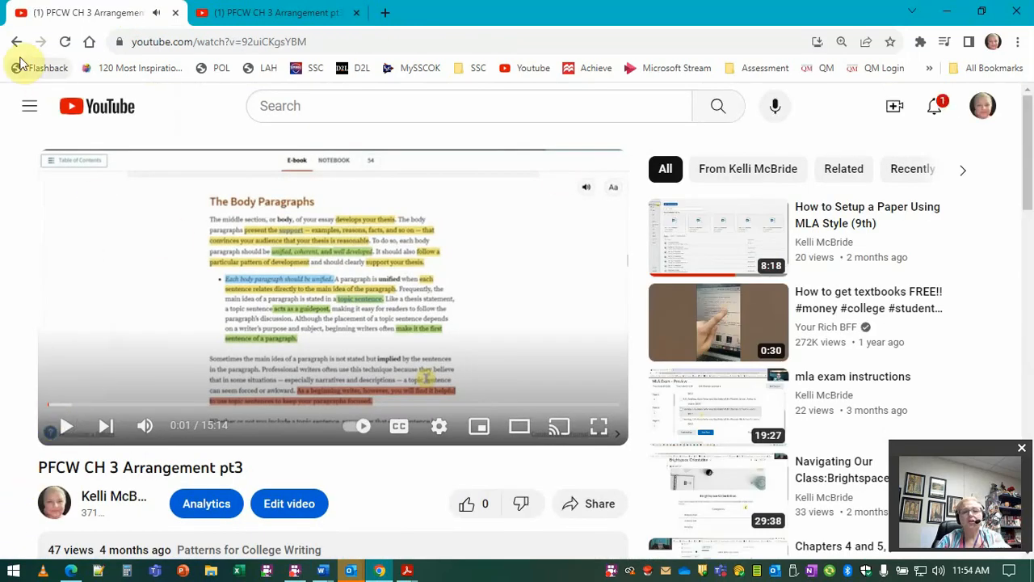
key("alt+Left")
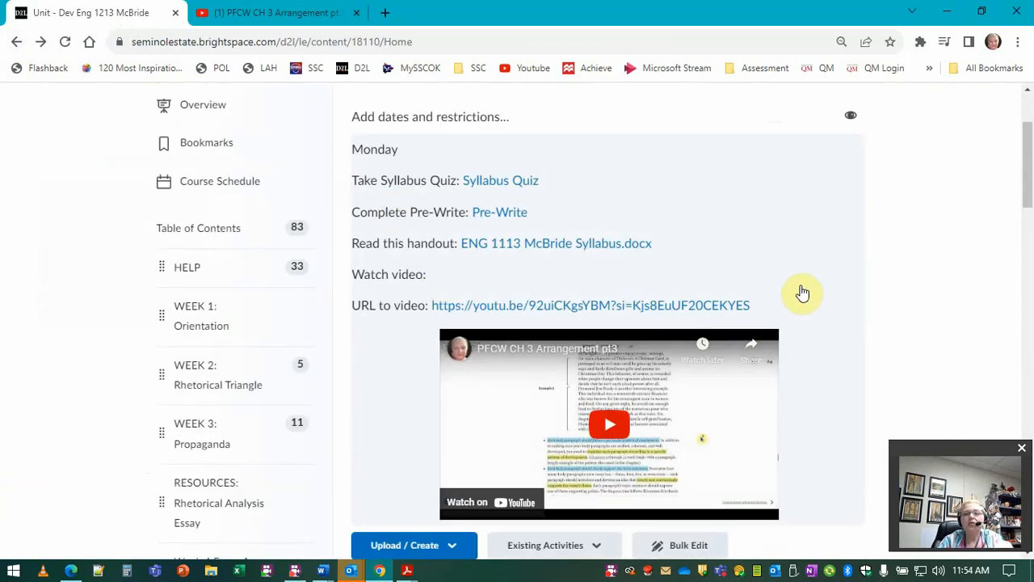
Step: Reopen the description for editing and delete the raw share link after "URL to video:"
left_click(803, 293)
left_click(854, 147)
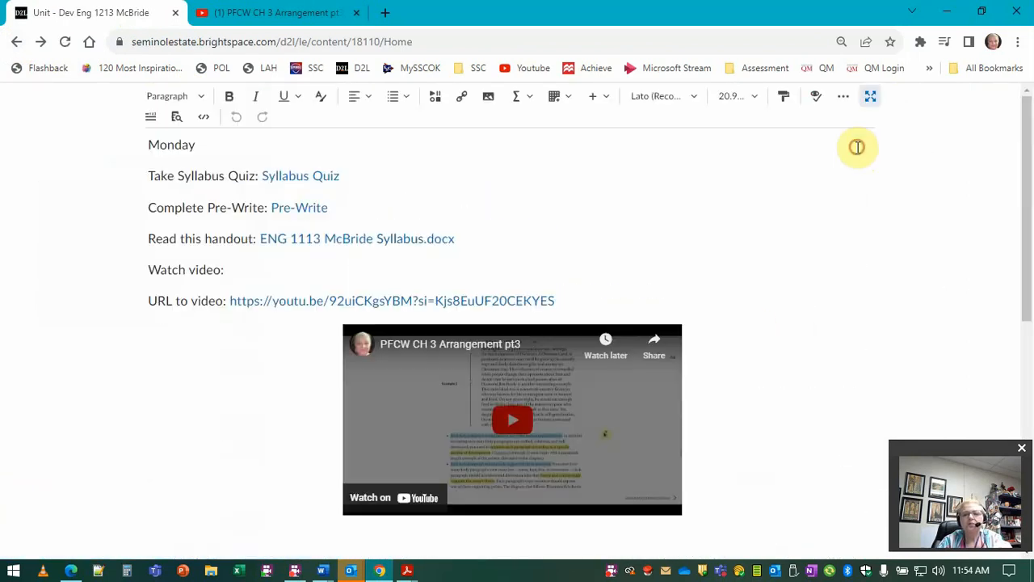
left_click_drag(561, 299, 233, 295)
key("BackSpace")
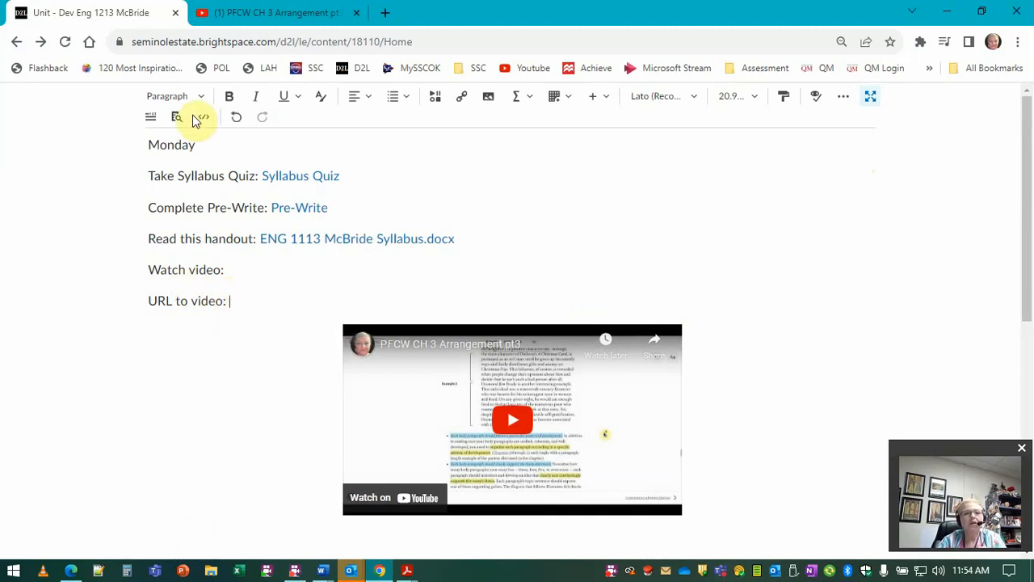
Step: Try inserting the YouTube share link through Insert Stuff's Insert Link option
left_click(442, 104)
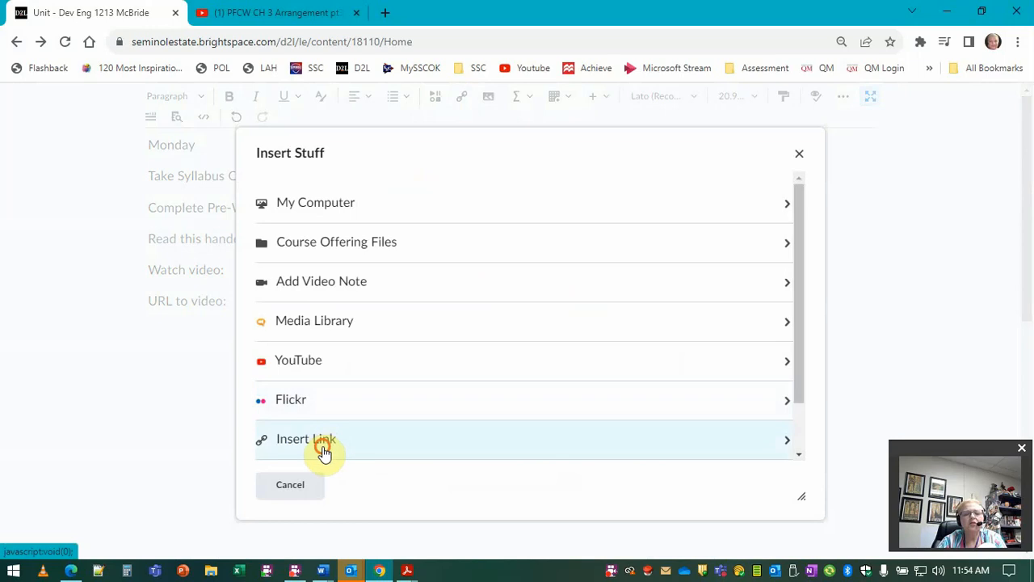
left_click(324, 454)
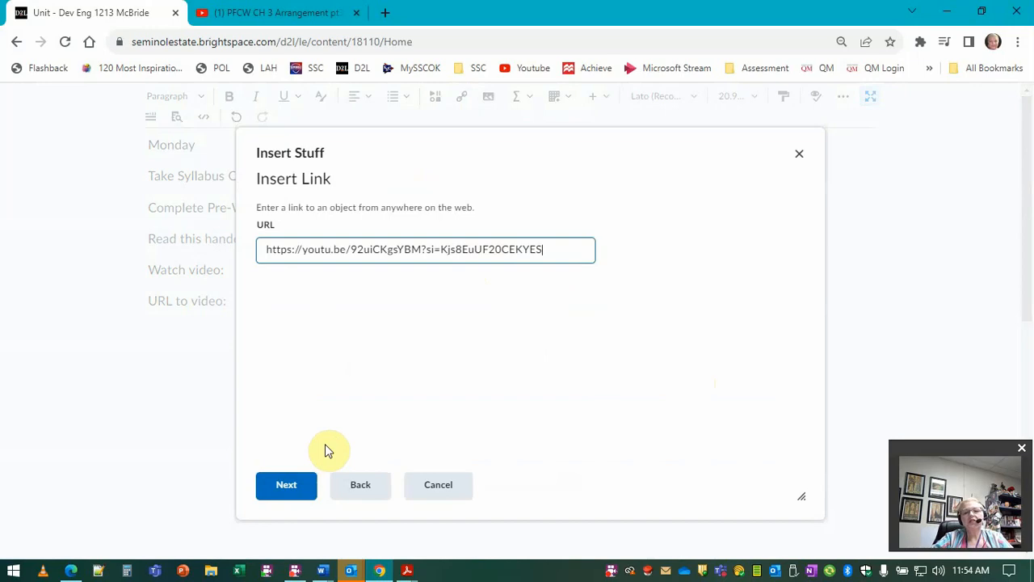
left_click(301, 488)
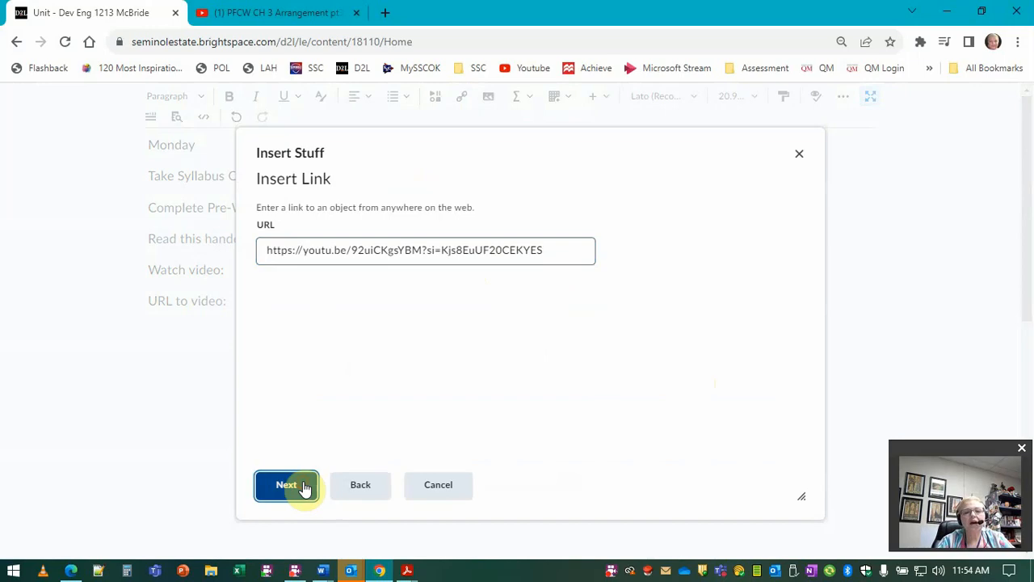
scroll(557, 371, "down", 5)
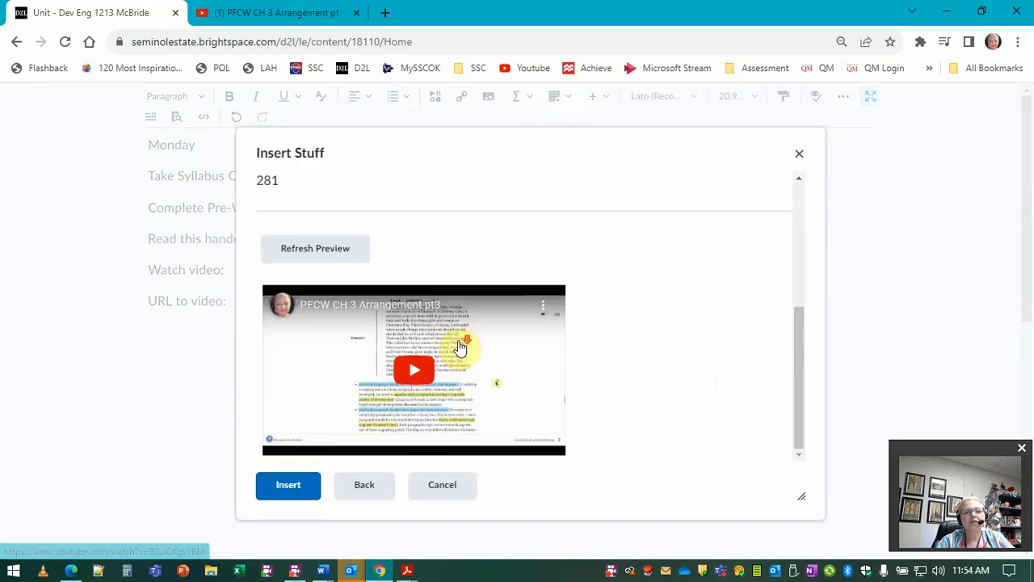
scroll(641, 449, "up", 5)
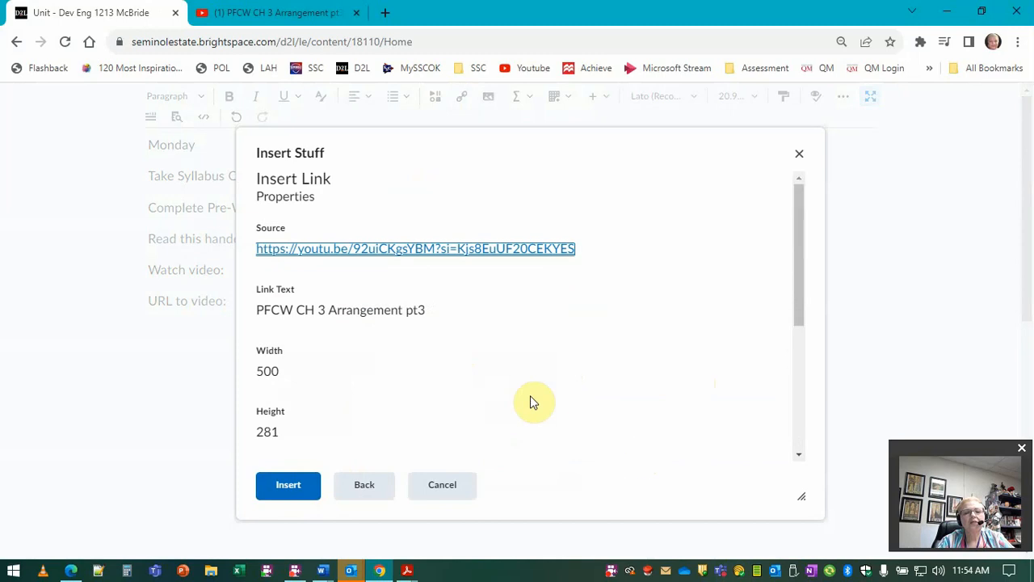
left_click(276, 488)
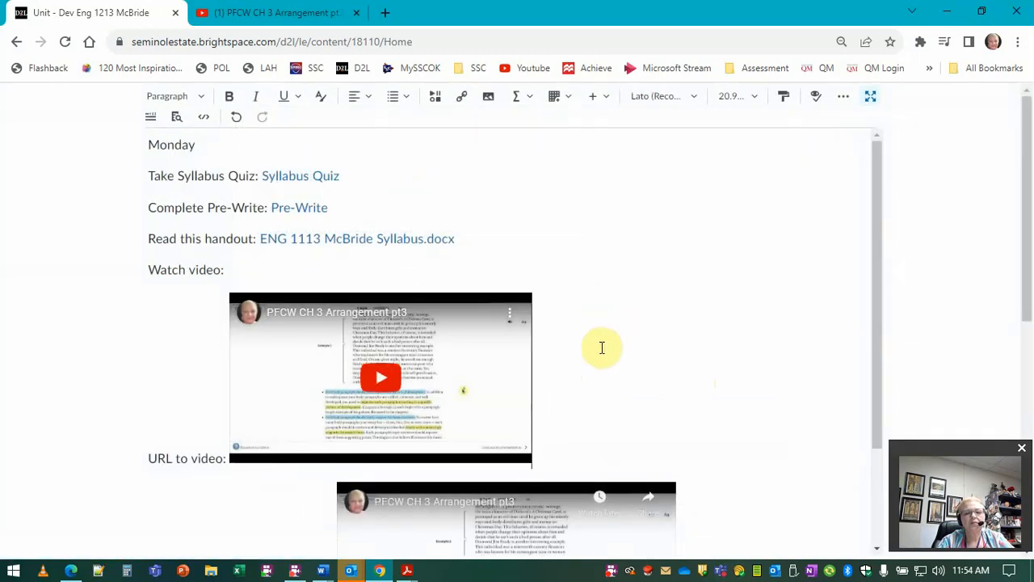
key("BackSpace")
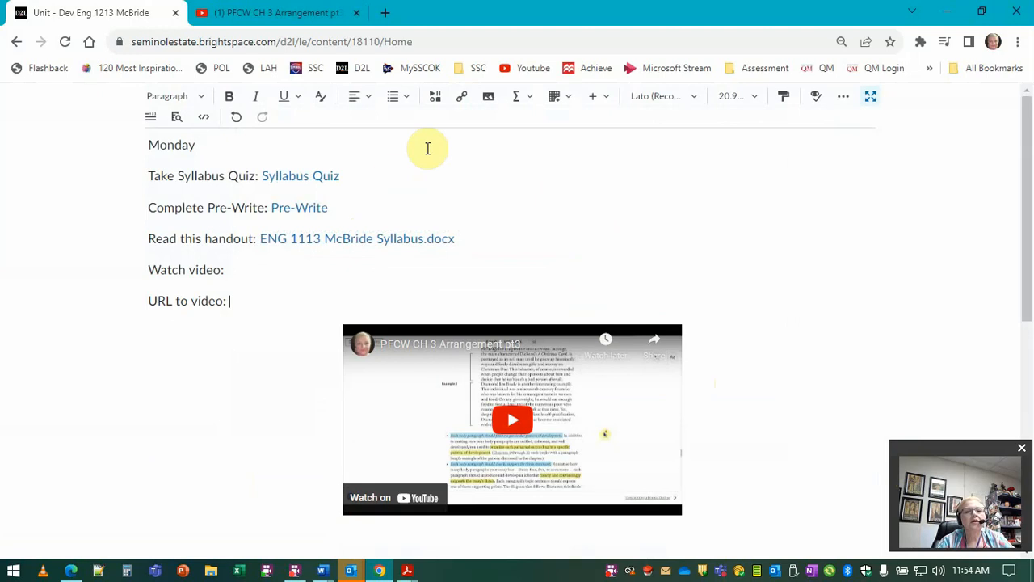
Step: Insert a URL quicklink to the YouTube share link titled "Chapter 3" opening in a new window
left_click(470, 105)
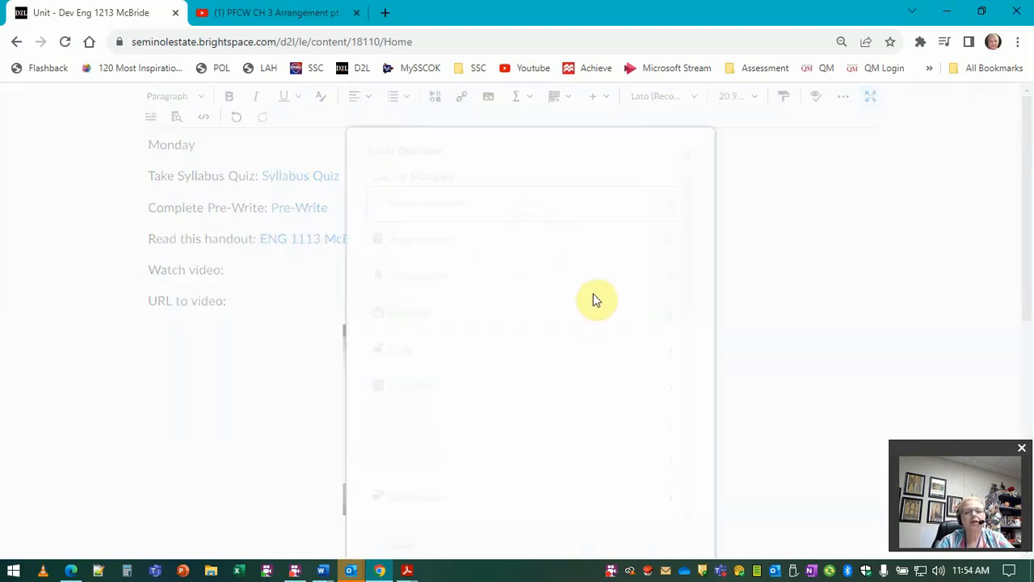
scroll(502, 401, "down", 10)
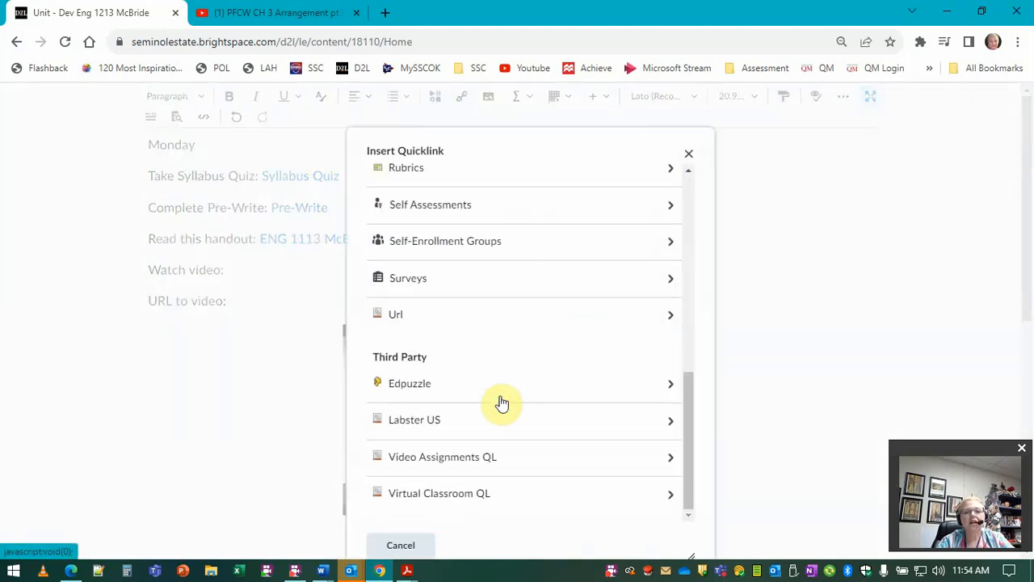
left_click(442, 316)
left_click(451, 235)
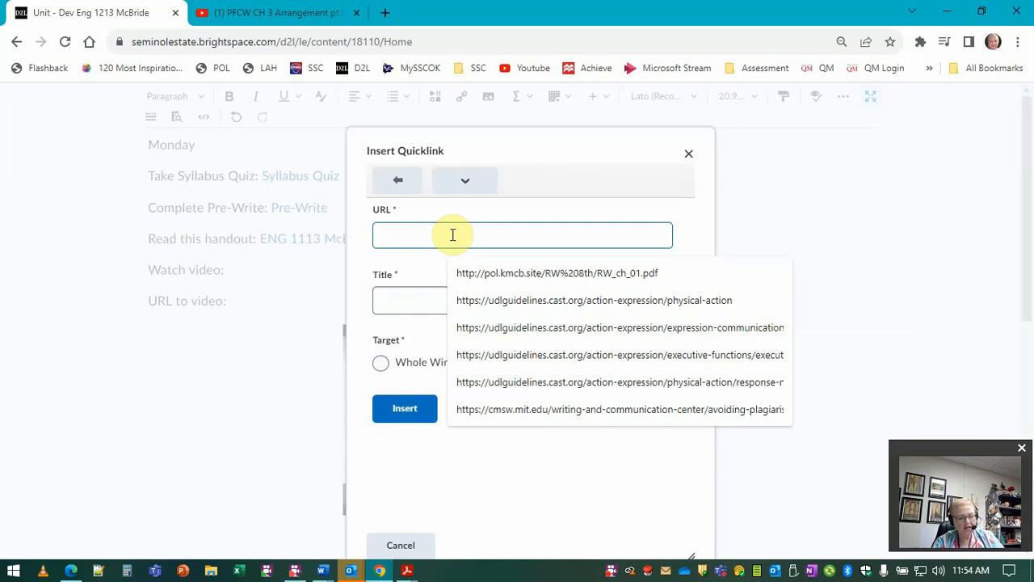
key("ctrl+v")
left_click(422, 303)
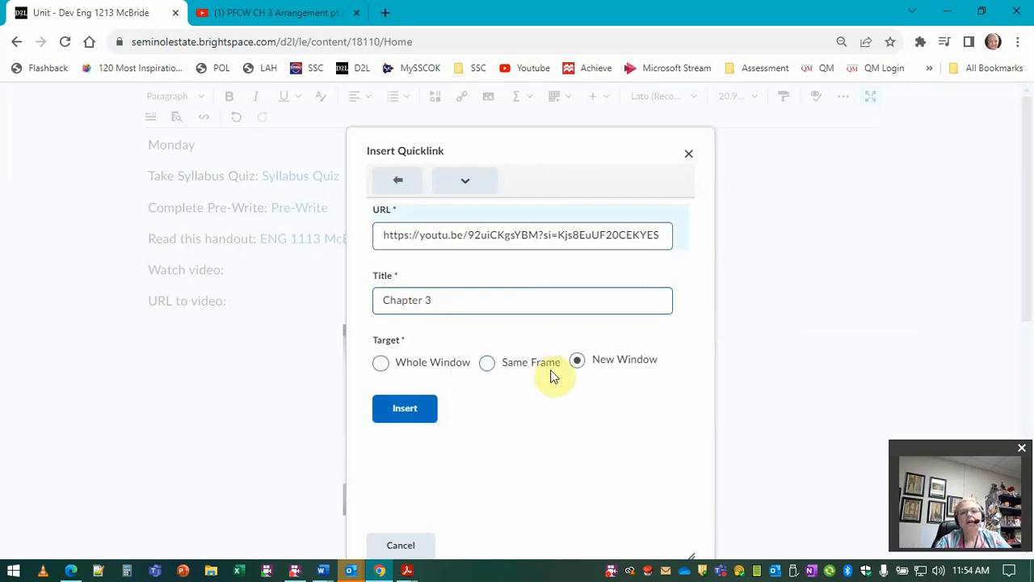
left_click(402, 408)
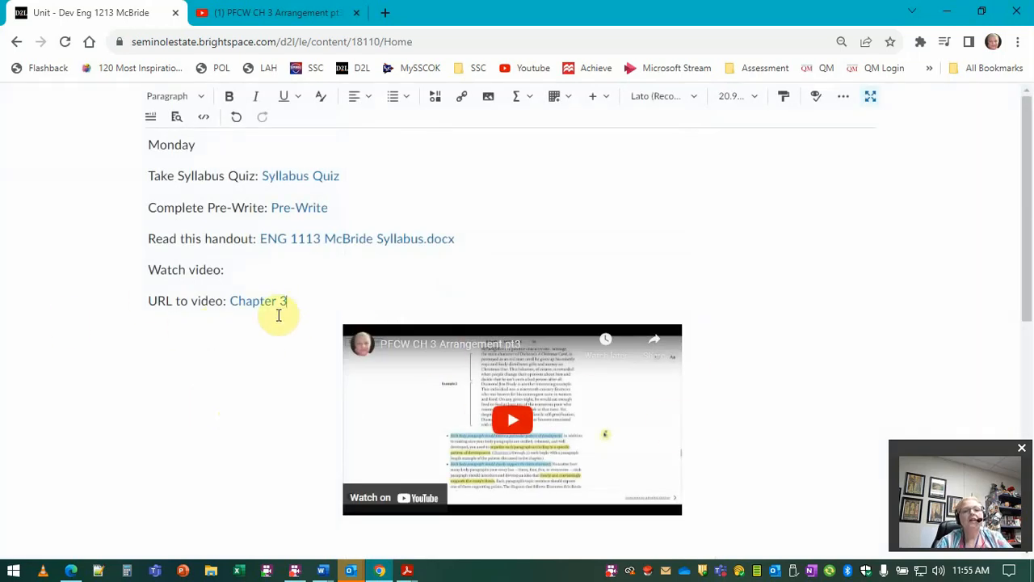
Step: Exit full-screen editing and save the updated Unit description
left_click(258, 304)
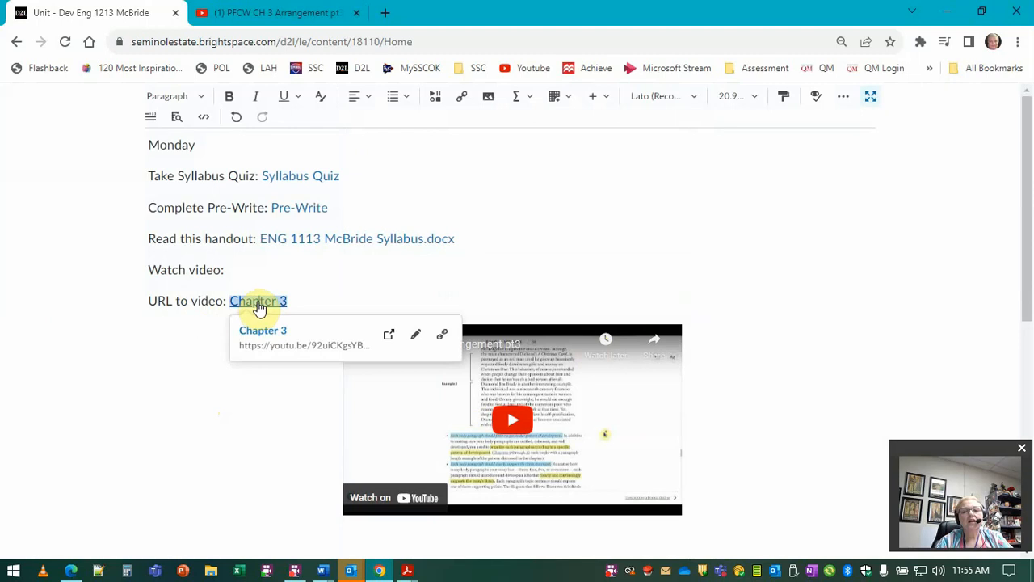
left_click(531, 215)
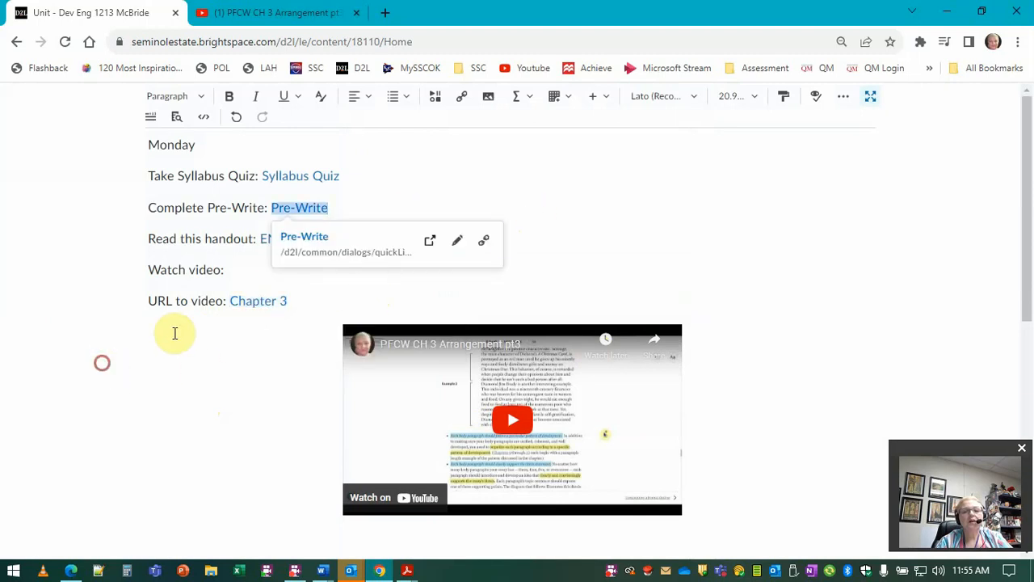
left_click(250, 301)
right_click(268, 301)
left_click(184, 338)
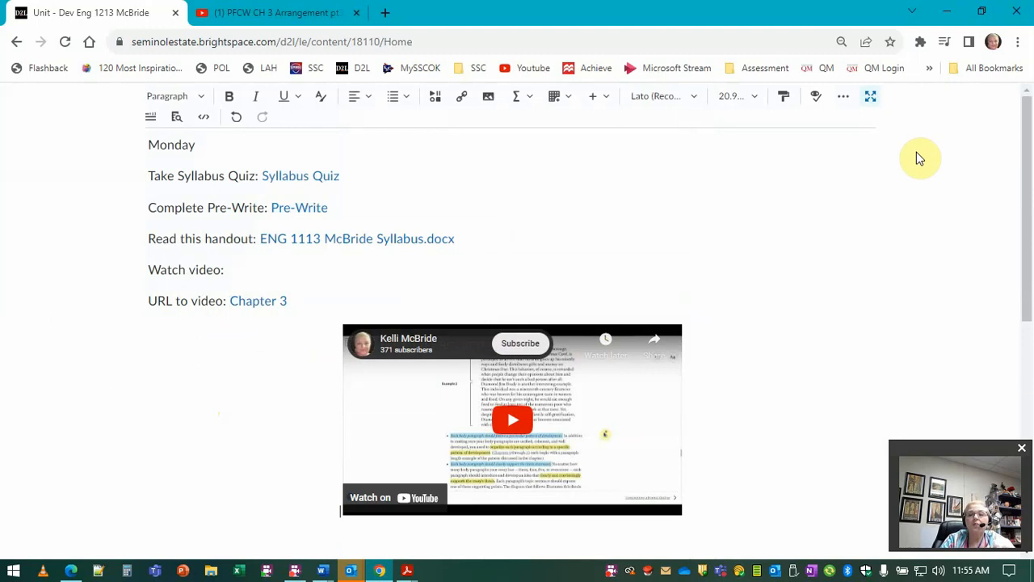
left_click(868, 98)
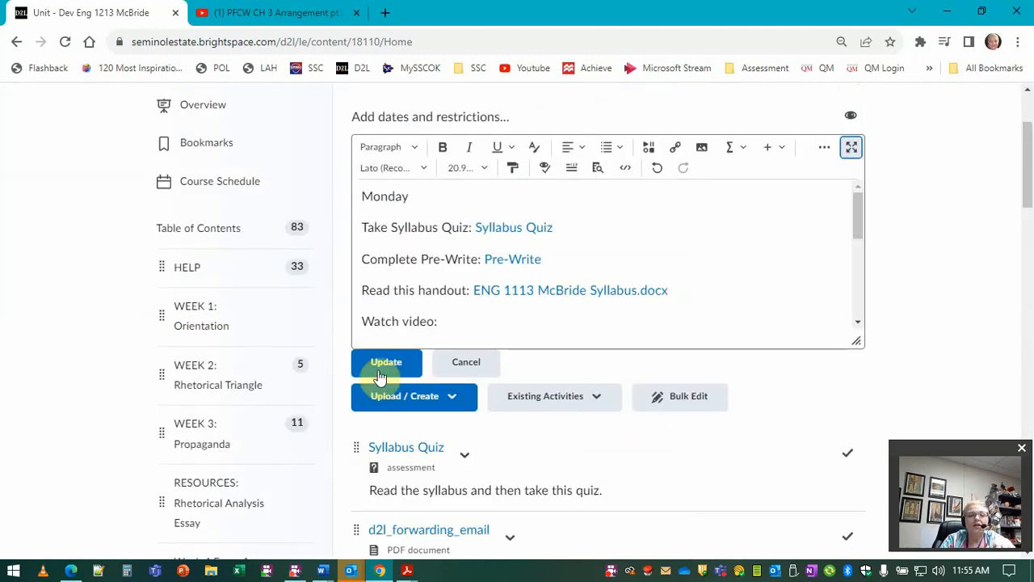
left_click(387, 365)
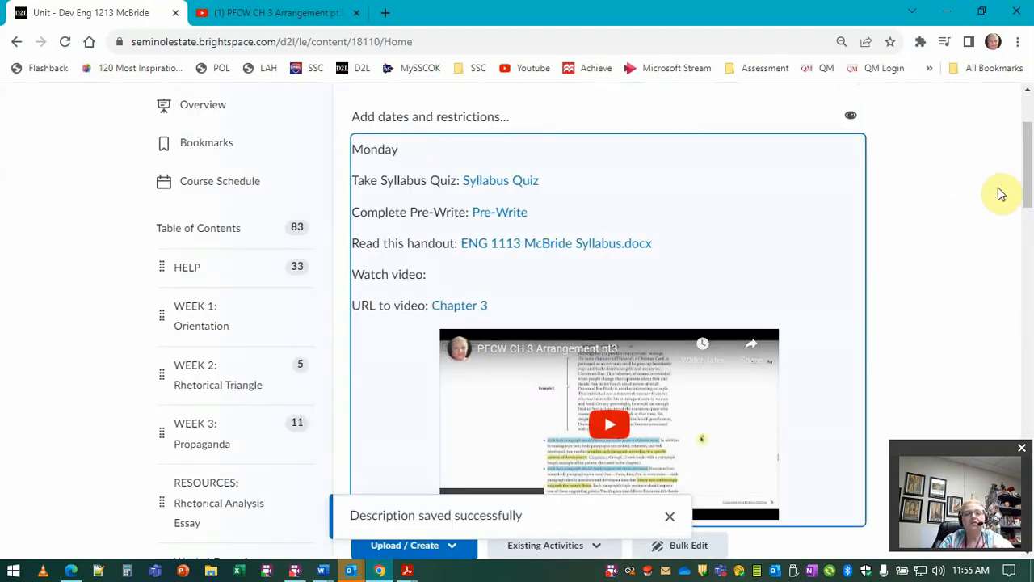
Step: View the Unit as the sample student and test the Chapter 3 link
scroll(1002, 194, "up", 2)
left_click(813, 113)
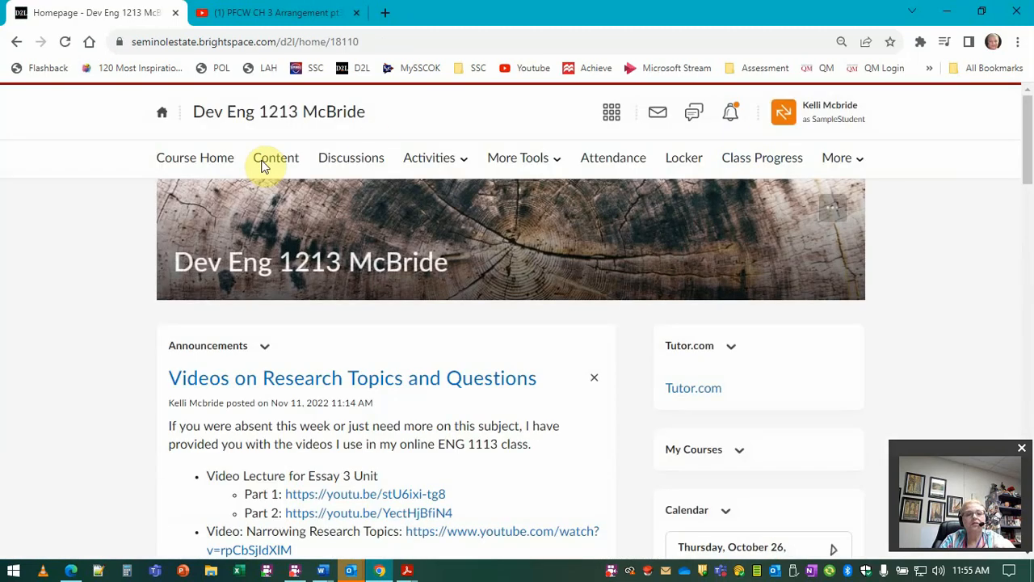
left_click(276, 158)
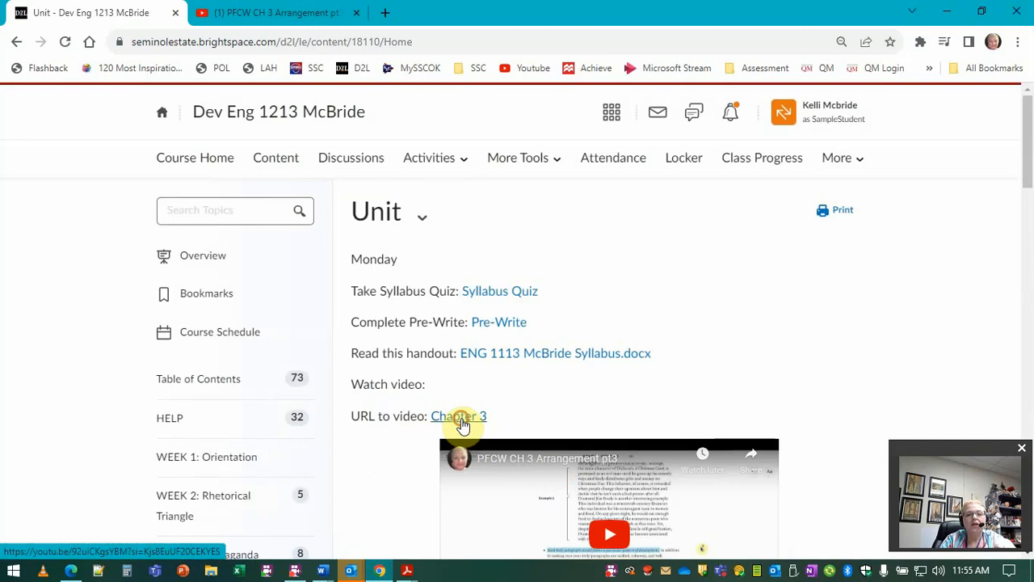
left_click(461, 421)
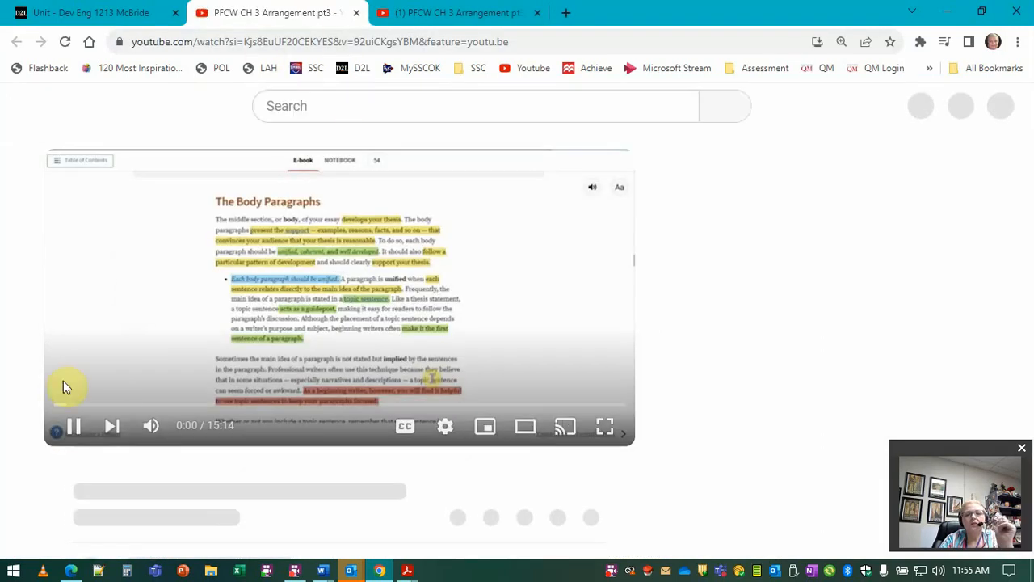
left_click(37, 12)
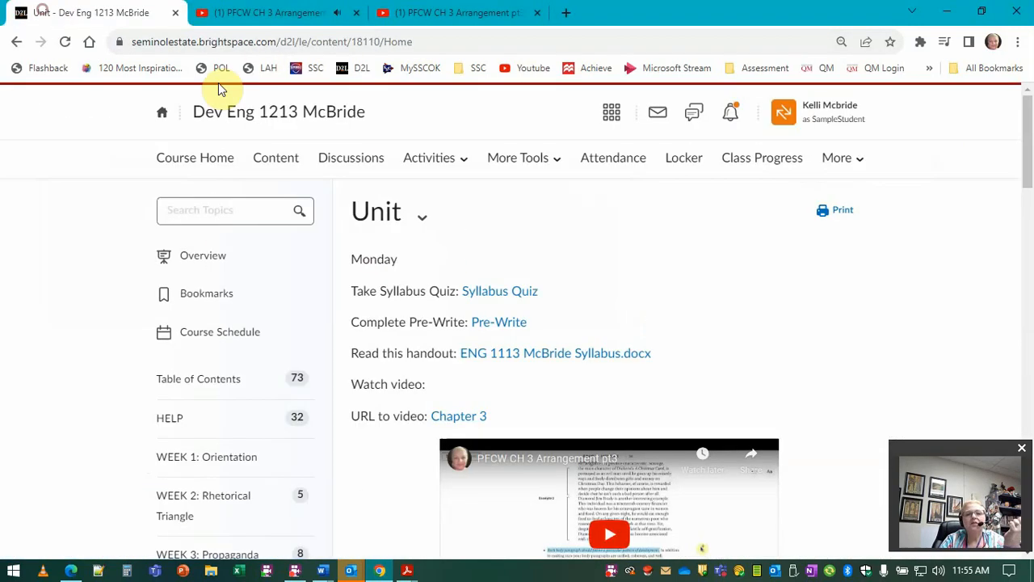
Step: Leave the sample student view and reopen the Unit description in the editor
left_click(811, 130)
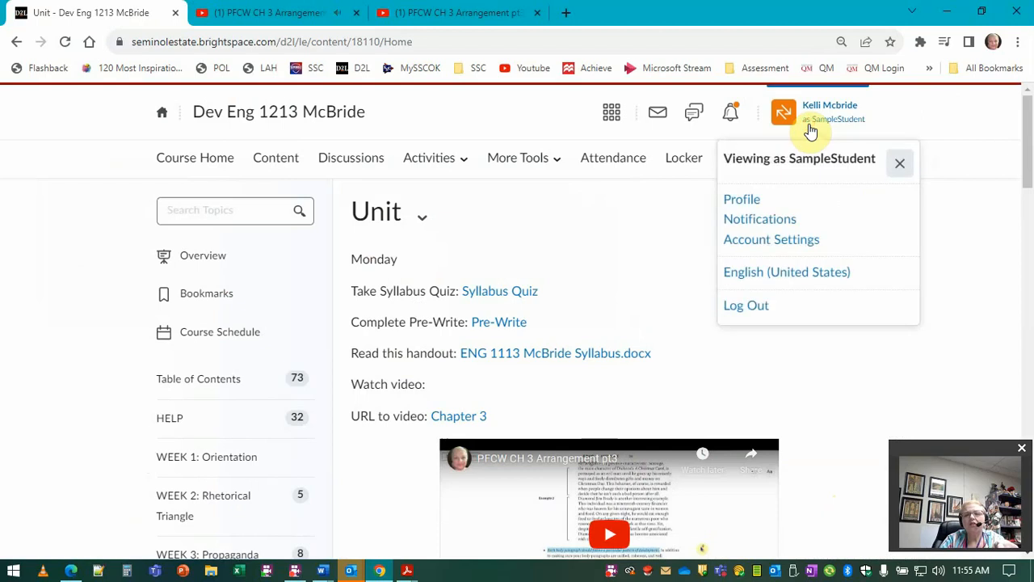
left_click(901, 170)
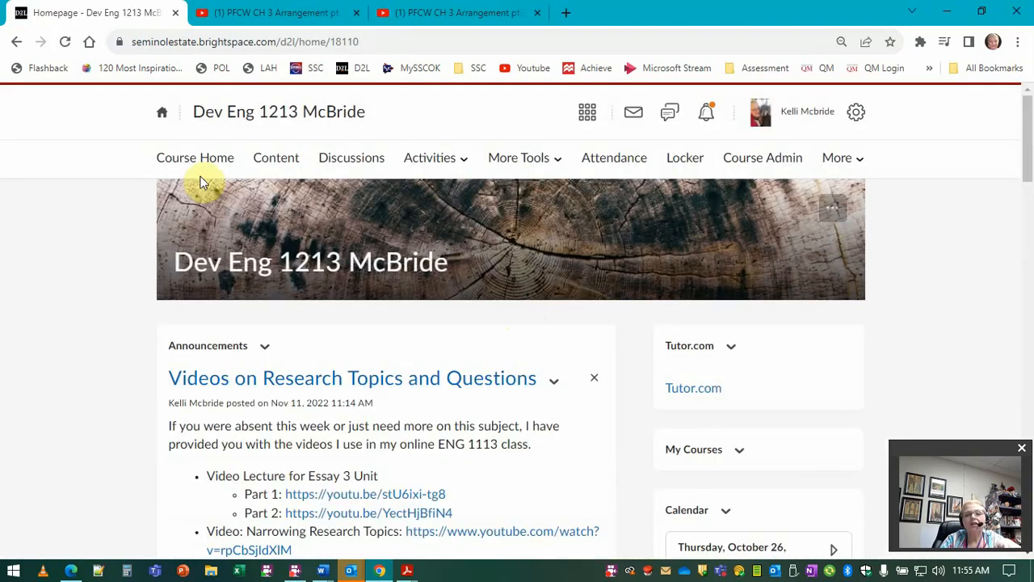
left_click(293, 162)
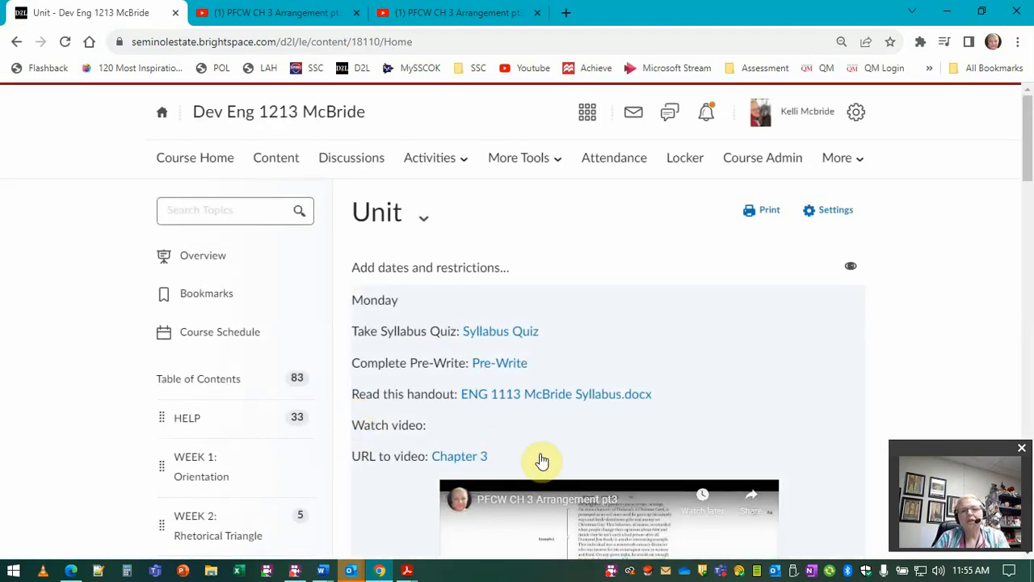
left_click(549, 450)
Step: Inspect the Chapter 3 link's quicklink properties and the URL quicklink form, then cancel out of the description editor
scroll(687, 429, "down", 2)
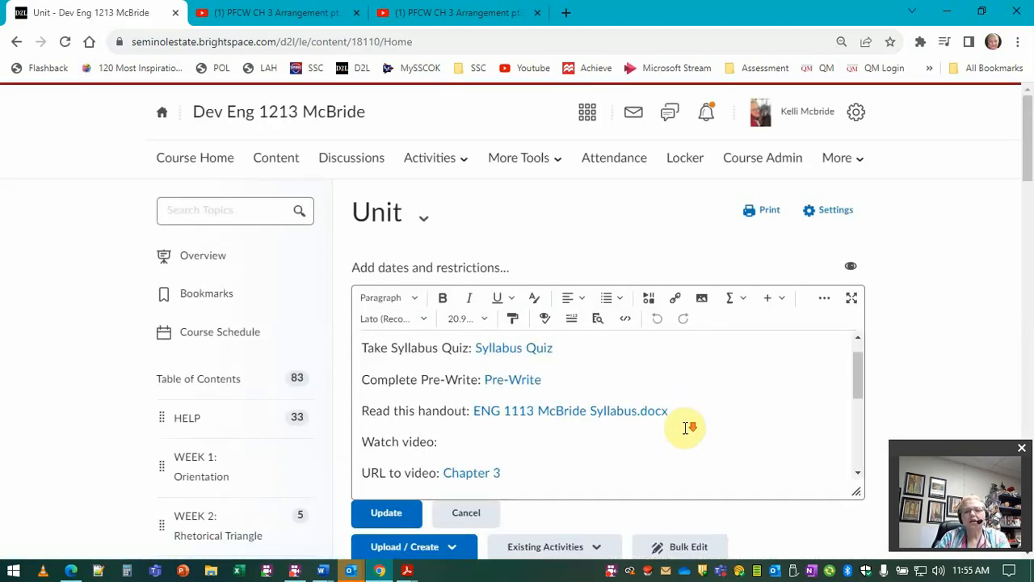
scroll(688, 437, "down", 3)
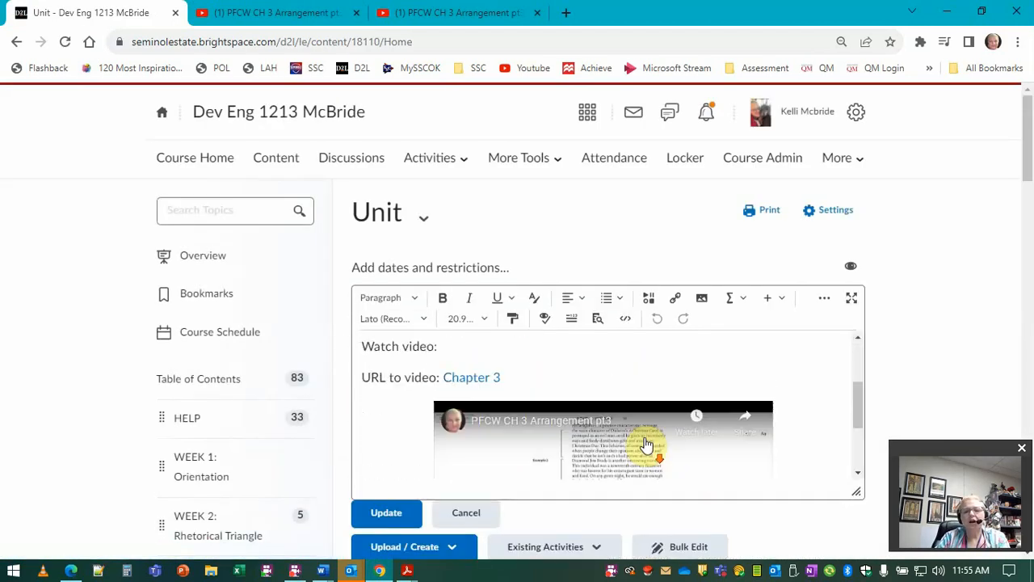
left_click(581, 358)
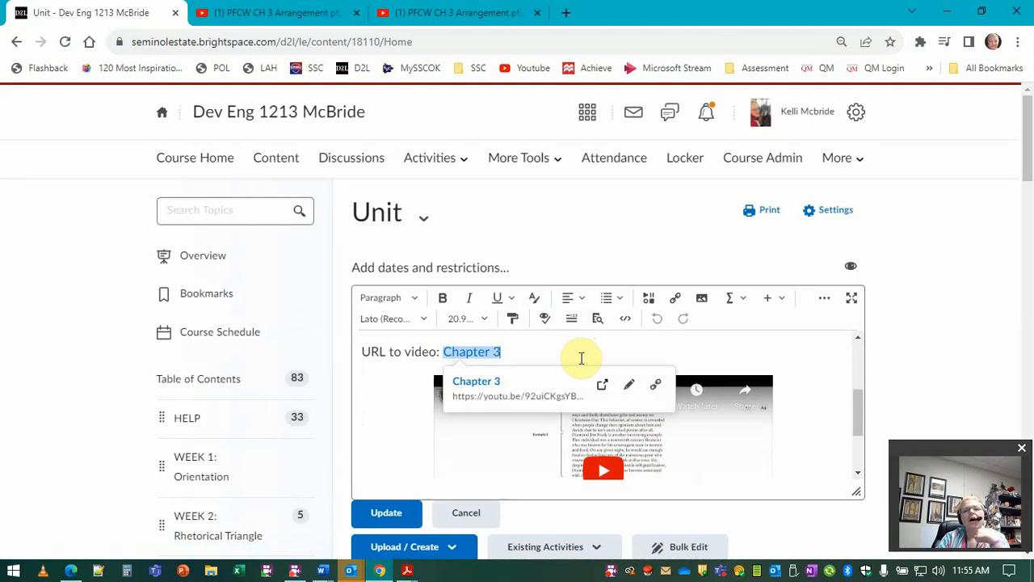
left_click(675, 301)
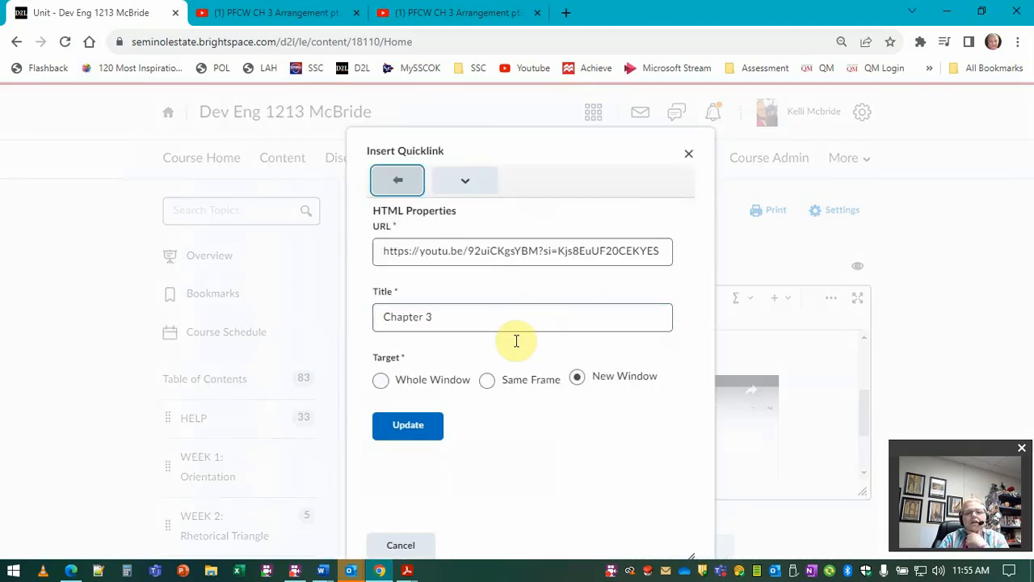
left_click(393, 181)
scroll(472, 446, "down", 5)
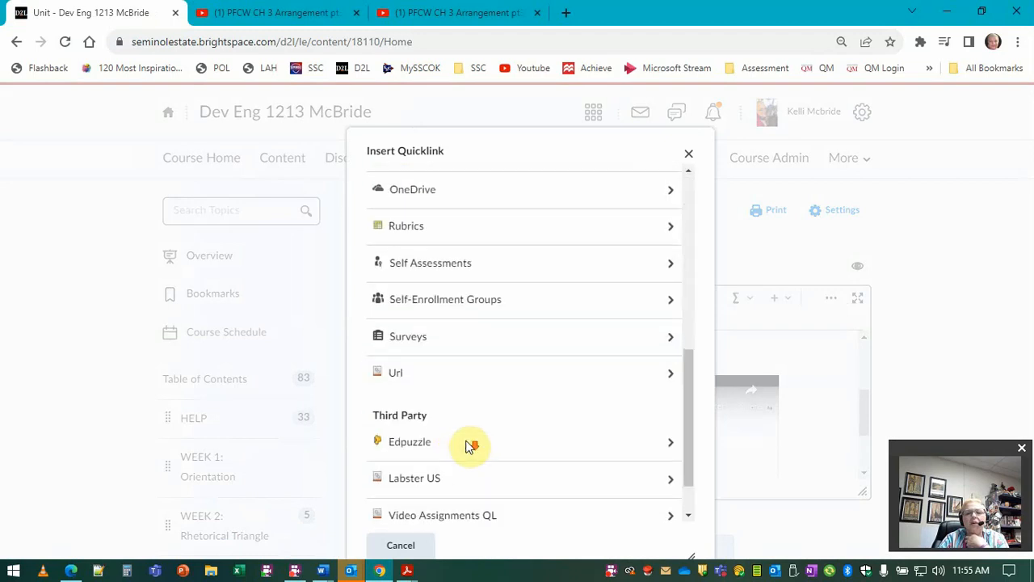
left_click(391, 374)
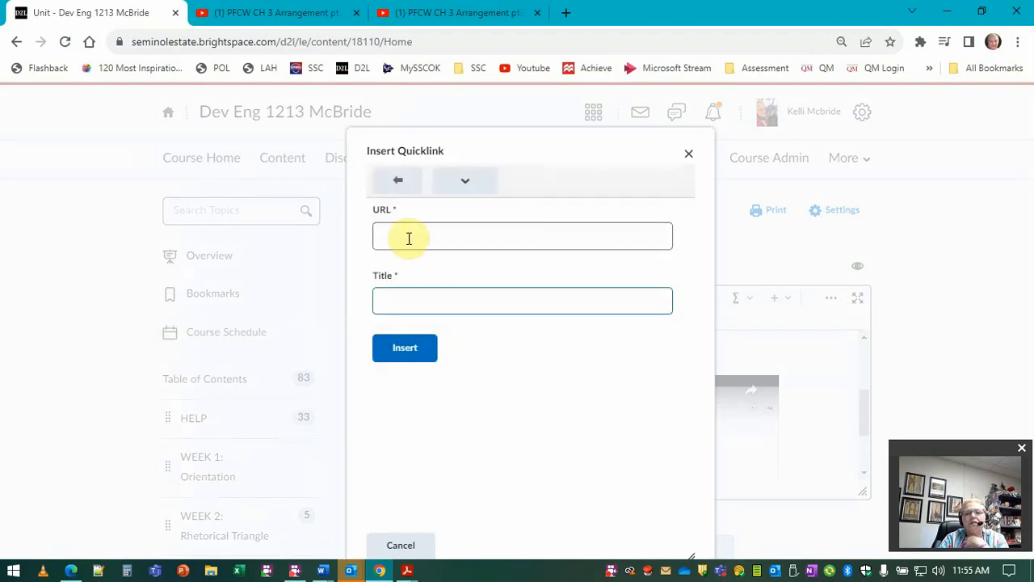
left_click(412, 546)
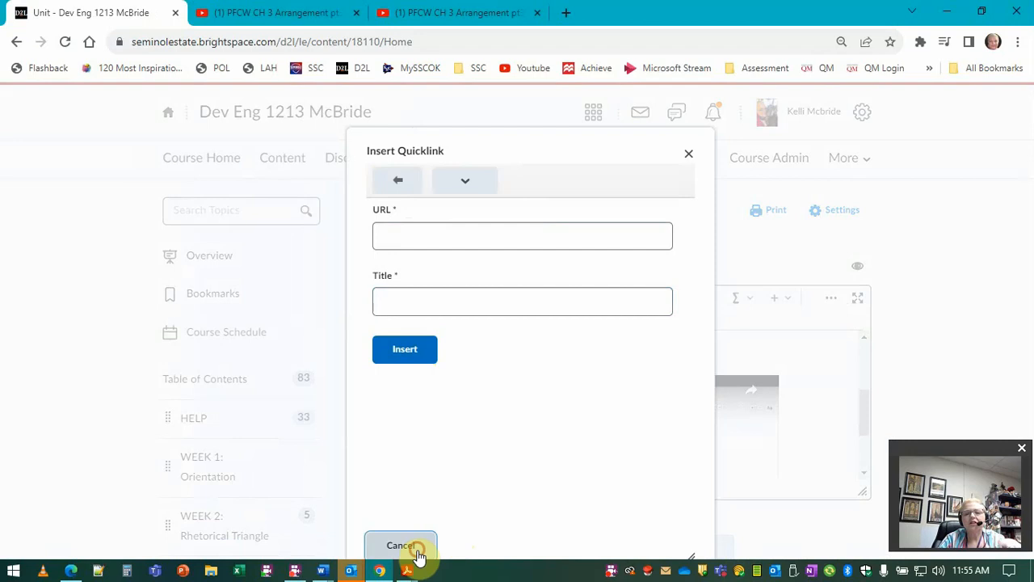
left_click(457, 516)
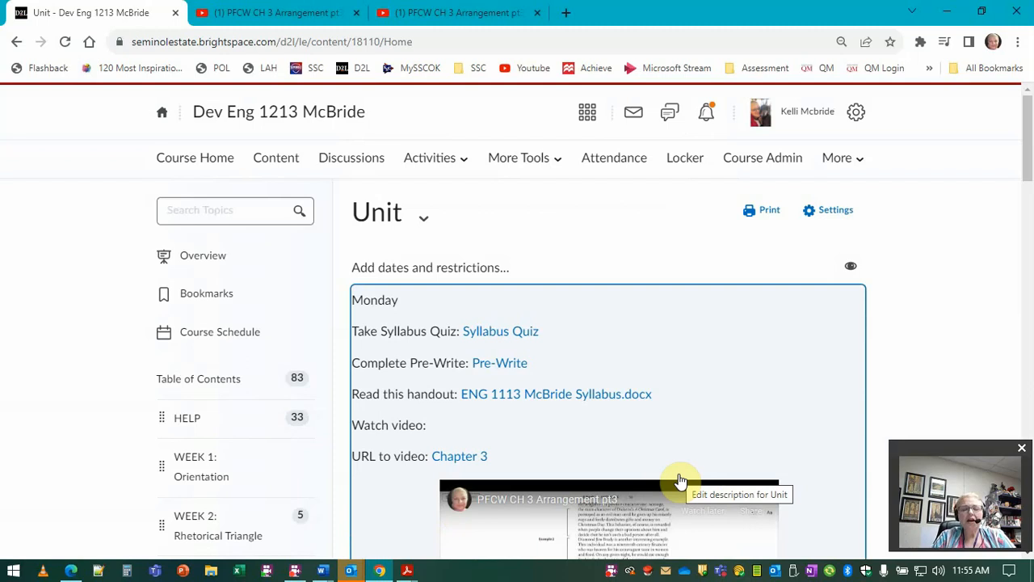
Step: Open the DB2: Ad Analysis discussion topic for editing from the Discussions list
scroll(683, 323, "down", 3)
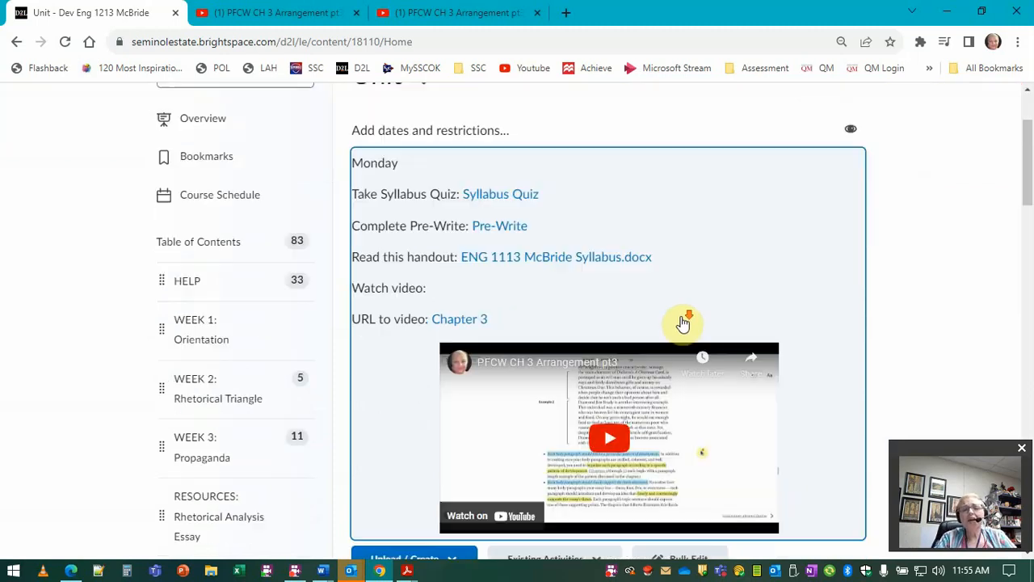
scroll(684, 301, "up", 3)
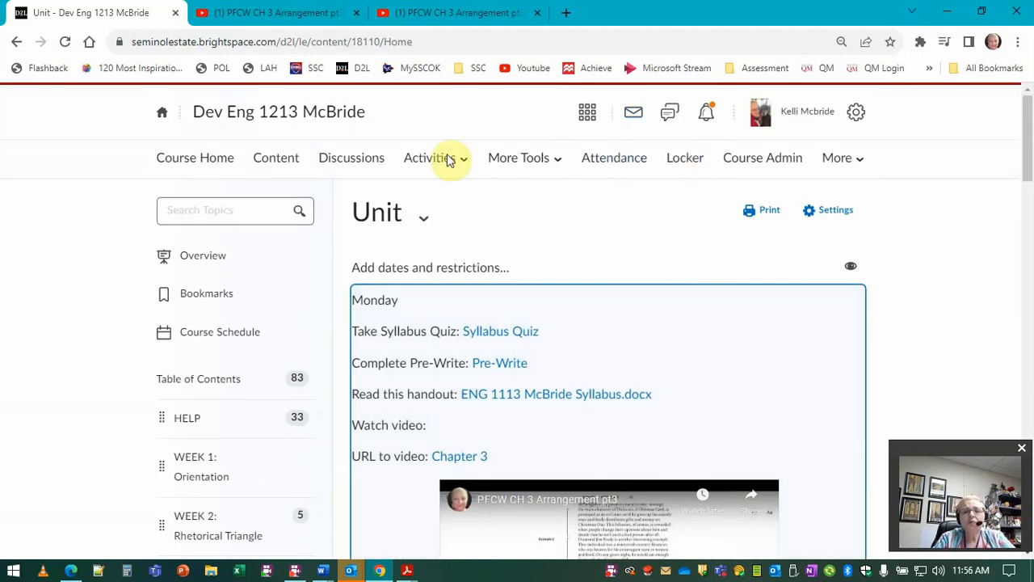
left_click(368, 167)
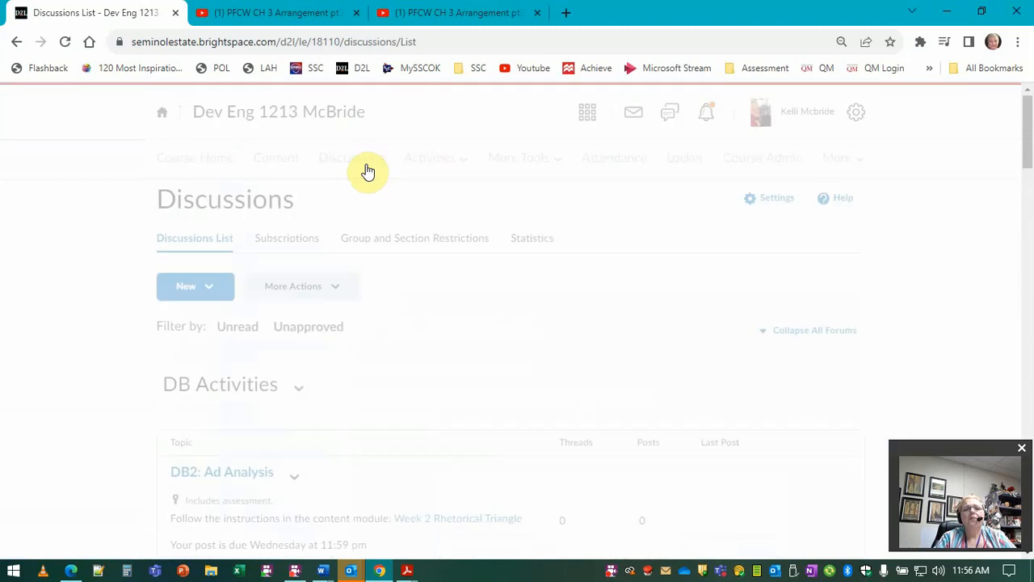
scroll(602, 362, "down", 1)
scroll(602, 362, "down", 3)
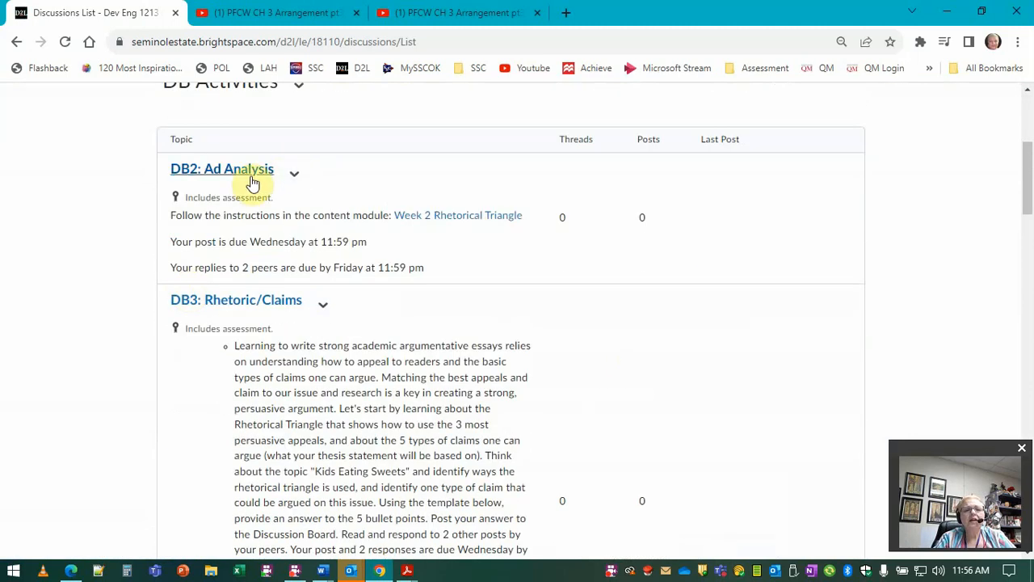
left_click(293, 175)
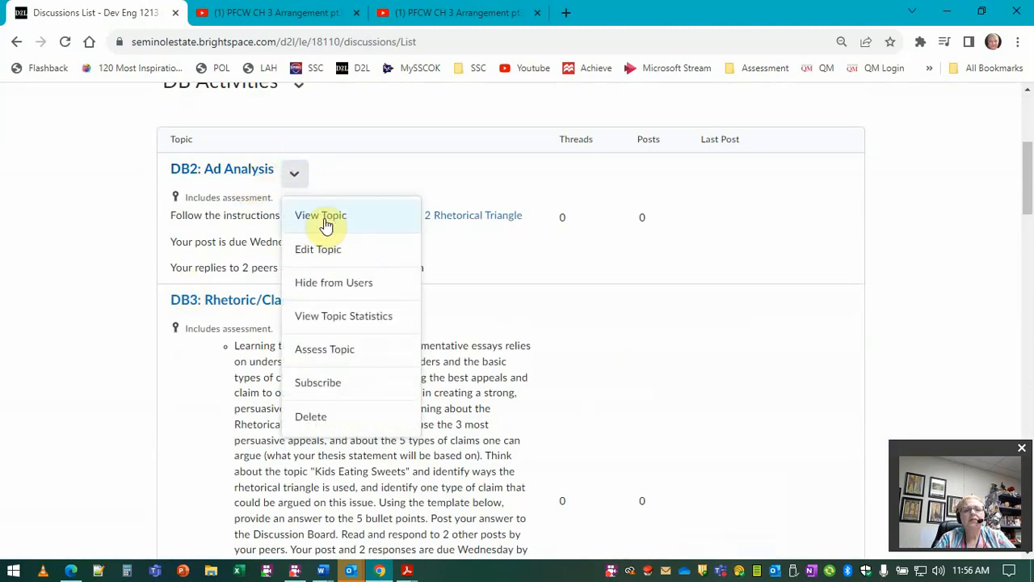
left_click(333, 248)
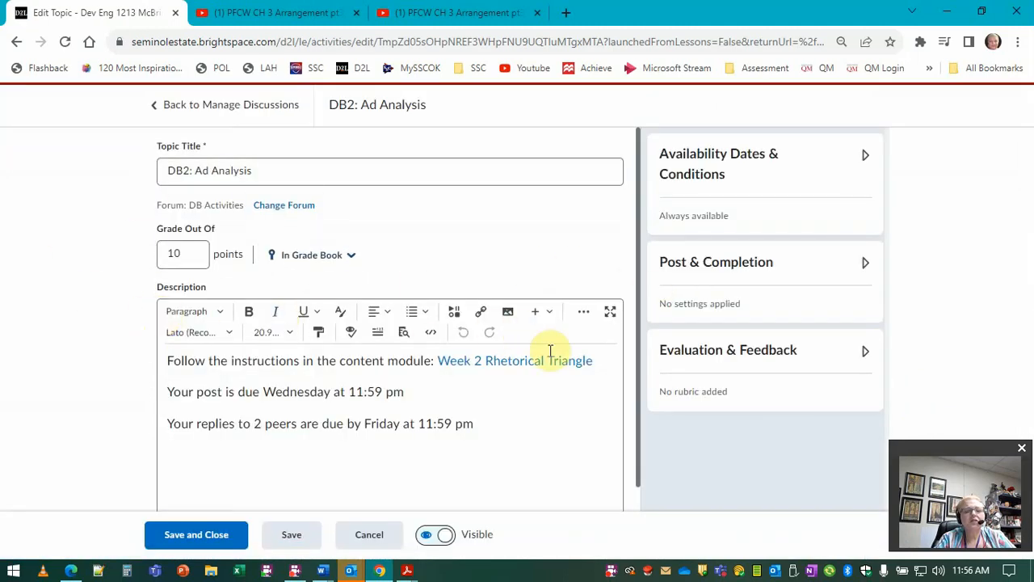
Step: Set the topic's availability end date to 10/28/2023 at 11:59 PM
left_click(706, 156)
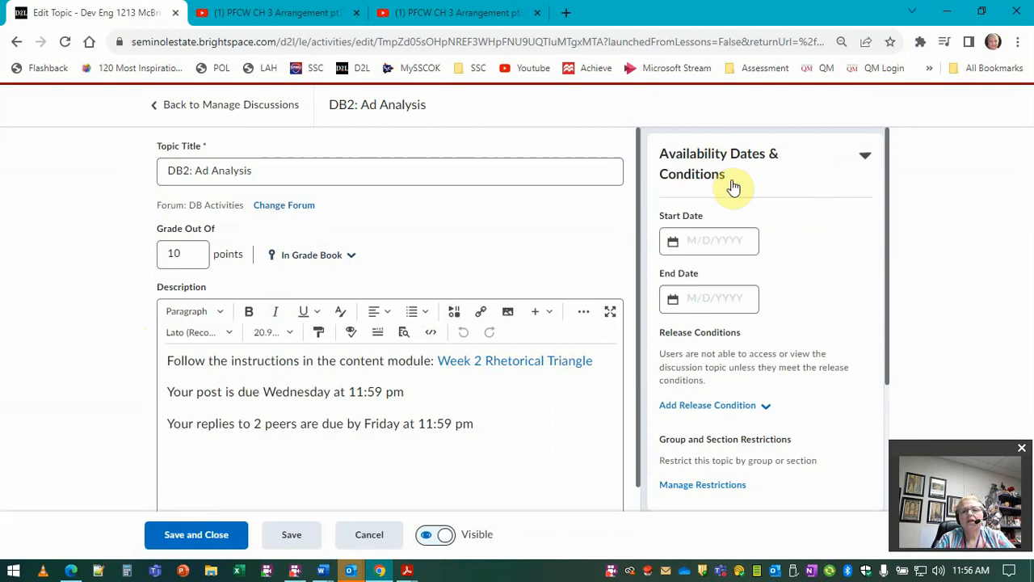
left_click(720, 298)
left_click(832, 433)
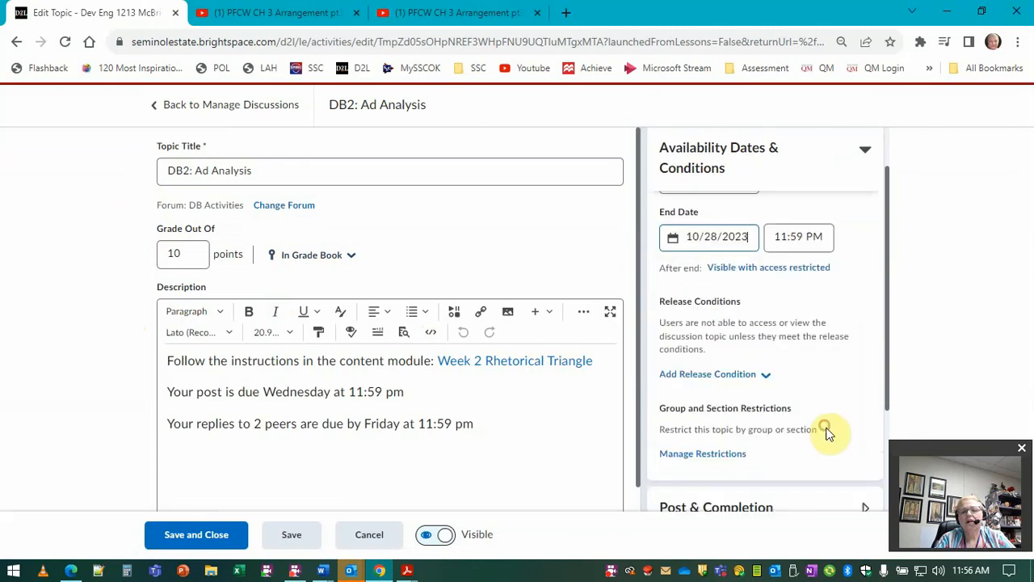
Step: Require learners to start a thread before they can view or reply to other threads
scroll(853, 315, "down", 2)
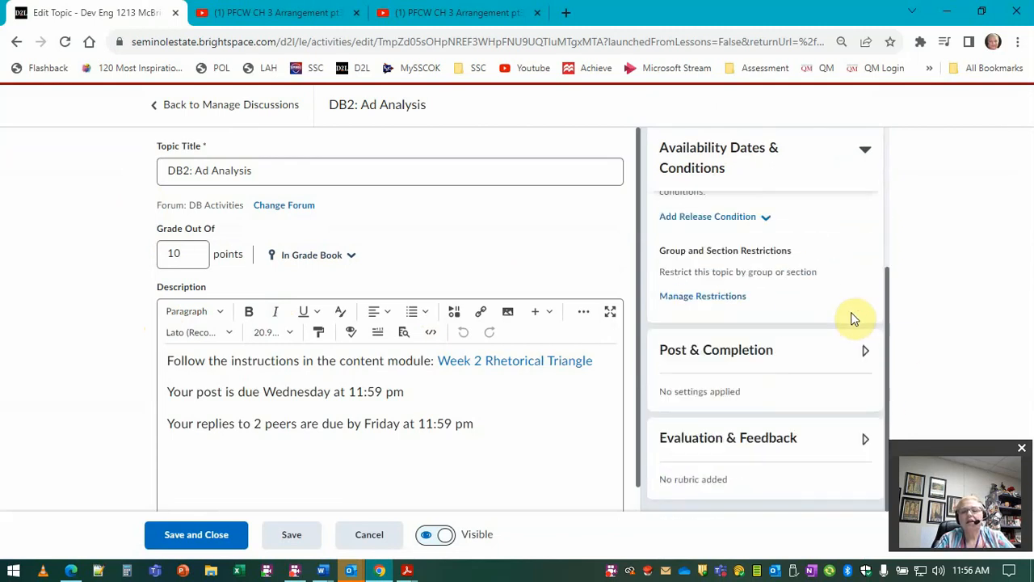
left_click(764, 366)
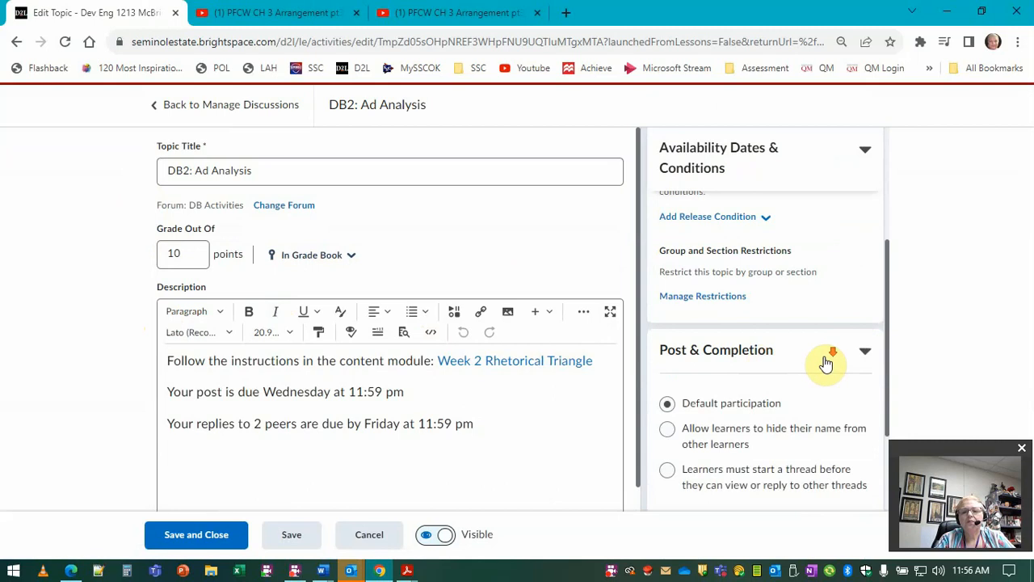
scroll(824, 363, "up", 5)
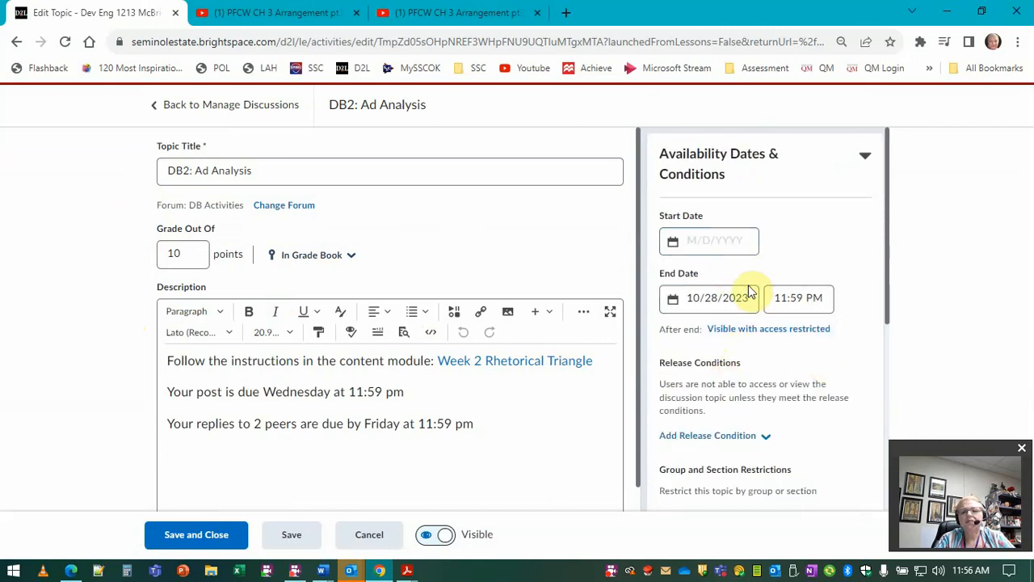
scroll(744, 340, "down", 5)
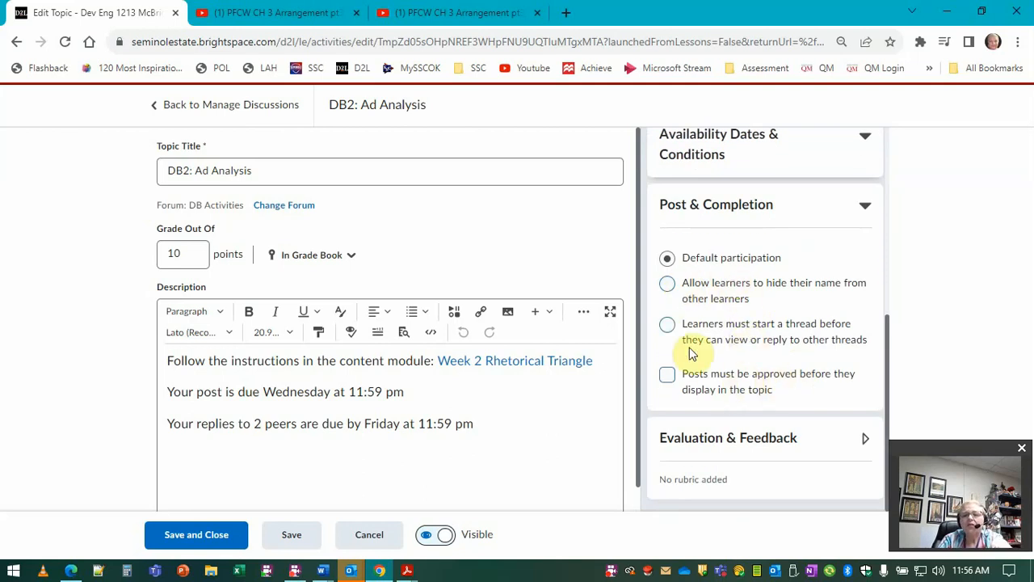
left_click(668, 324)
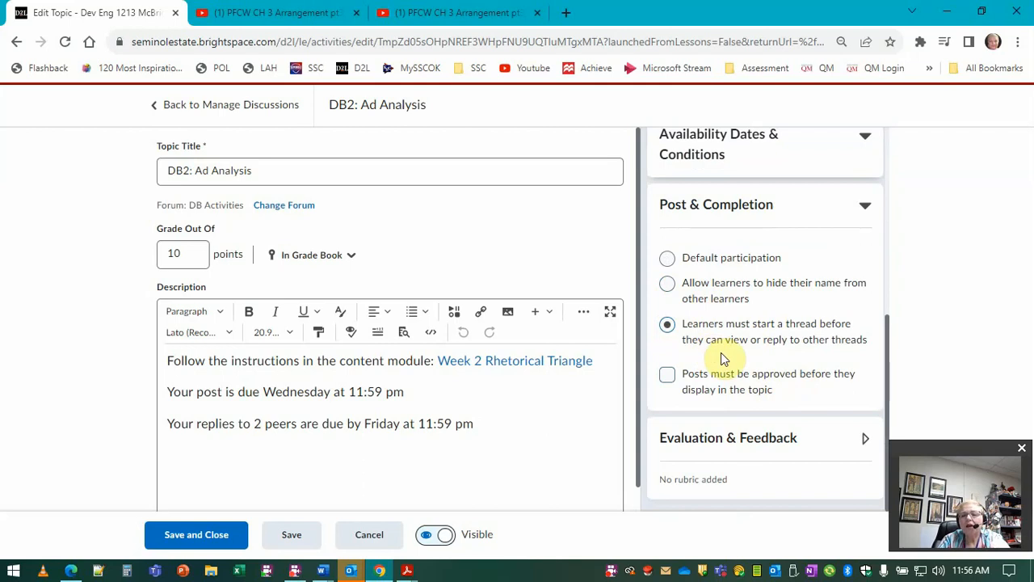
Step: Examine the topic's group and section restriction options, including Presentation Topics, without adding any
scroll(788, 371, "up", 5)
scroll(792, 380, "down", 3)
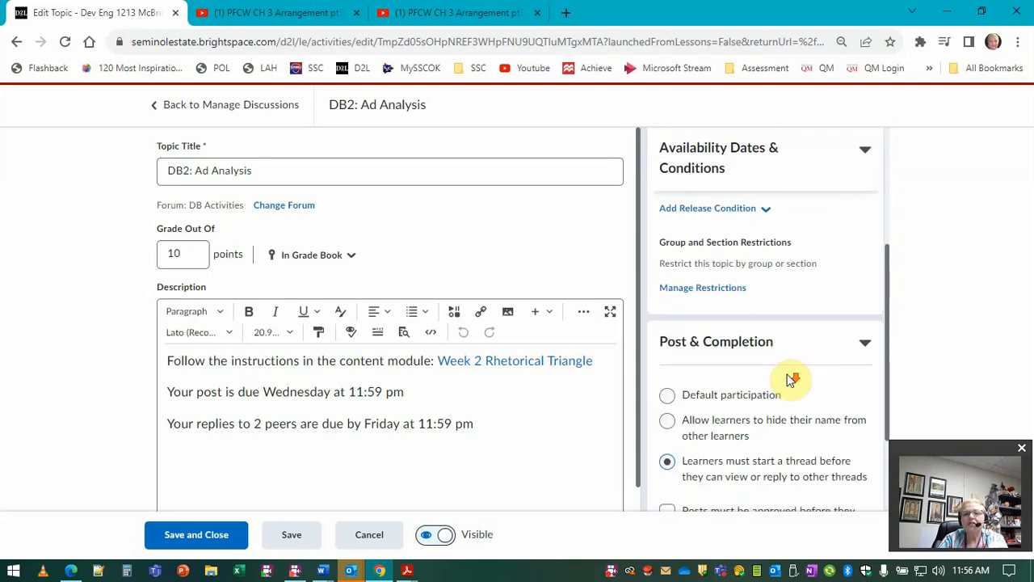
left_click(743, 296)
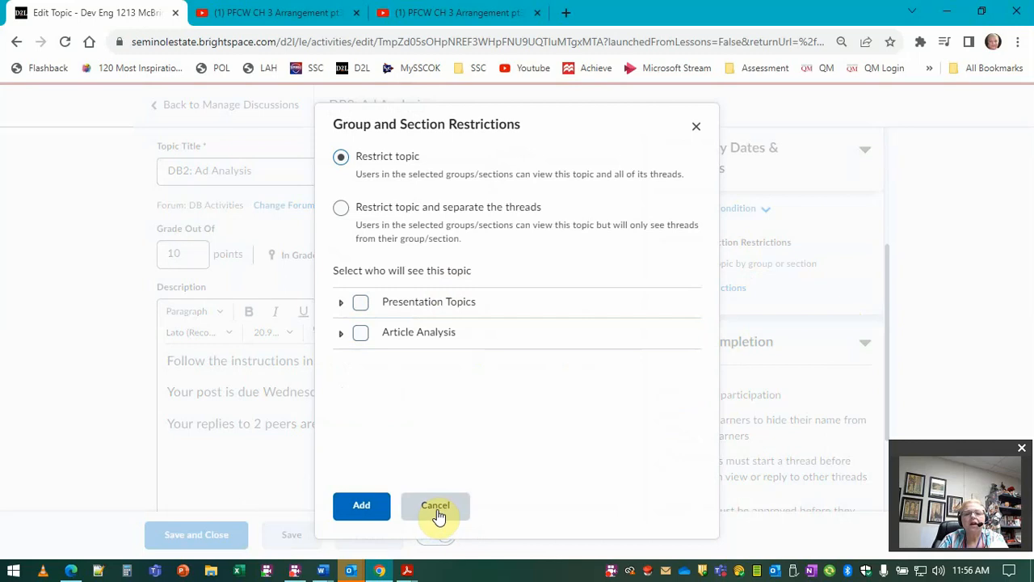
left_click(342, 303)
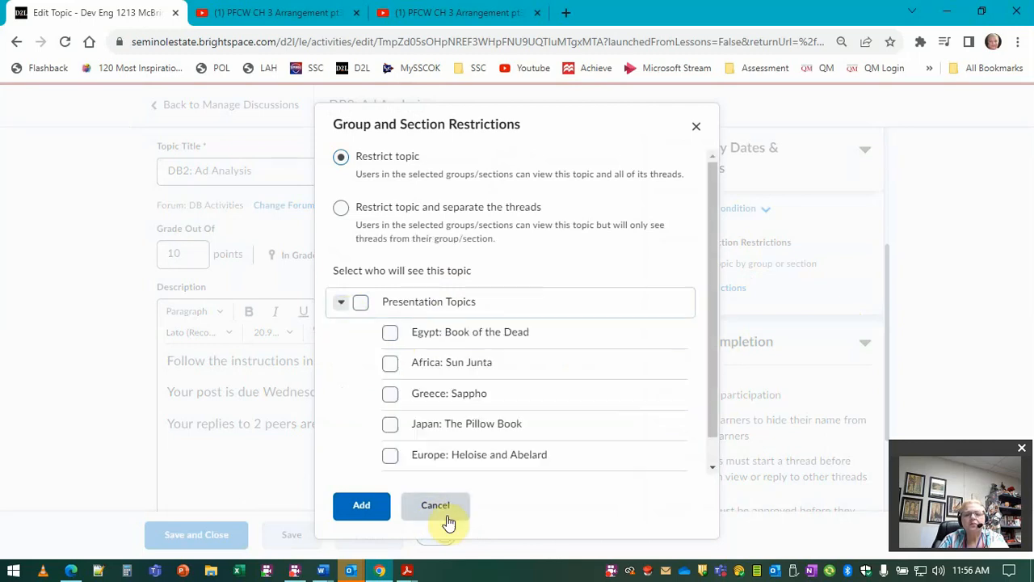
left_click(443, 515)
Step: Make the topic visible with submission restricted after the end date, add availability dates to Calendar, and save the topic
scroll(797, 294, "up", 5)
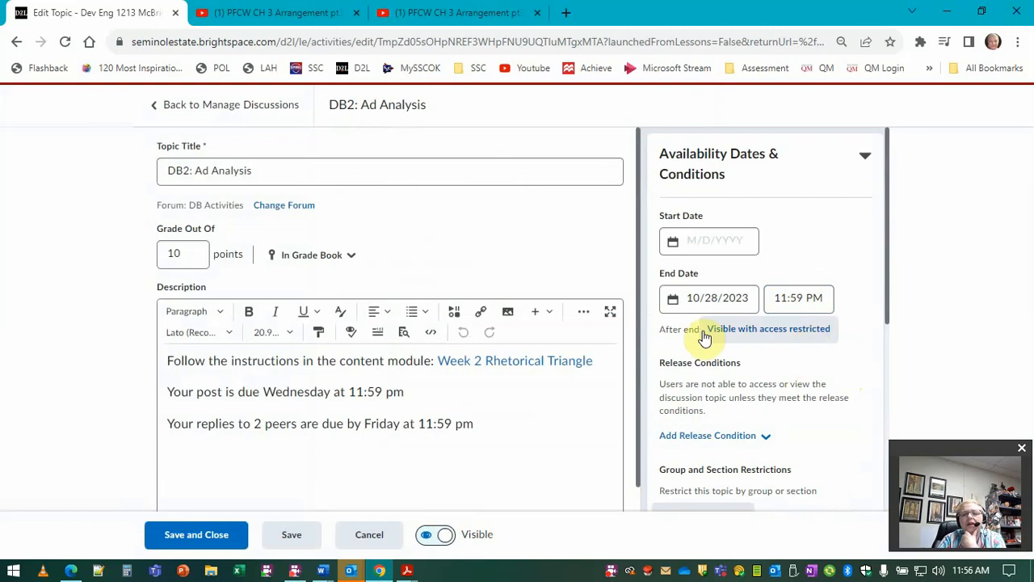
left_click(737, 331)
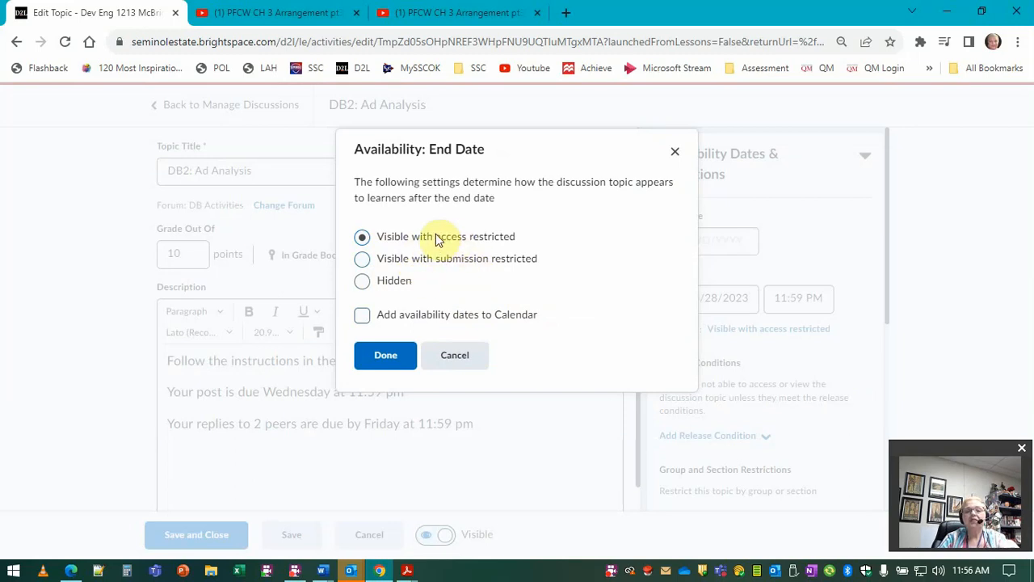
left_click_drag(381, 236, 517, 242)
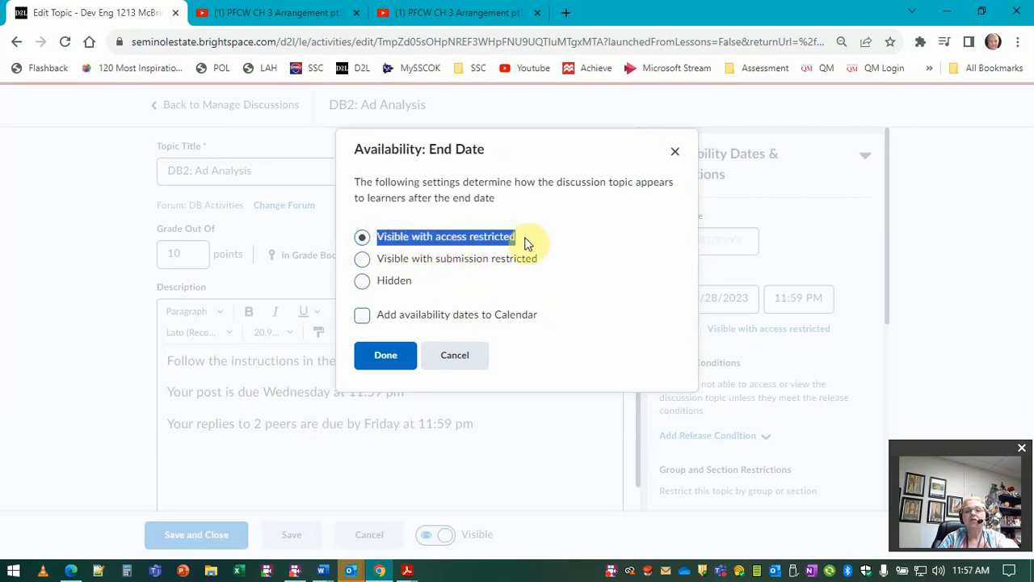
left_click(361, 260)
left_click_drag(406, 261, 429, 281)
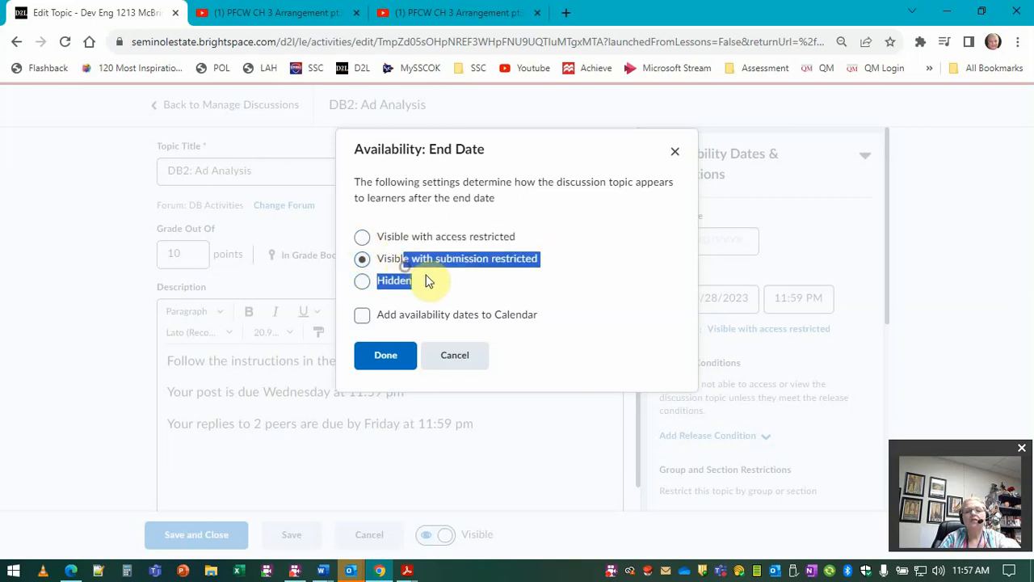
left_click(533, 261)
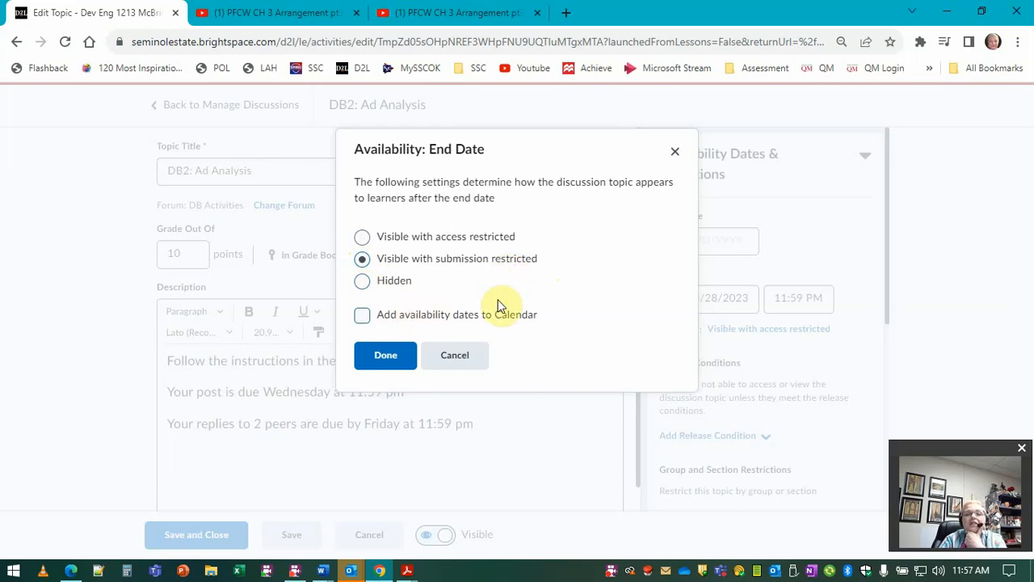
left_click(368, 320)
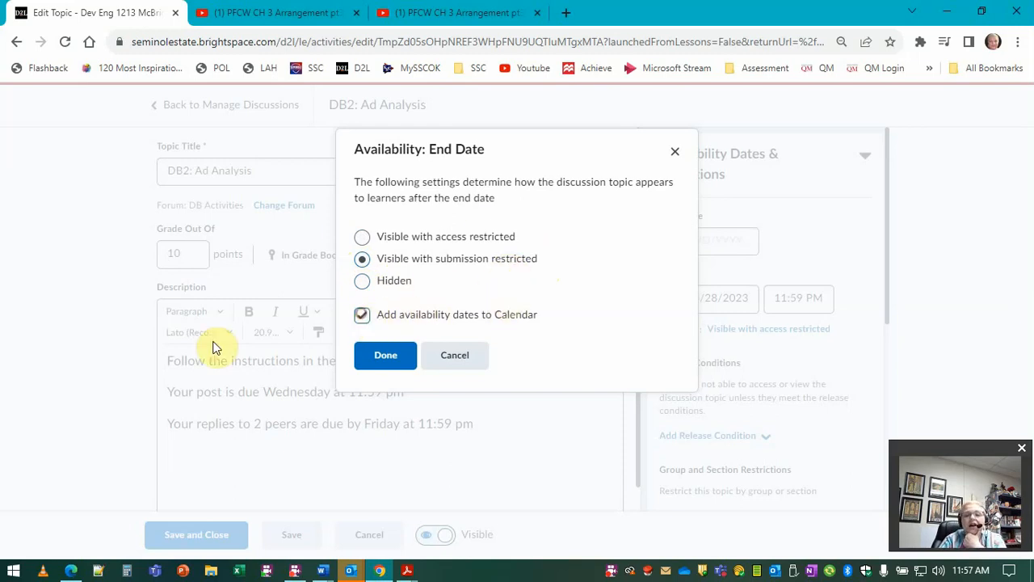
left_click(394, 357)
left_click(202, 534)
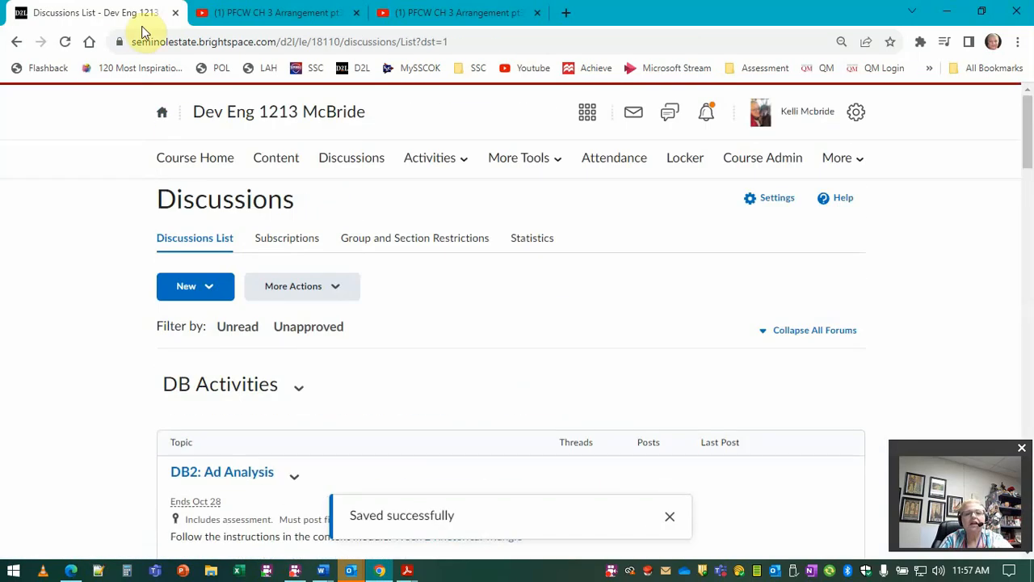
Step: Return to the Unit module and review the DB2: Ad Analysis date settings without changing them
left_click(279, 159)
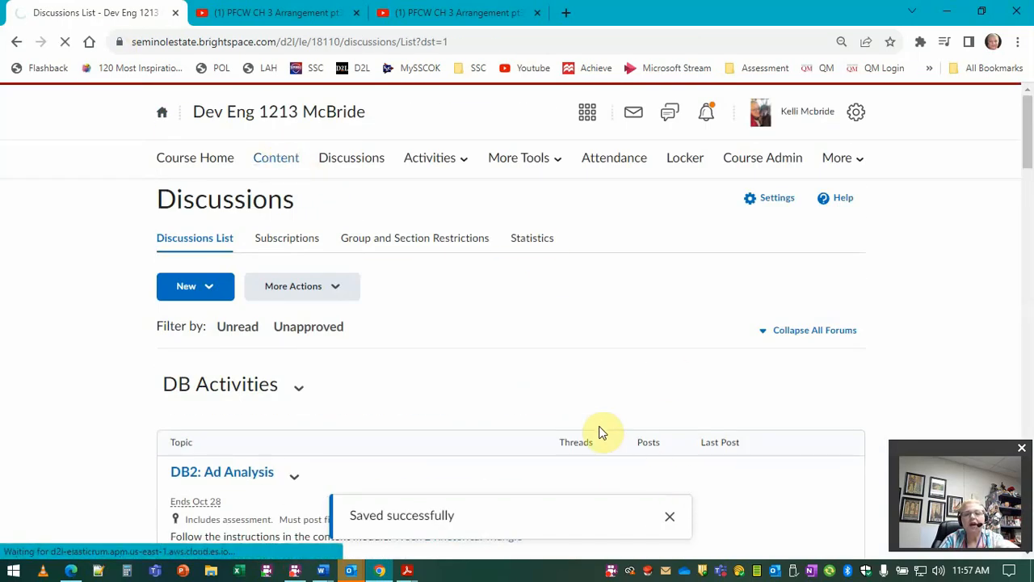
scroll(600, 431, "down", 20)
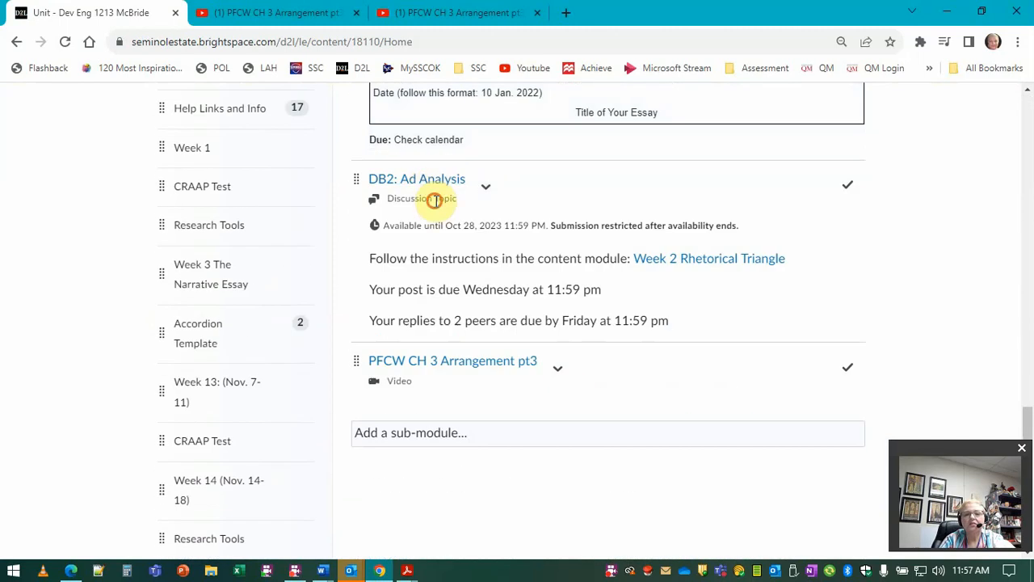
left_click(487, 231)
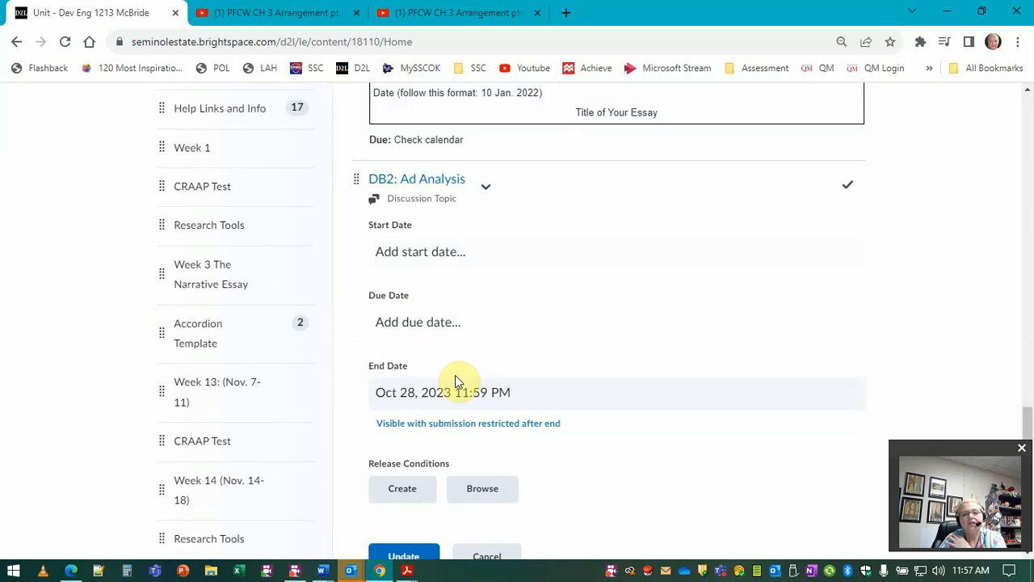
left_click(489, 556)
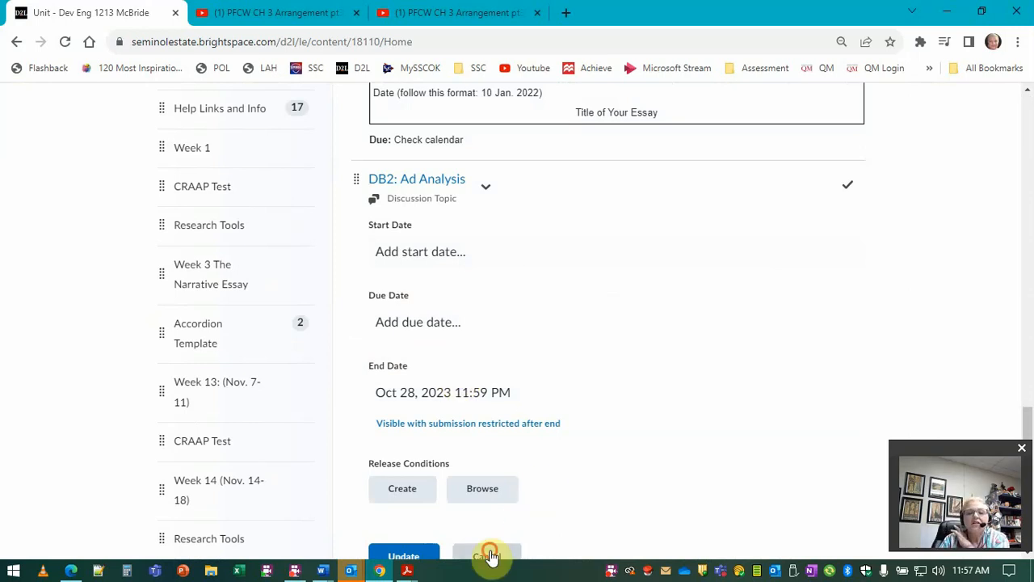
Step: Go to the course homepage and review the Upcoming events list in the calendar widget
scroll(528, 488, "up", 20)
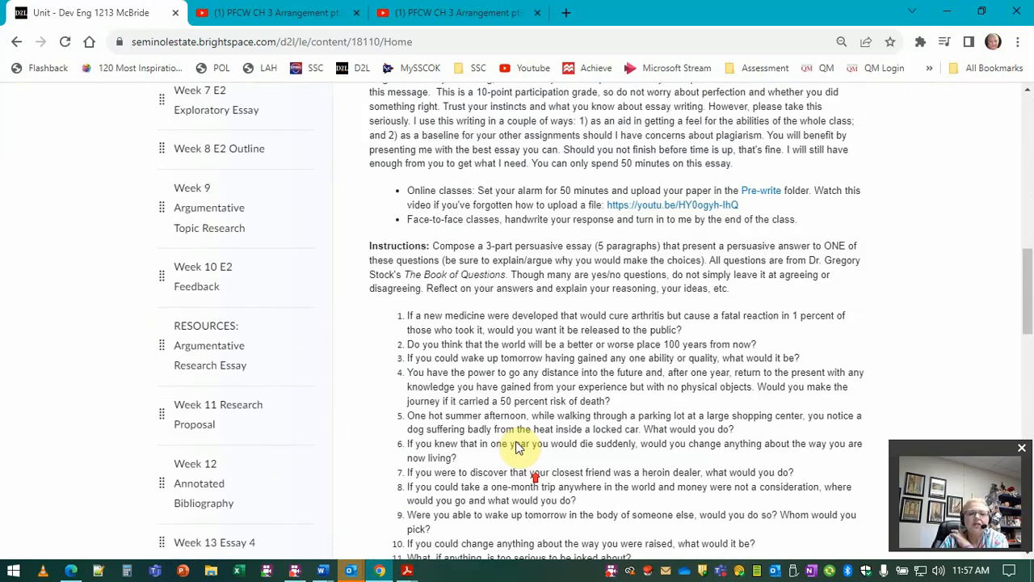
scroll(210, 162, "up", 1)
left_click(185, 160)
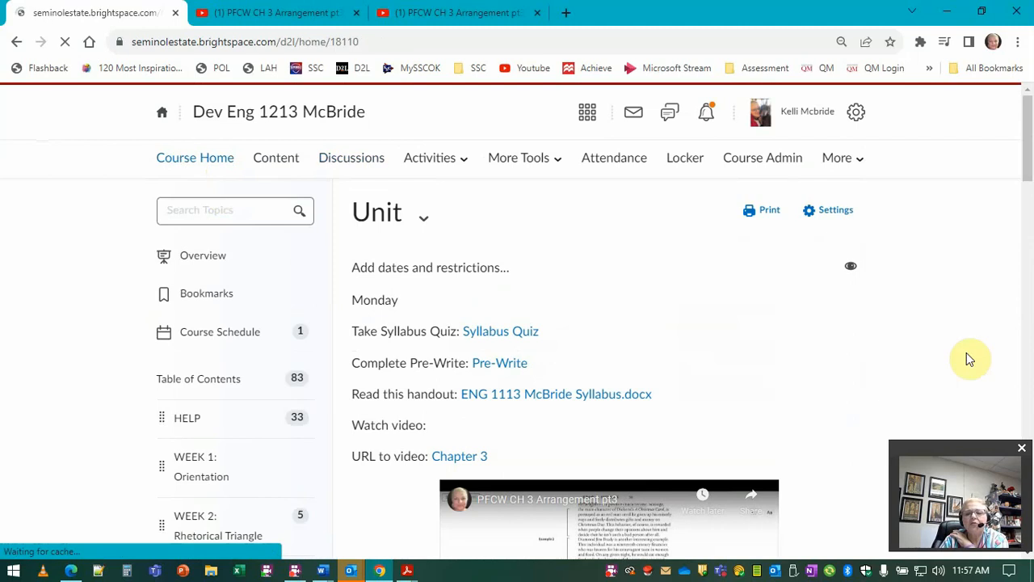
scroll(825, 346, "down", 10)
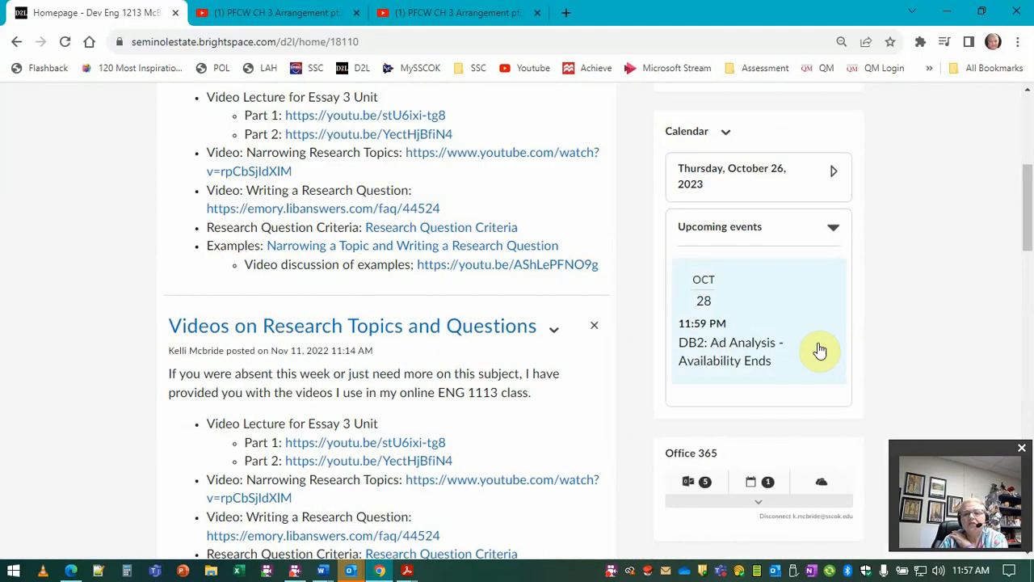
scroll(820, 351, "down", 1)
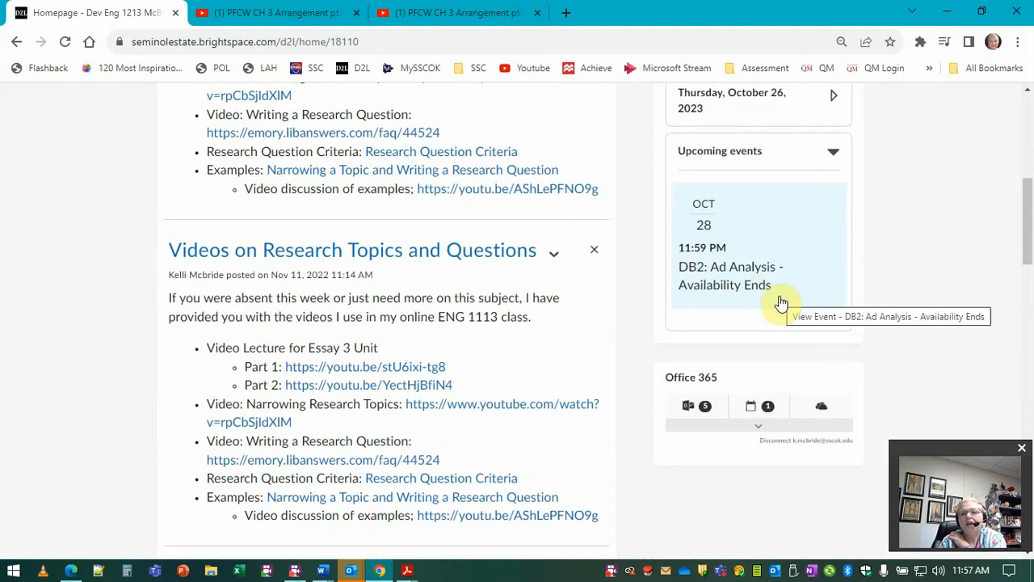
scroll(428, 299, "up", 6)
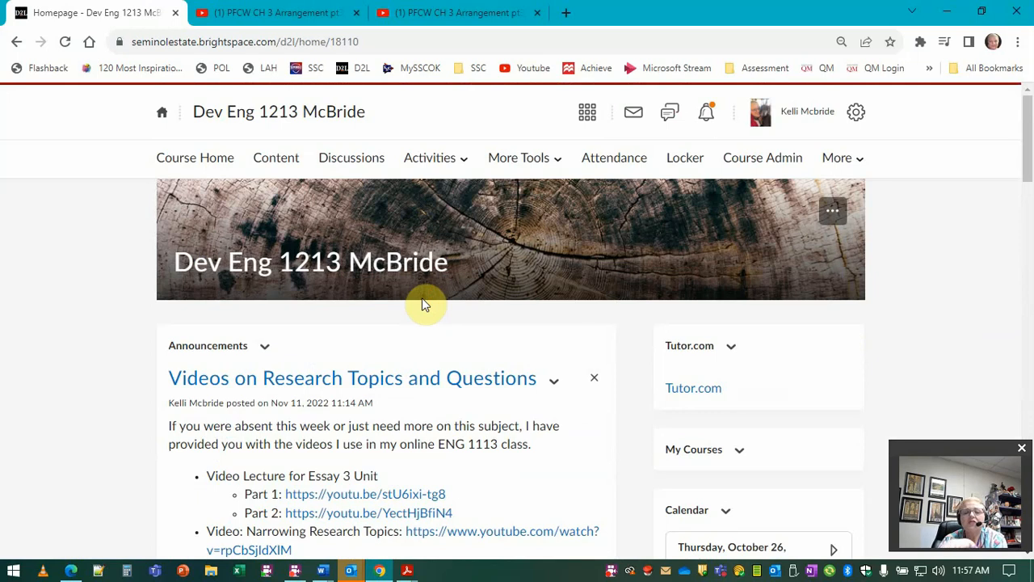
Step: Open the DB4: Research Topics discussion for editing and set its availability end date to 10/28/2023
left_click(441, 162)
left_click(370, 167)
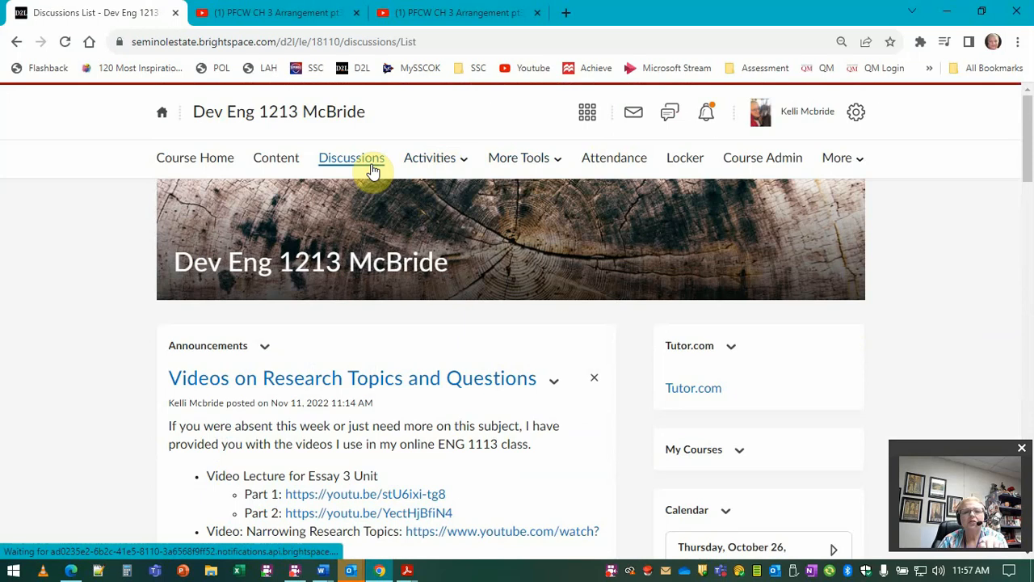
scroll(436, 348, "down", 10)
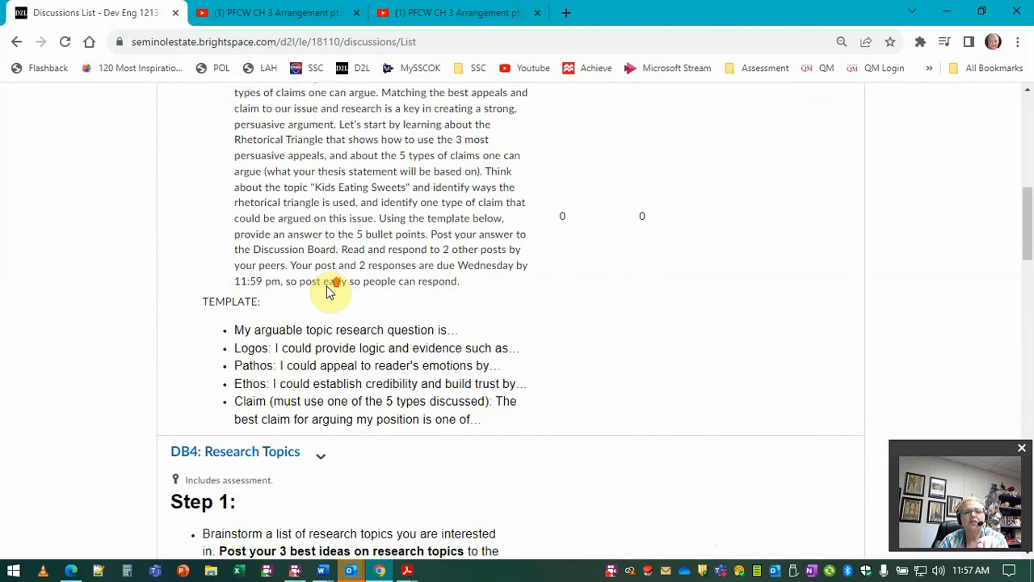
left_click(326, 463)
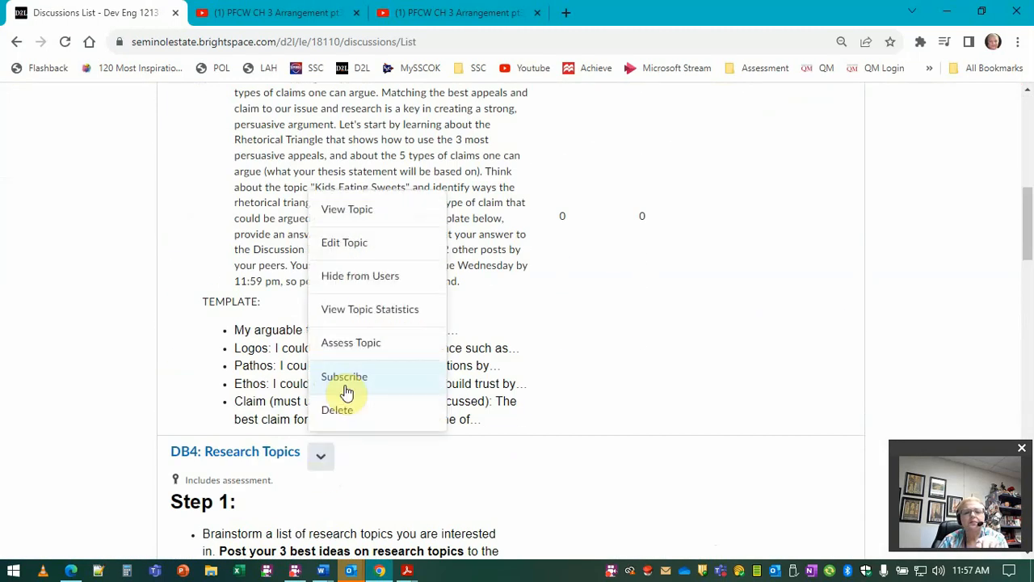
left_click(349, 240)
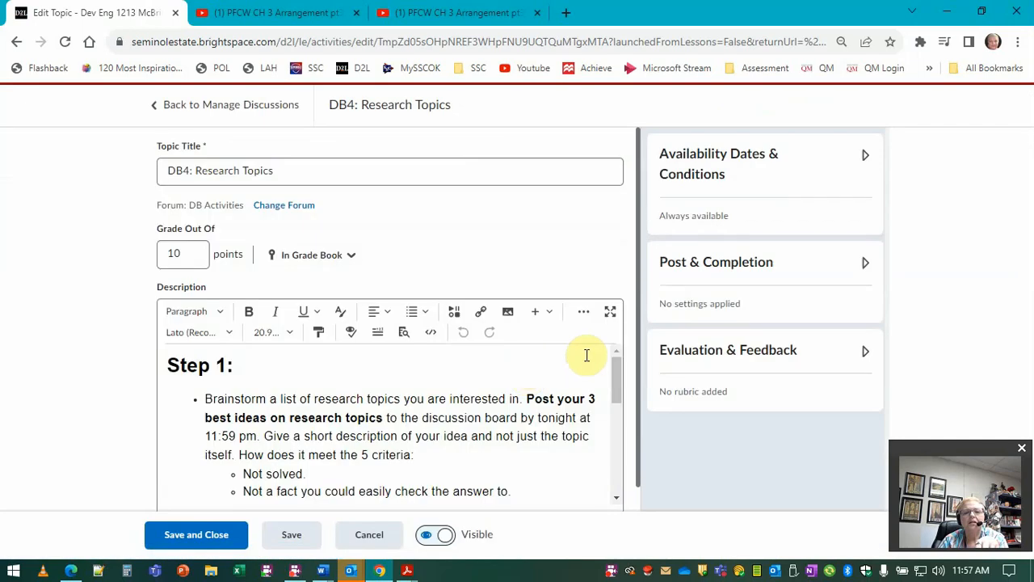
left_click(762, 167)
left_click(719, 297)
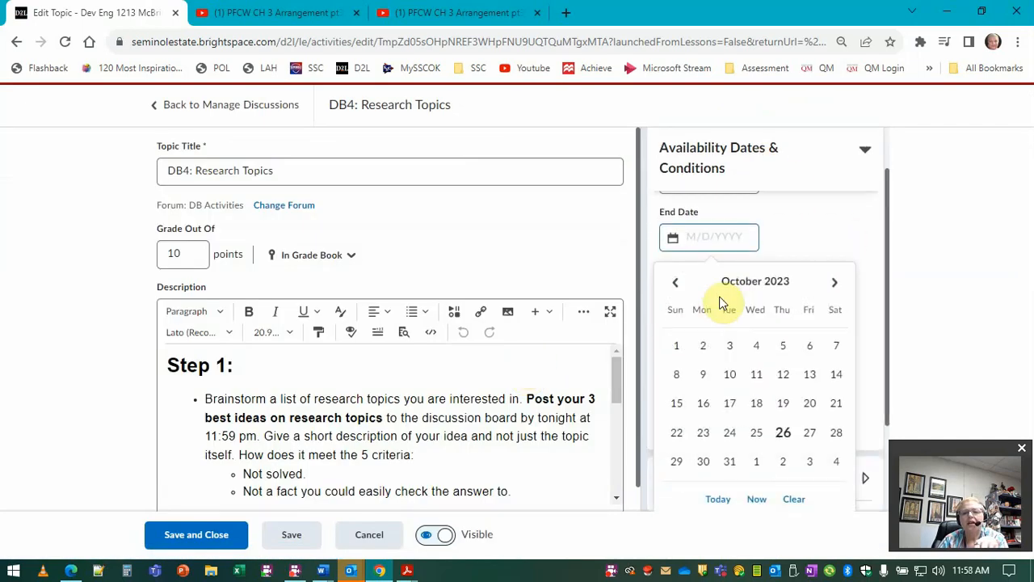
left_click(836, 432)
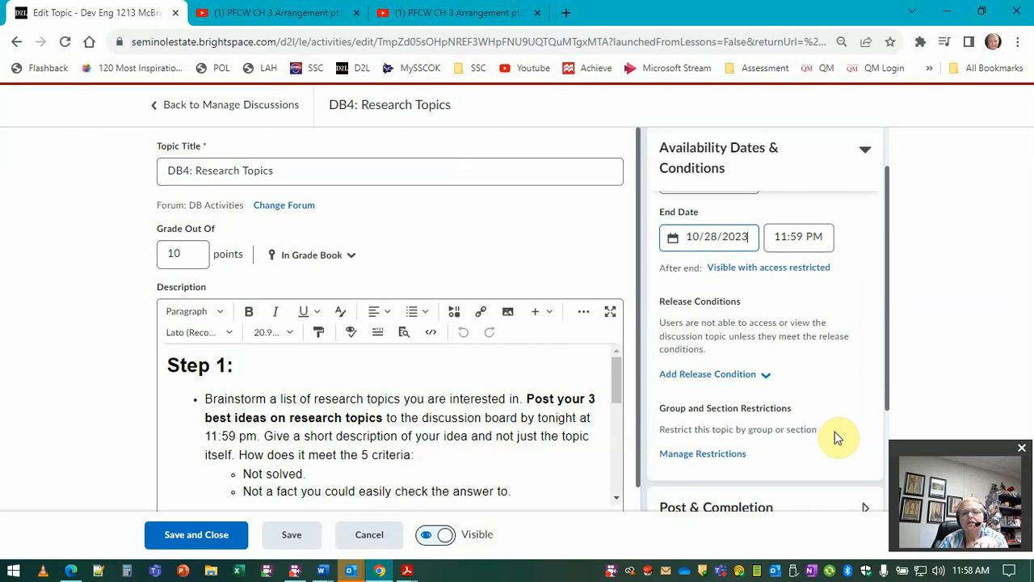
Step: Search the web for "brightspace visible with access restricted" and open the D2L article on availability dates
left_click(748, 270)
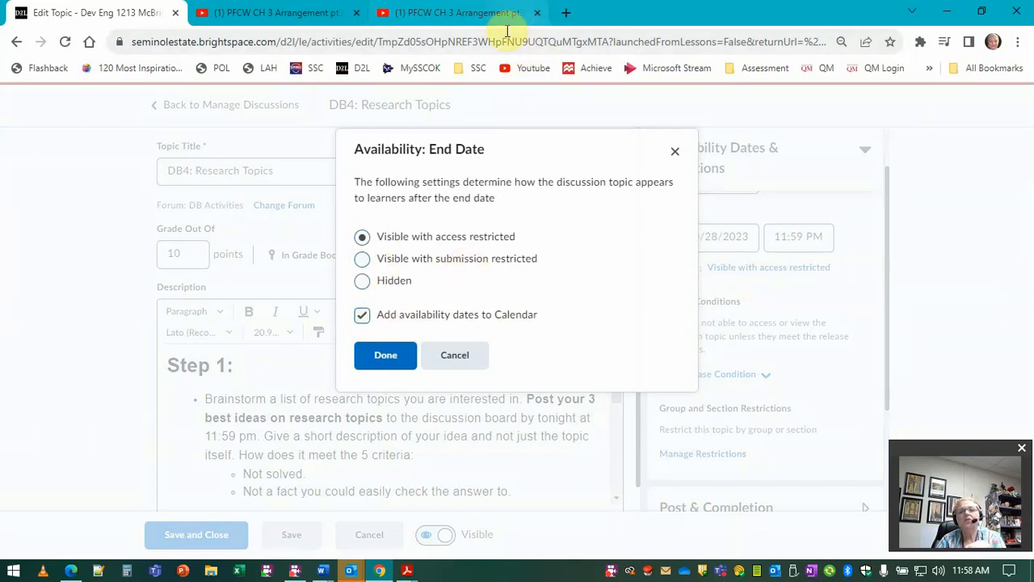
left_click_drag(528, 239, 433, 243)
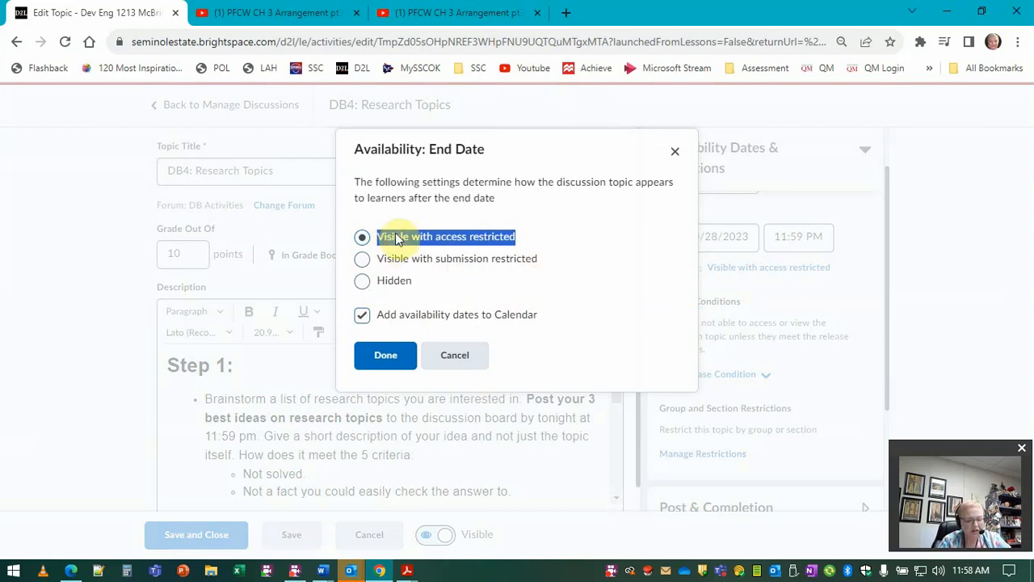
left_click(571, 13)
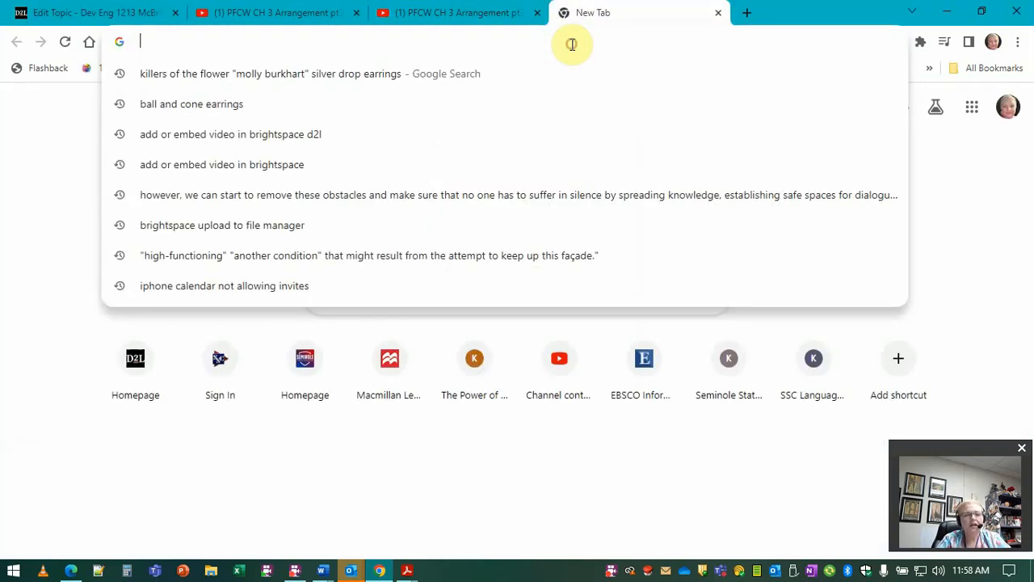
type("brightspace")
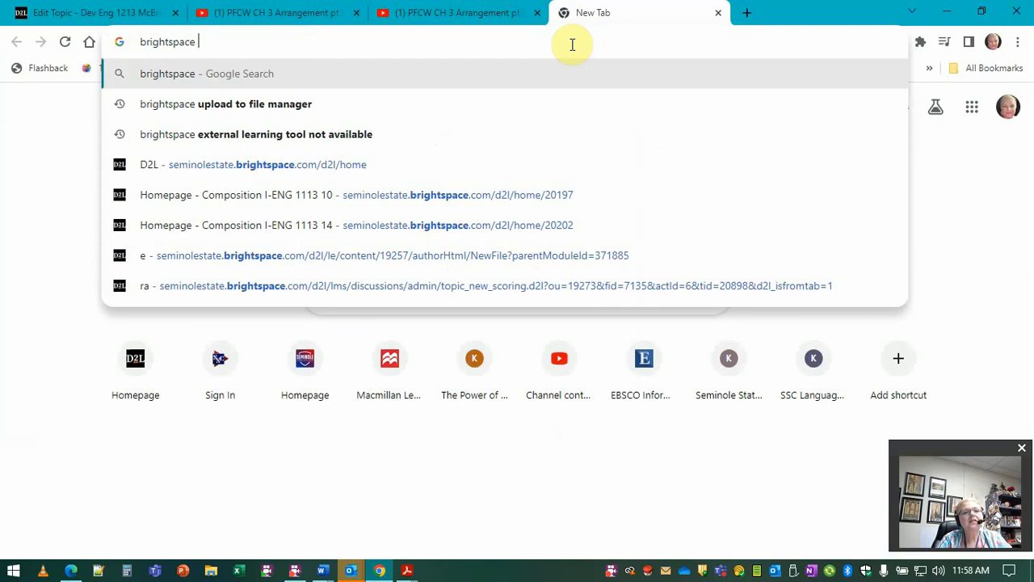
type("Visible with access restricted")
key("Return")
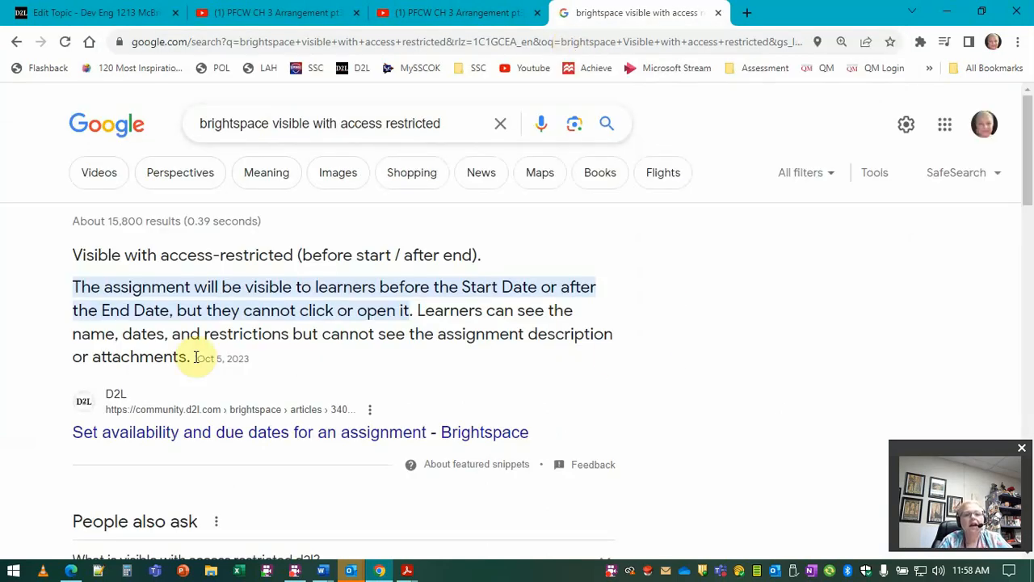
left_click(184, 432)
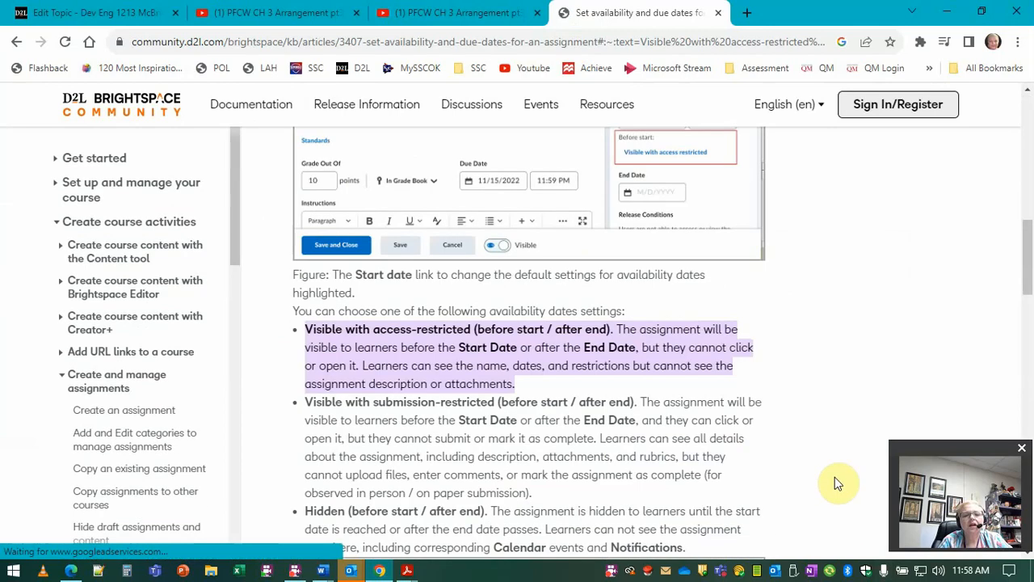
Step: Read the article's explanations of the three availability settings and close its tab
scroll(715, 461, "up", 3)
scroll(715, 457, "up", 2)
scroll(712, 458, "down", 7)
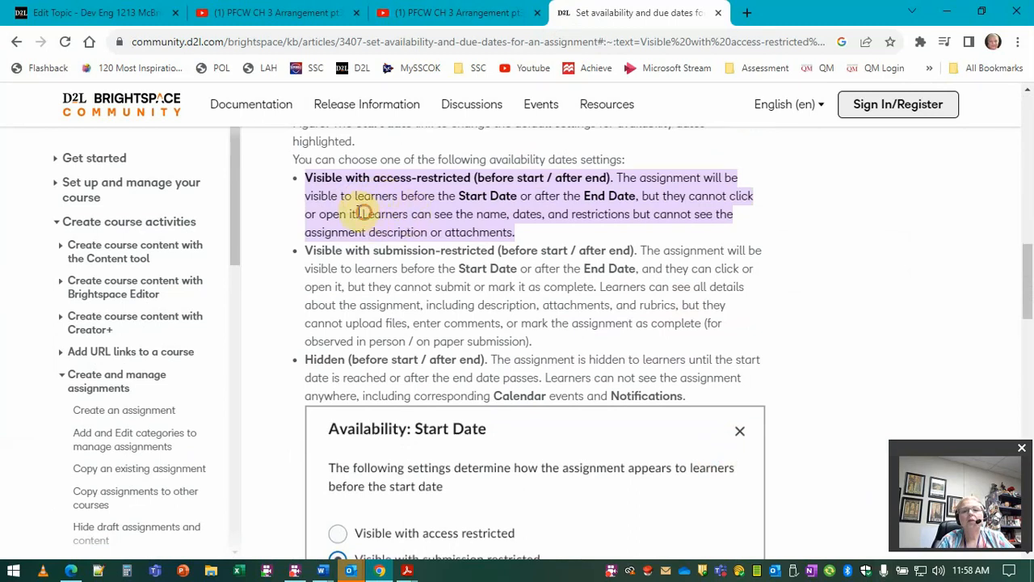
left_click_drag(360, 213, 304, 200)
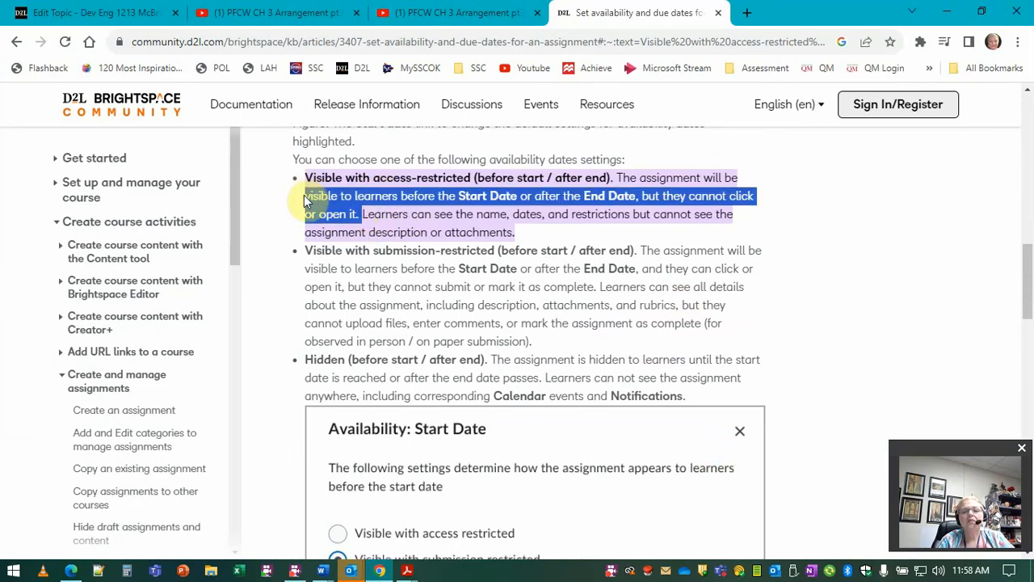
left_click(478, 220)
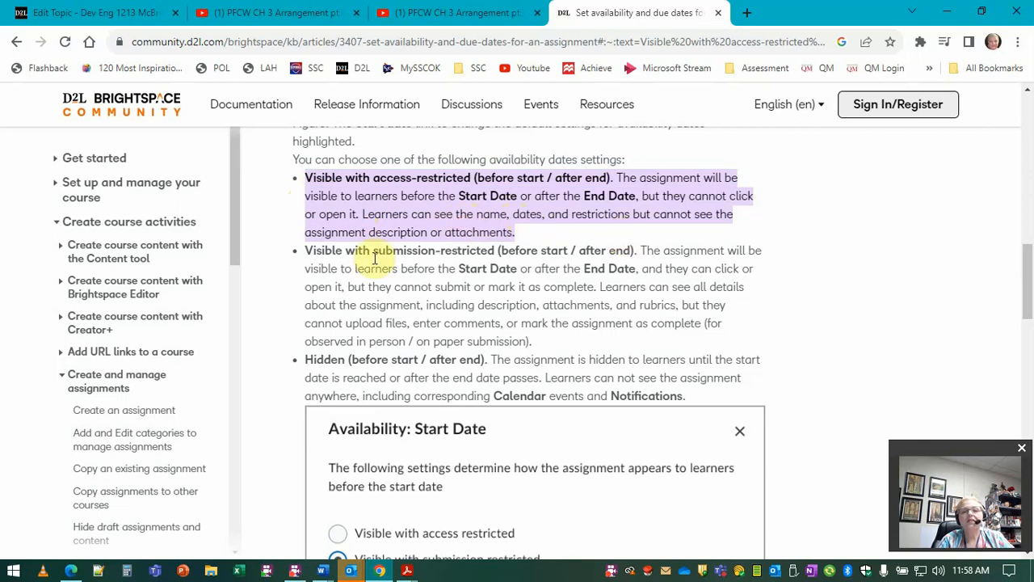
left_click_drag(381, 256, 455, 282)
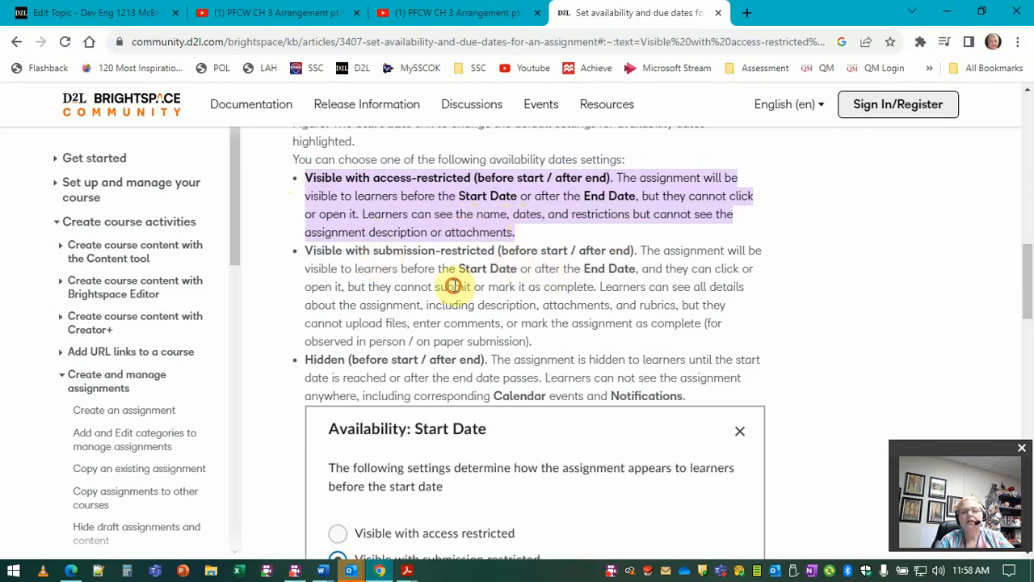
scroll(604, 323, "down", 1)
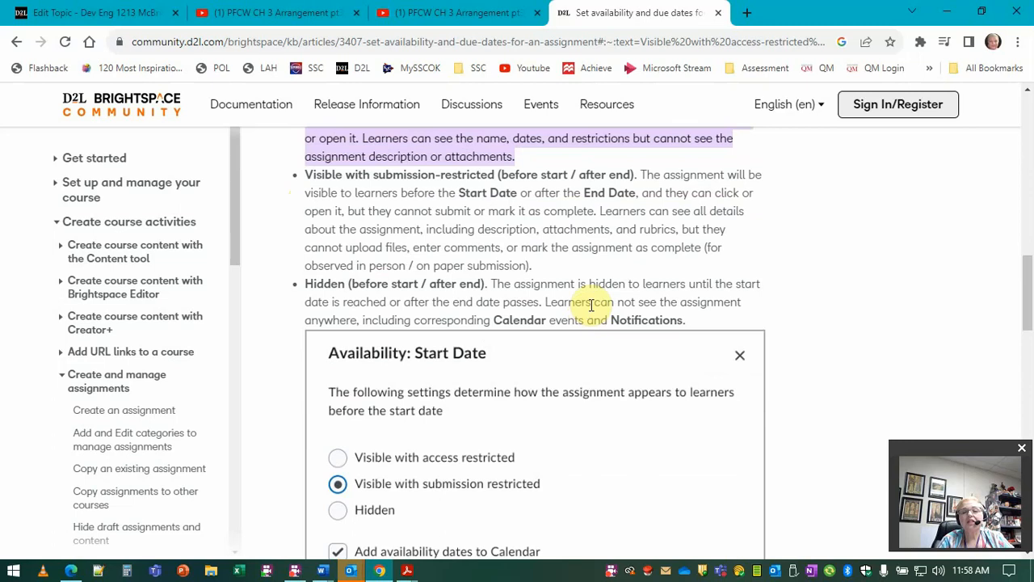
scroll(601, 289, "up", 1)
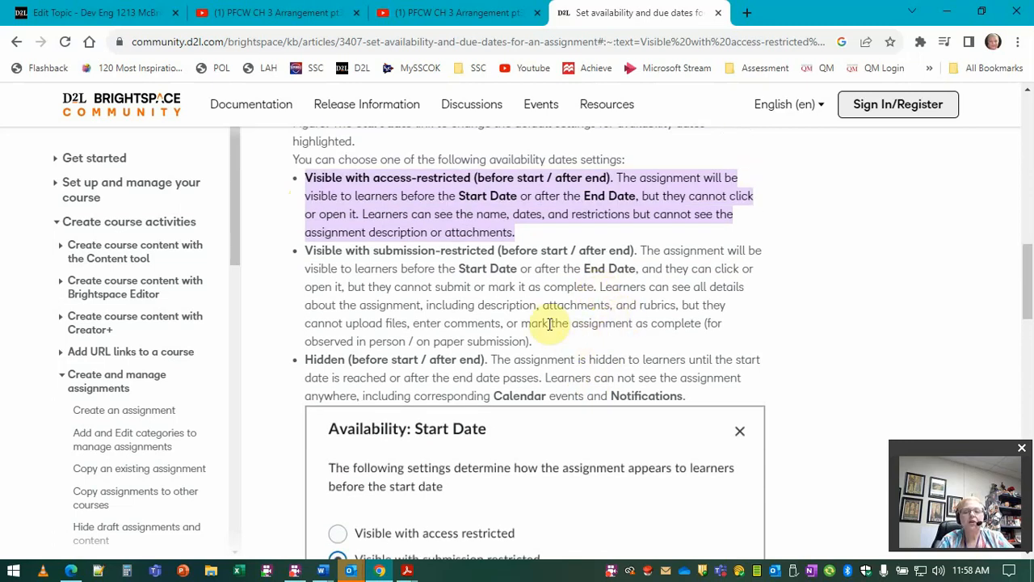
scroll(558, 319, "down", 1)
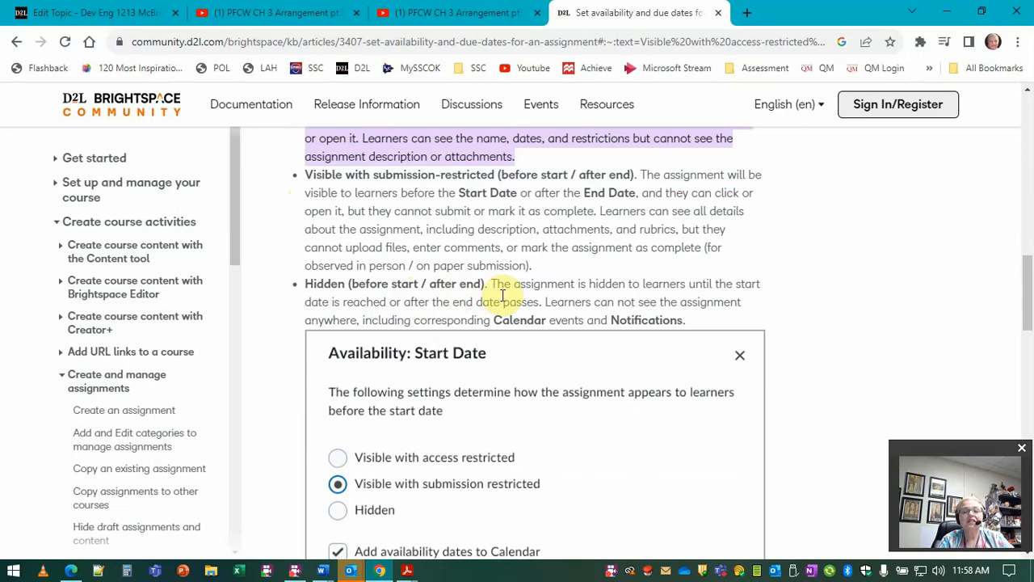
scroll(510, 299, "down", 1)
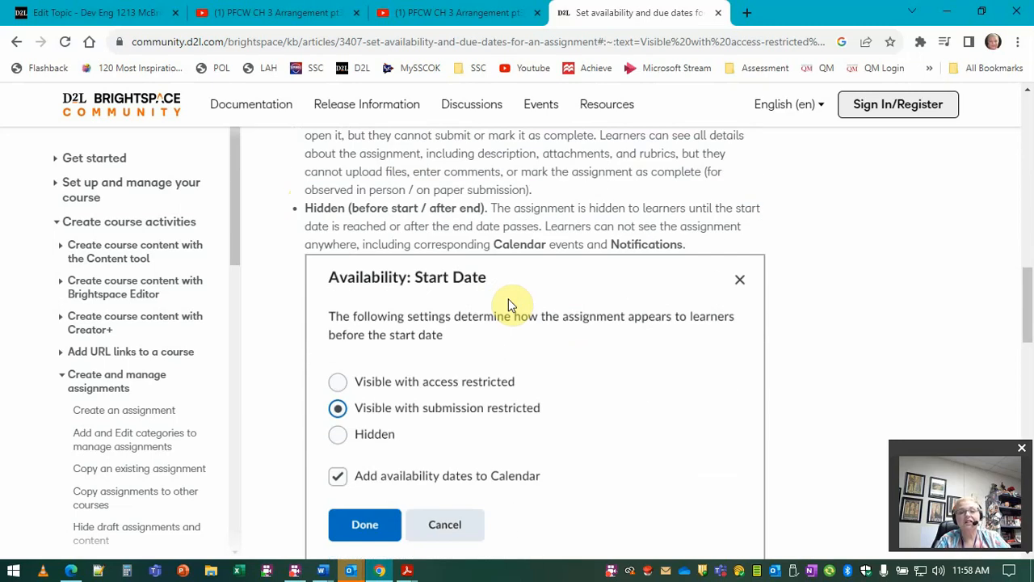
scroll(573, 327, "up", 4)
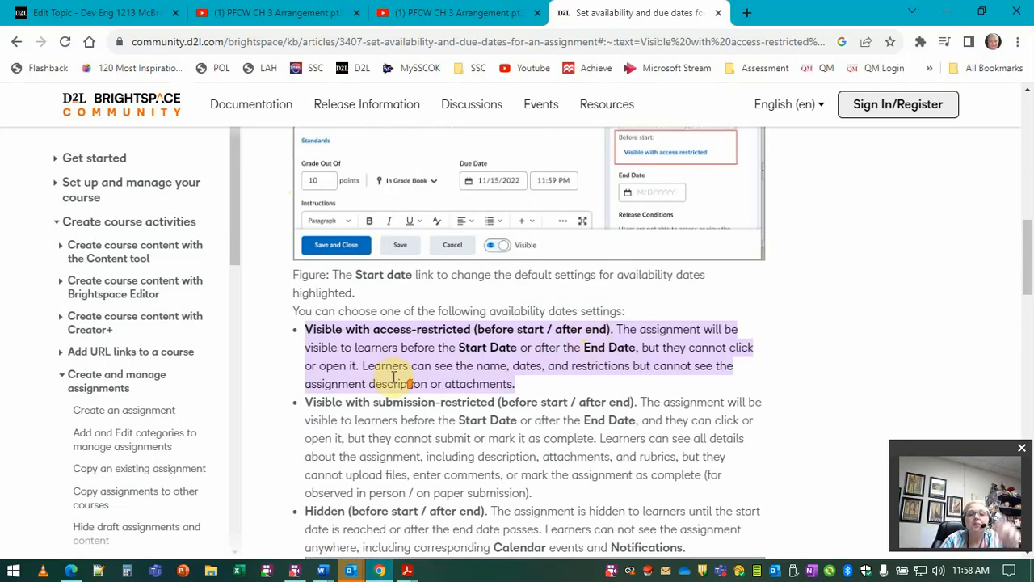
scroll(394, 380, "up", 1)
scroll(440, 460, "down", 1)
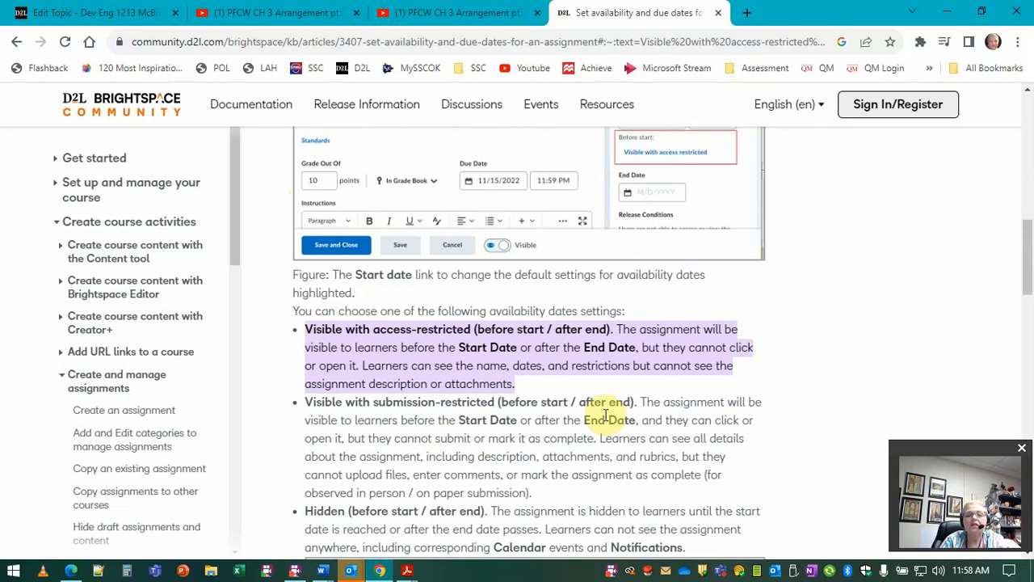
left_click_drag(633, 403, 263, 399)
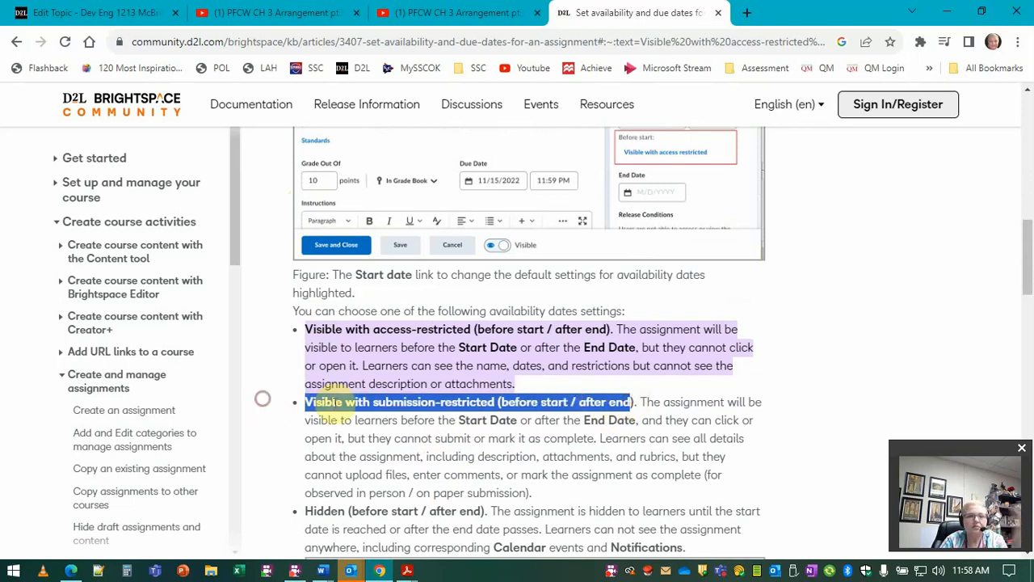
left_click(720, 14)
Step: Set the topic's after-end availability to Visible with submission restricted and save and close the topic
left_click(383, 351)
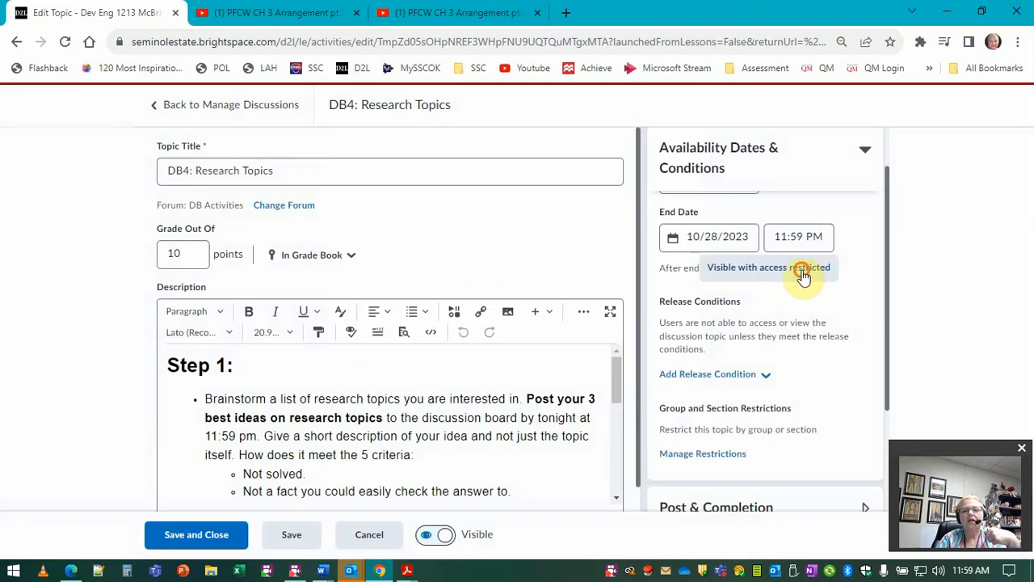
left_click(803, 272)
left_click(363, 260)
left_click(377, 353)
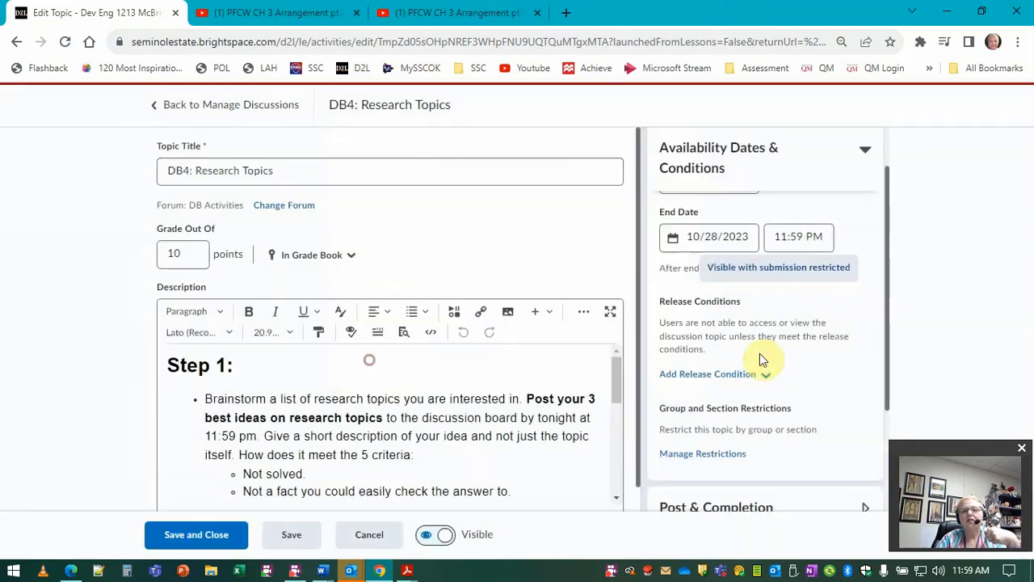
scroll(799, 374, "down", 2)
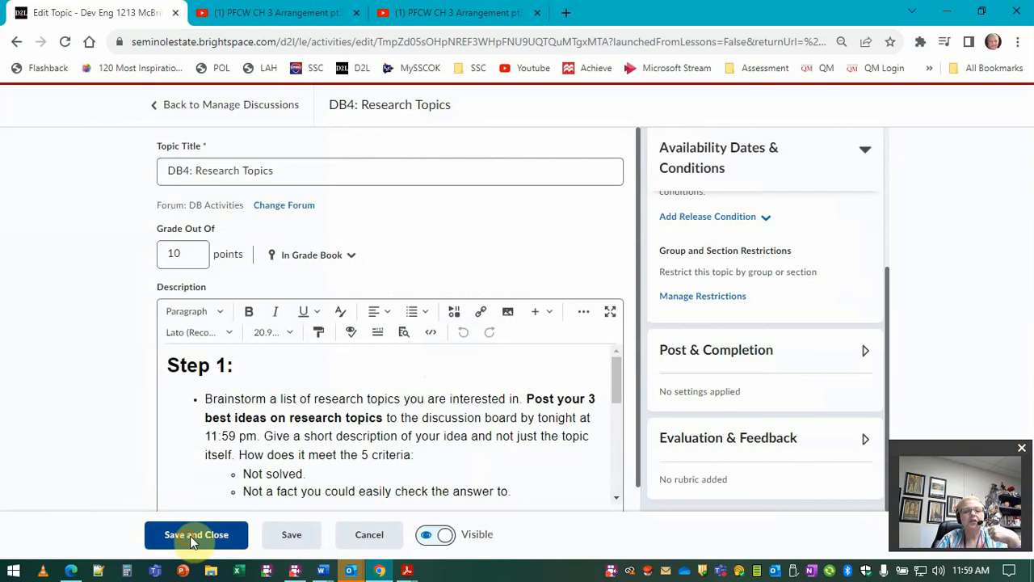
left_click(191, 107)
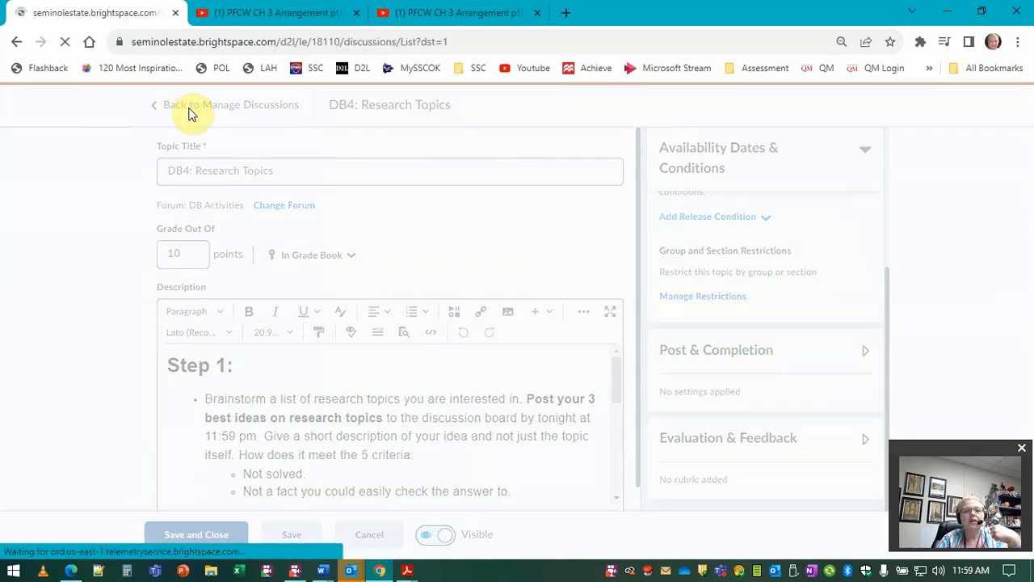
Step: Return to the course homepage and check the calendar's upcoming events for both discussion topics
left_click(209, 159)
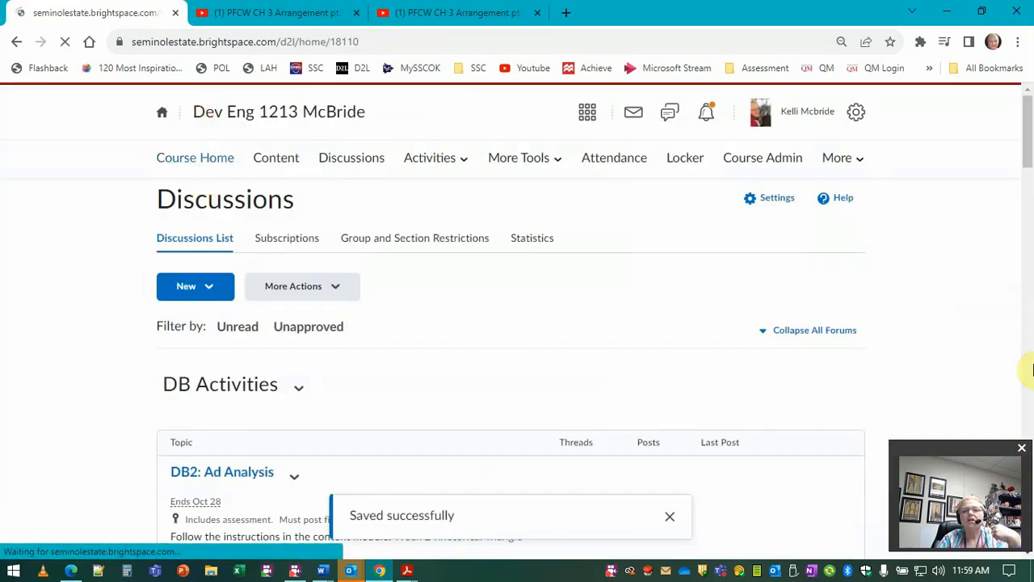
scroll(848, 327, "down", 4)
scroll(849, 327, "down", 1)
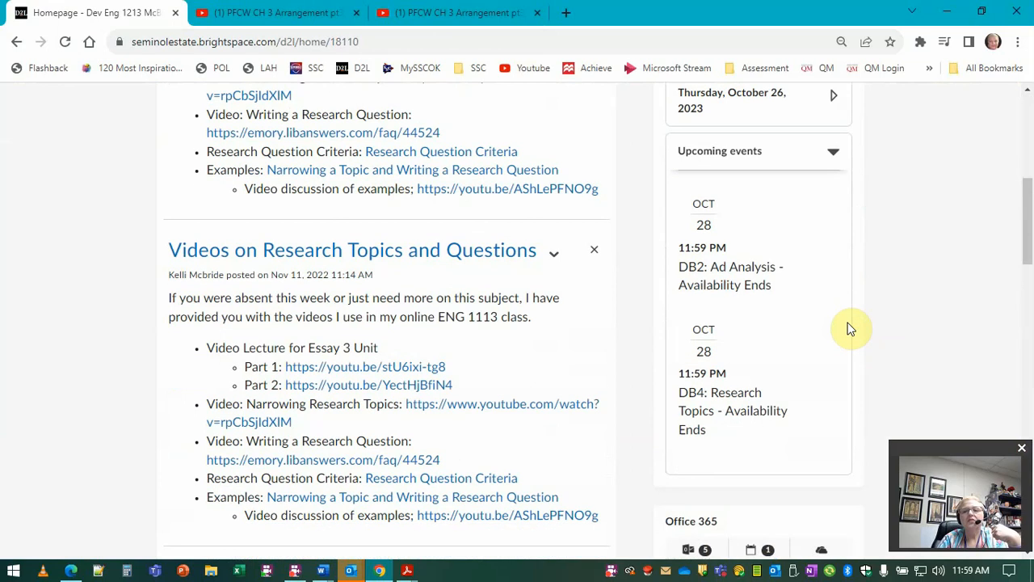